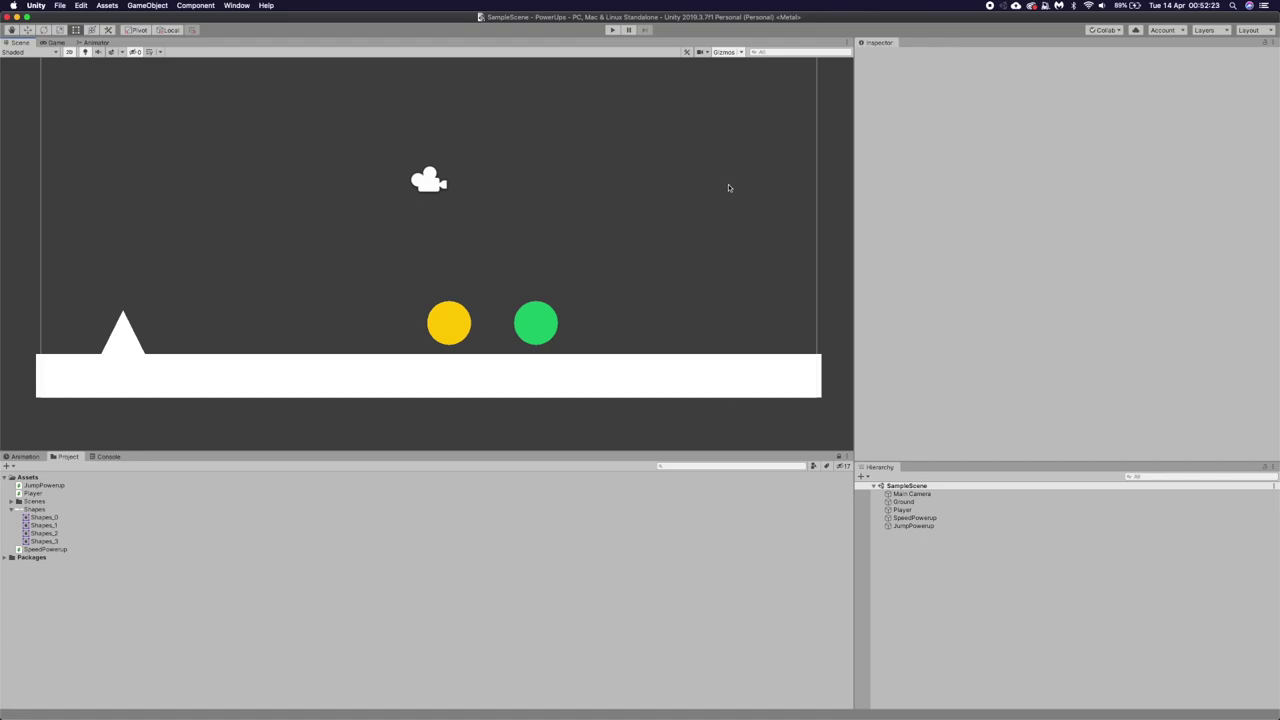
# Enter Play mode to run the PowerUps SampleScene.
pyautogui.click(613, 30)
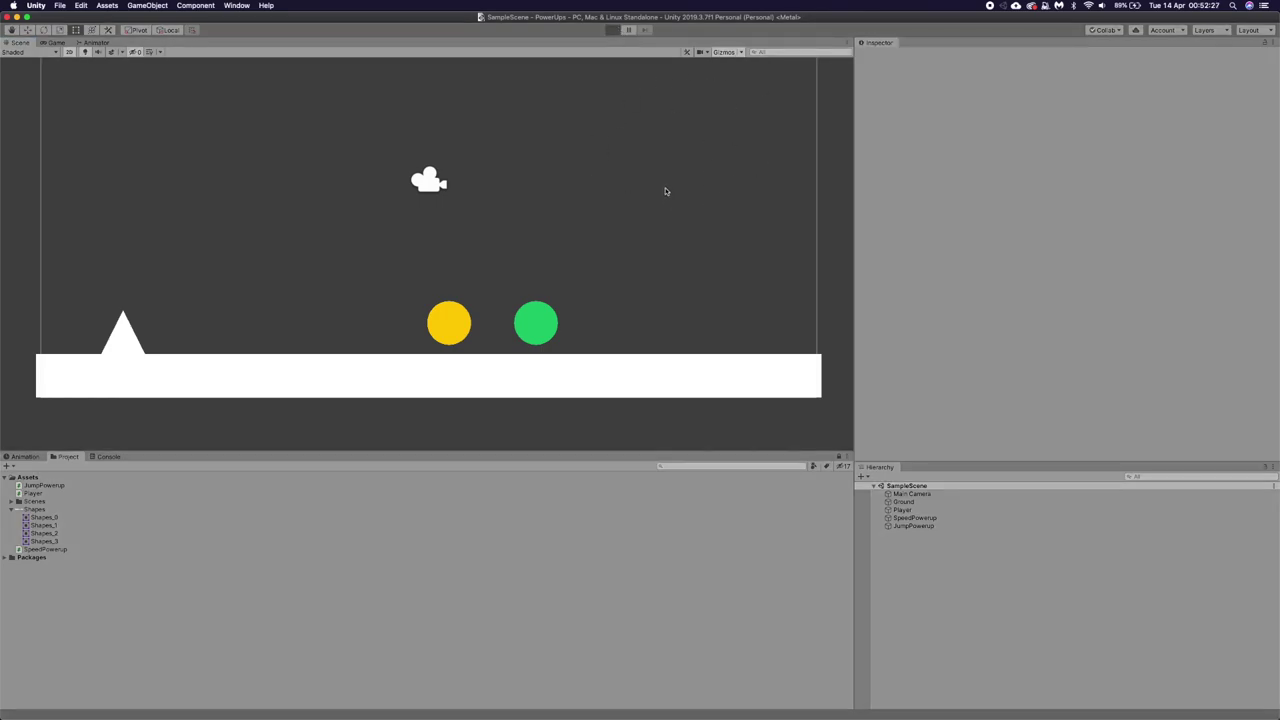
# Run and jump the triangle player around the level, collecting the yellow circle.
pyautogui.press('Right')
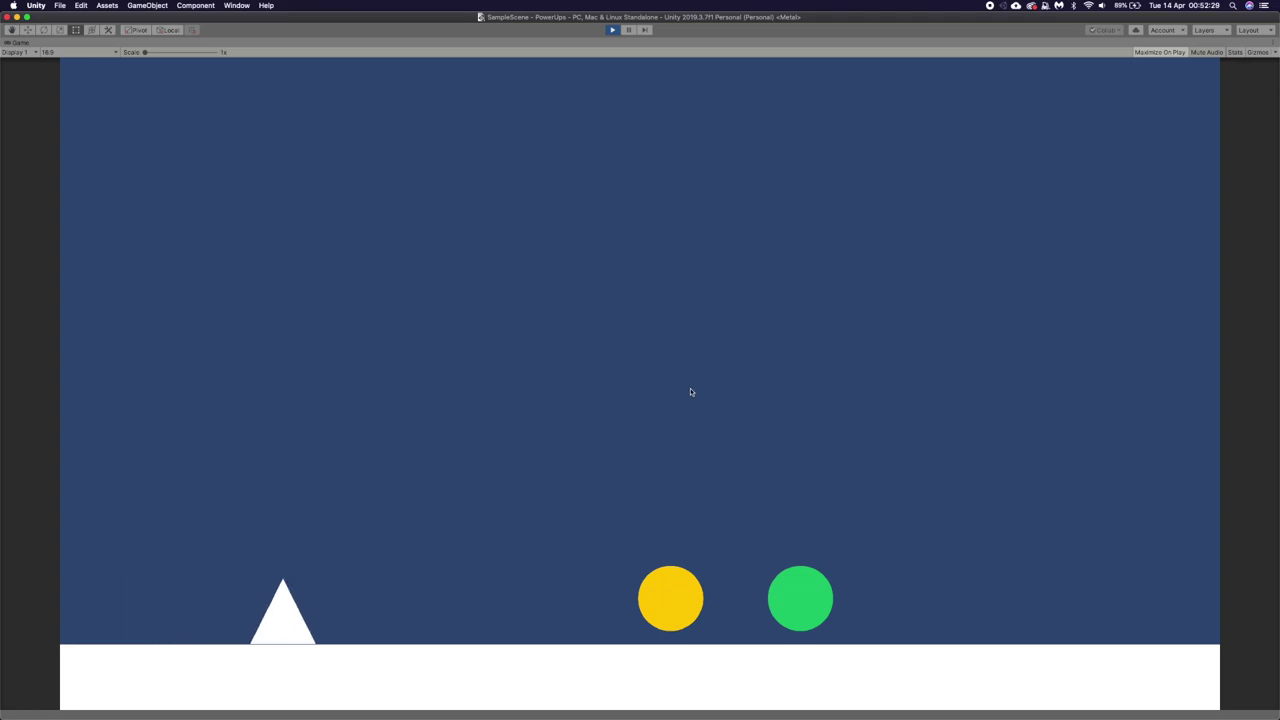
pyautogui.press('Left')
pyautogui.press('Right')
pyautogui.press('space')
pyautogui.press('Left')
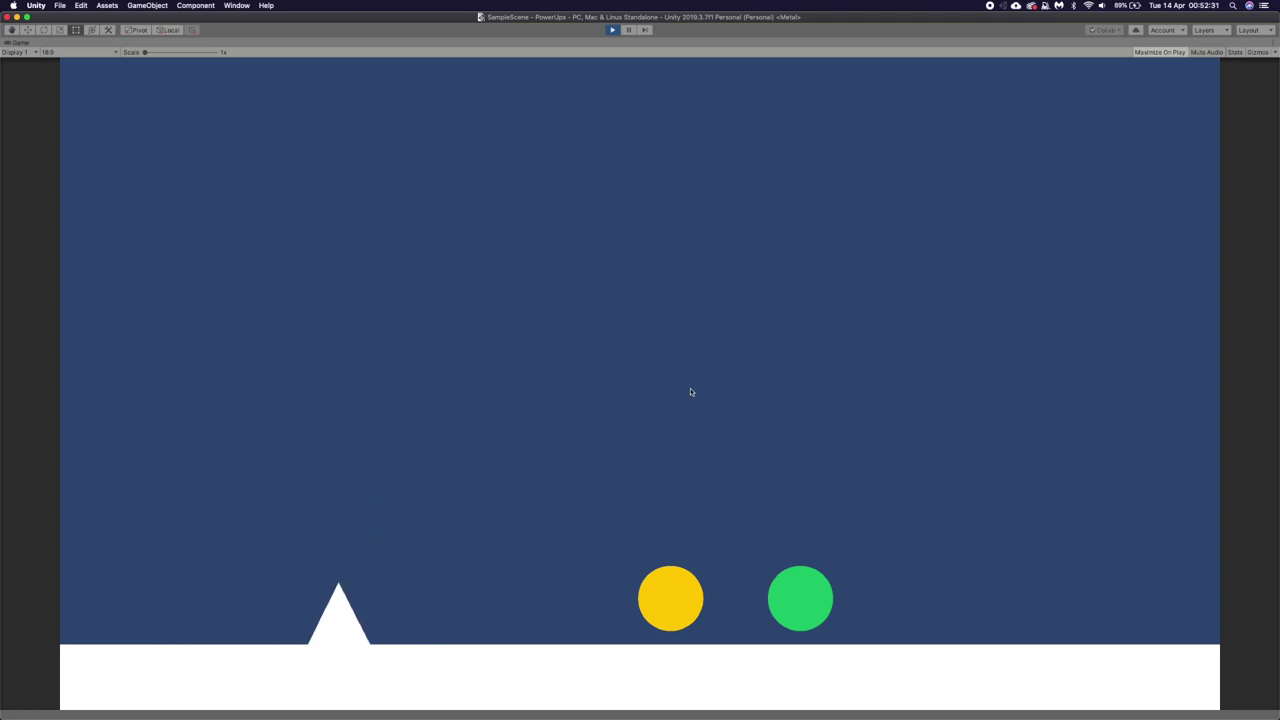
pyautogui.press('space')
pyautogui.press('Right')
pyautogui.press('space')
pyautogui.press('Right')
# Move the triangle into the green circle and test the jump height after pickup.
pyautogui.press('Left')
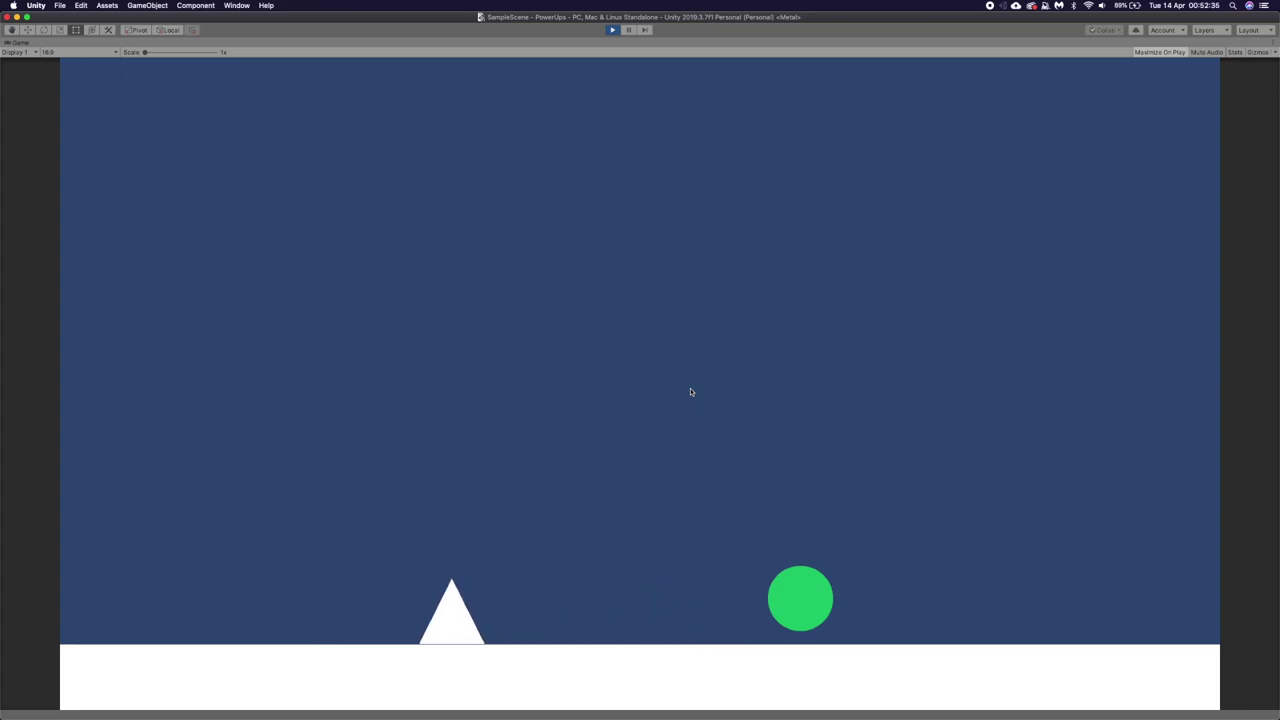
pyautogui.press('Right')
pyautogui.press('Left')
pyautogui.press('Right')
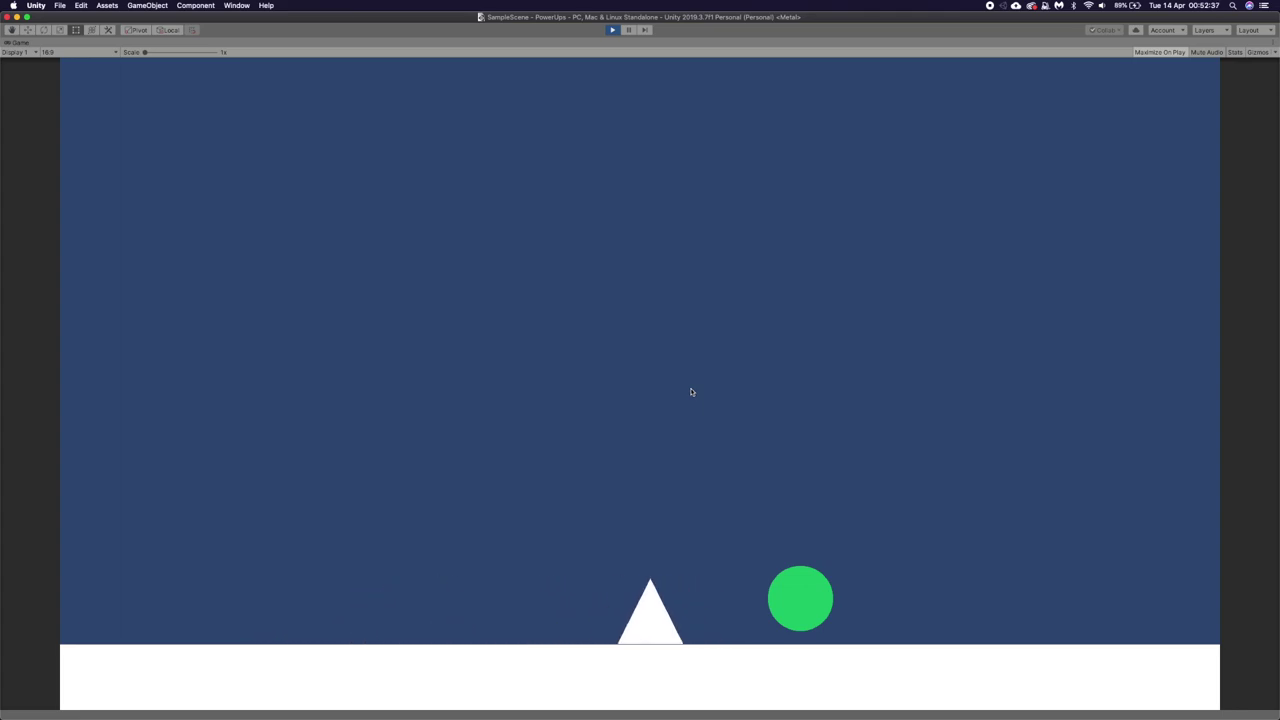
pyautogui.press('space')
pyautogui.press('Left')
pyautogui.press('space')
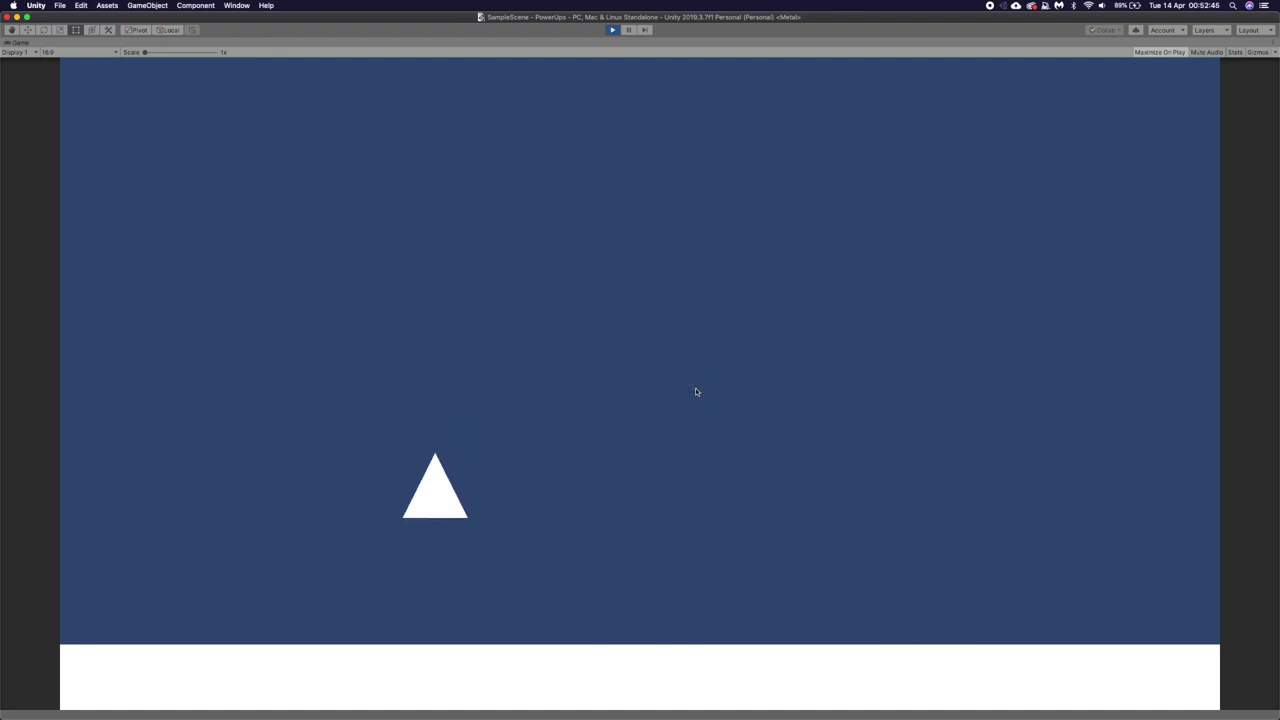
# Jump back and forth across the level, then stop Play mode.
pyautogui.press('space')
pyautogui.press('Right')
pyautogui.press('space')
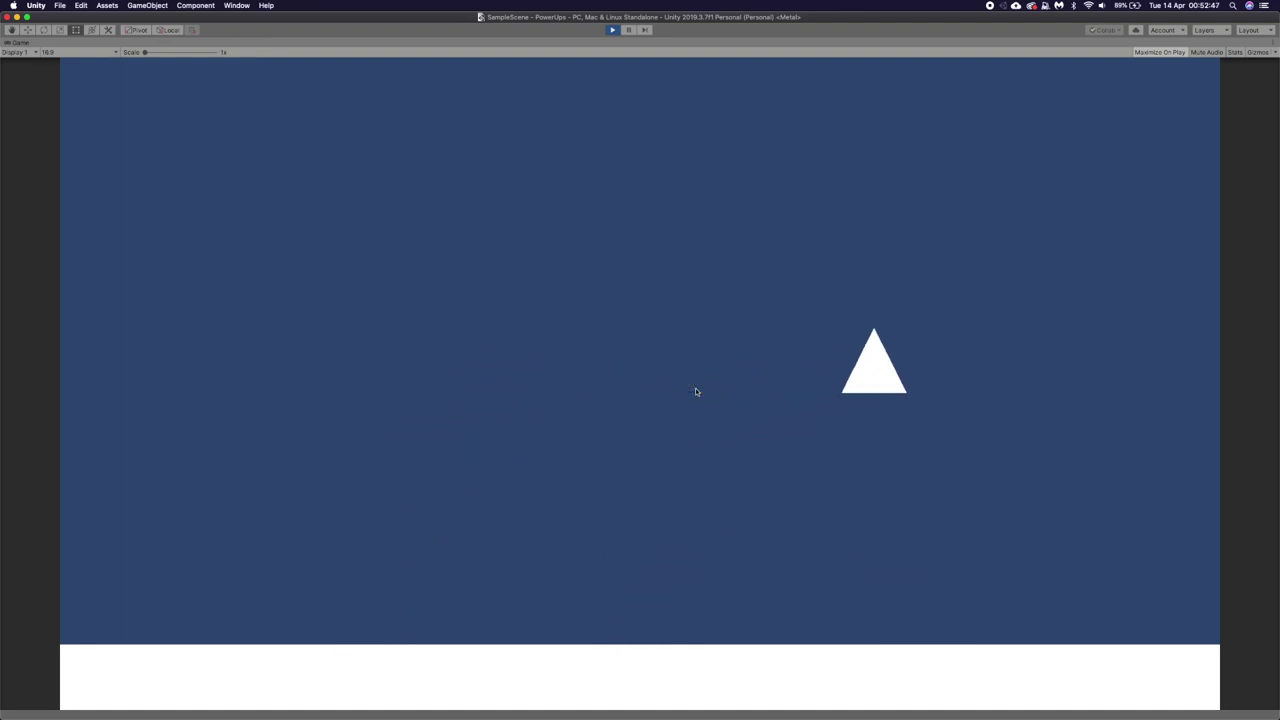
pyautogui.press('space')
pyautogui.press('Left')
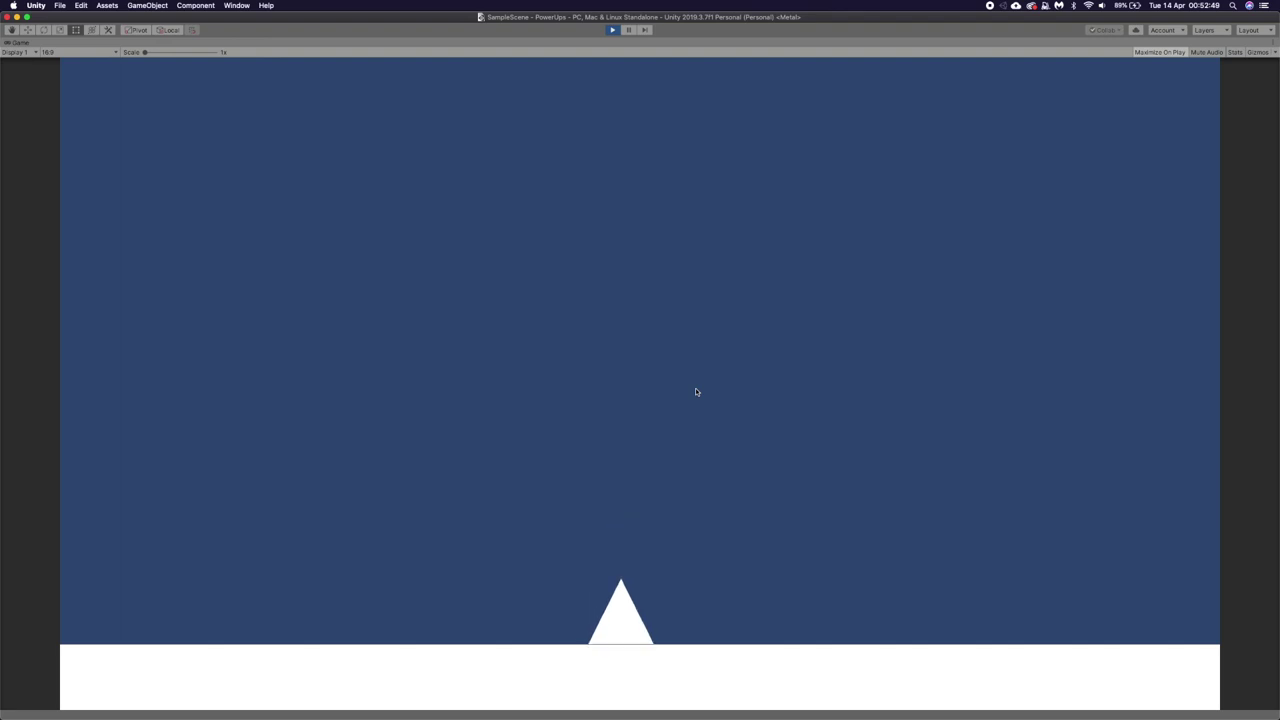
pyautogui.press('space')
pyautogui.press('Left')
pyautogui.press('space')
pyautogui.press('Right')
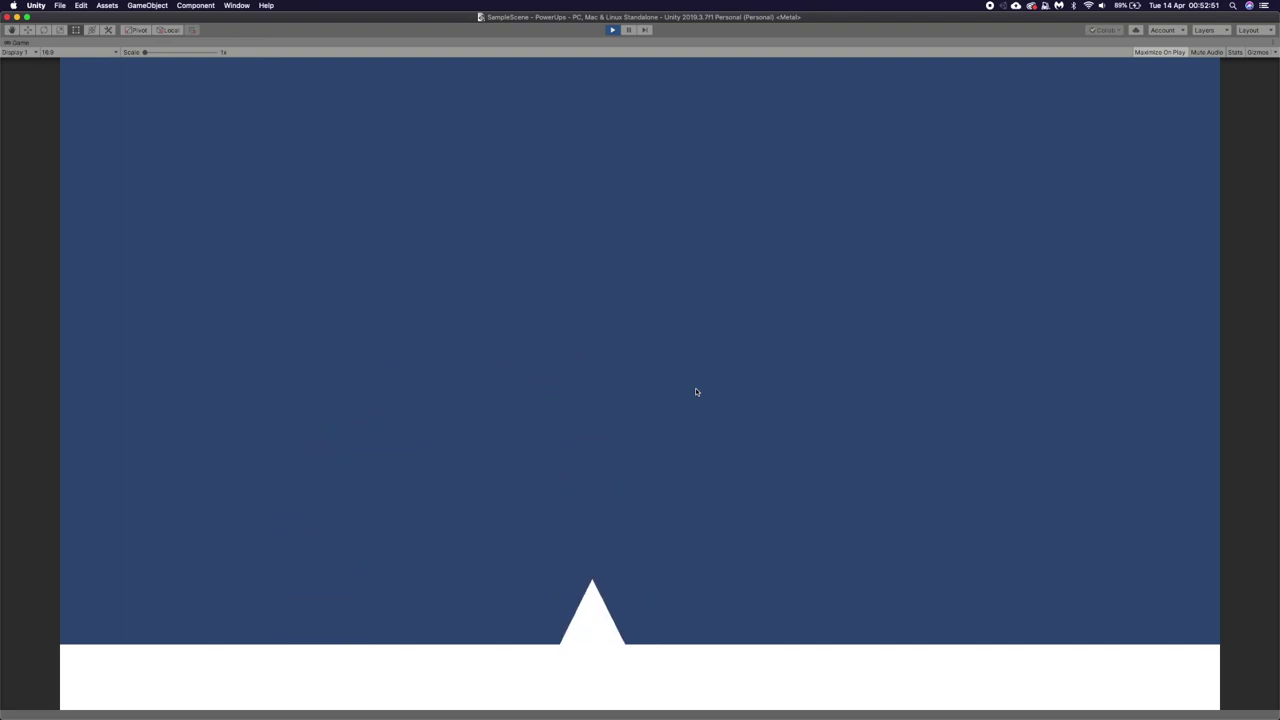
pyautogui.press('space')
pyautogui.press('space')
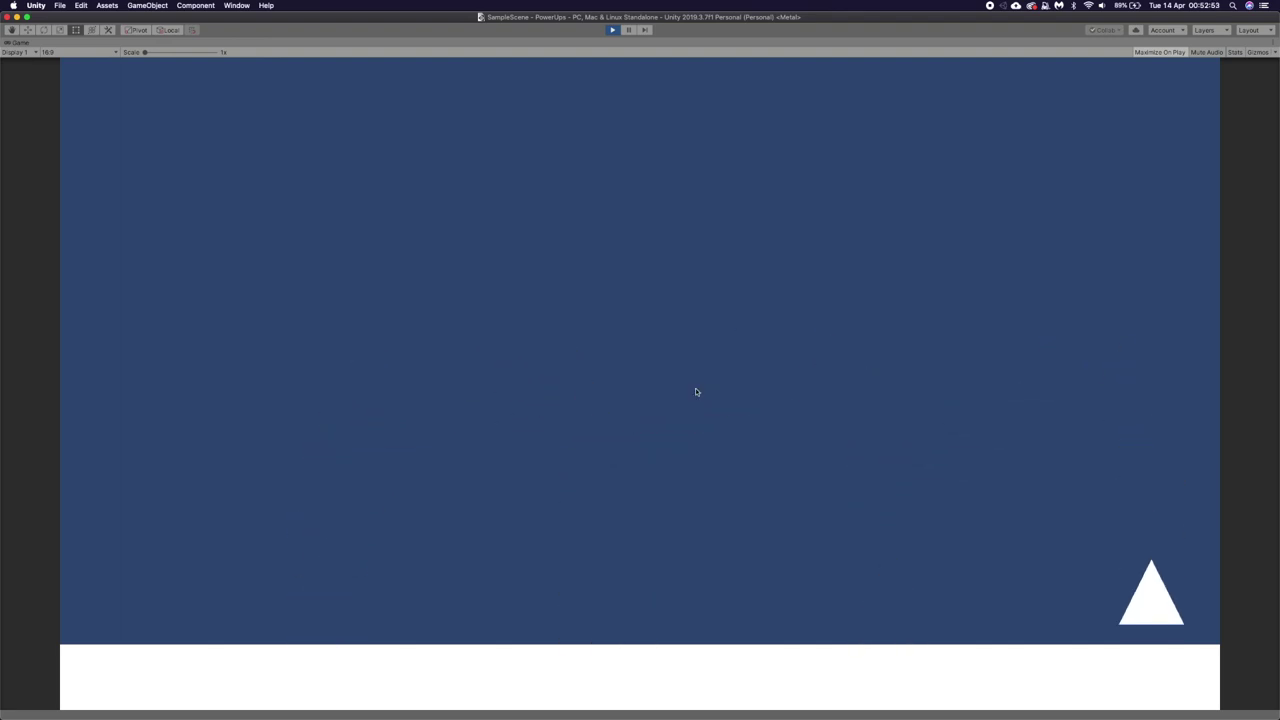
pyautogui.press('Left')
pyautogui.press('space')
pyautogui.press('space')
pyautogui.press('Right')
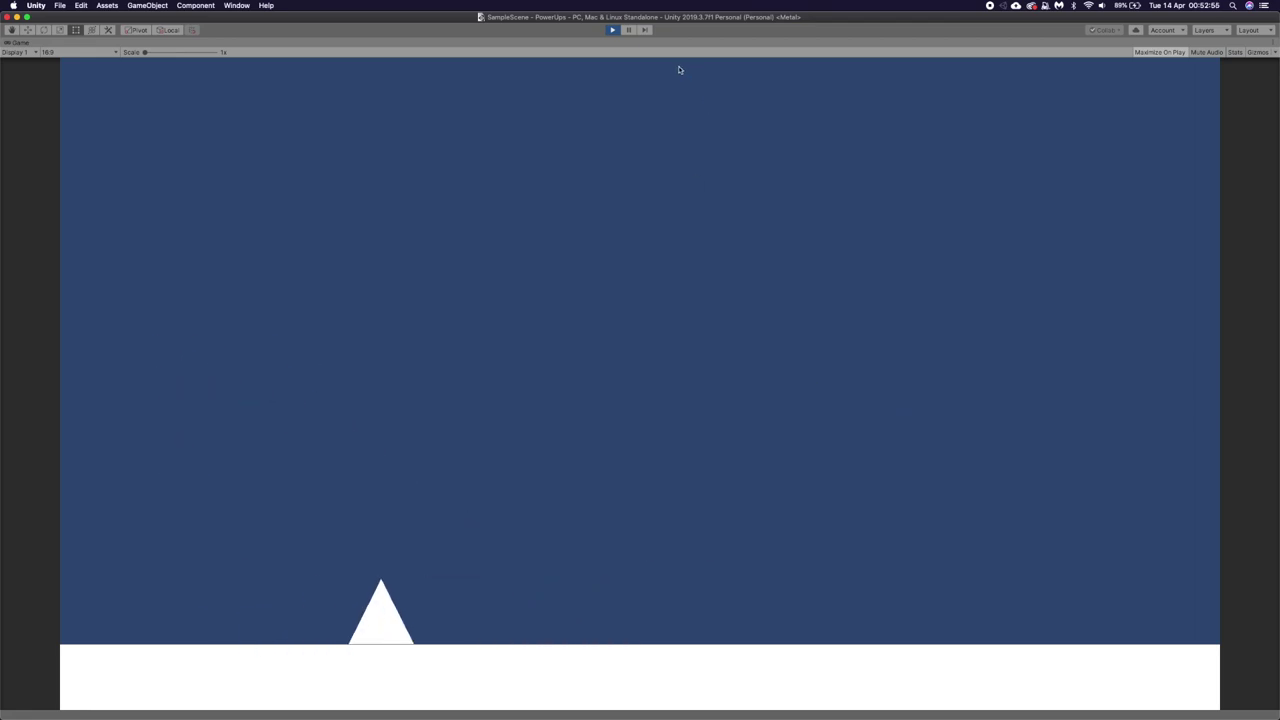
pyautogui.click(628, 29)
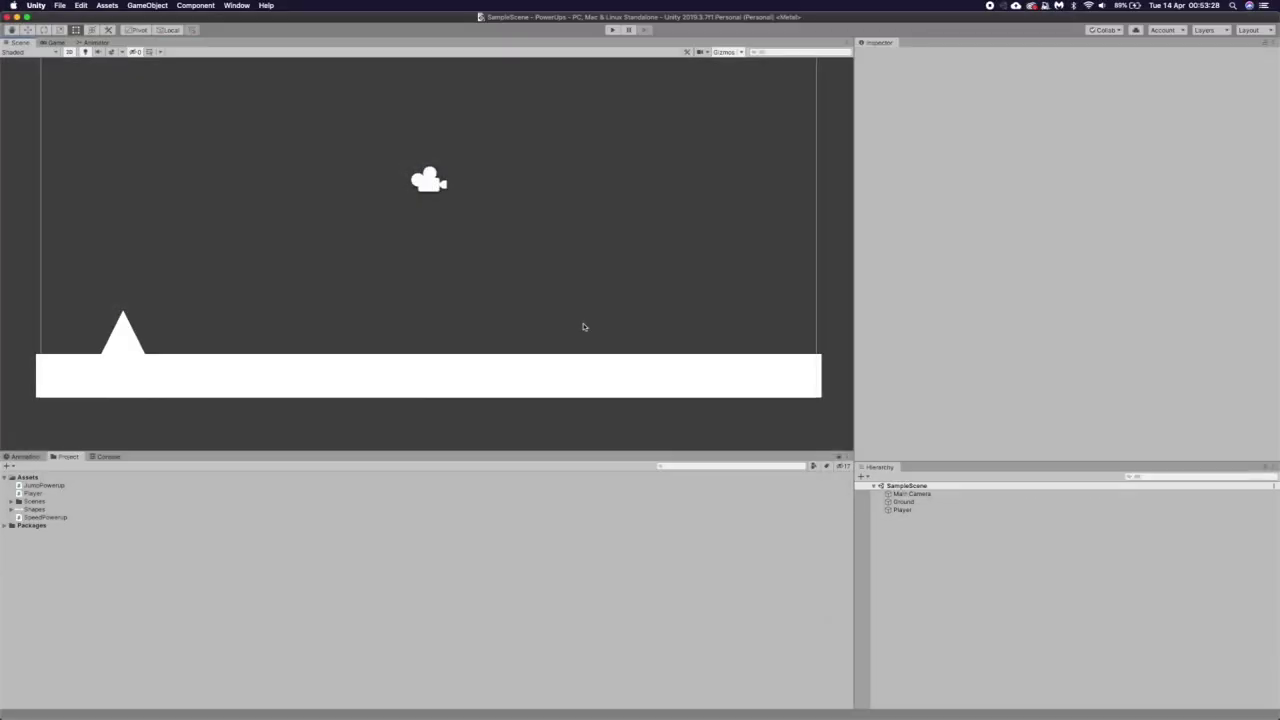
# Zoom and recentre the Scene view and inspect the Ground object's components.
pyautogui.scroll(-1, 465, 221)
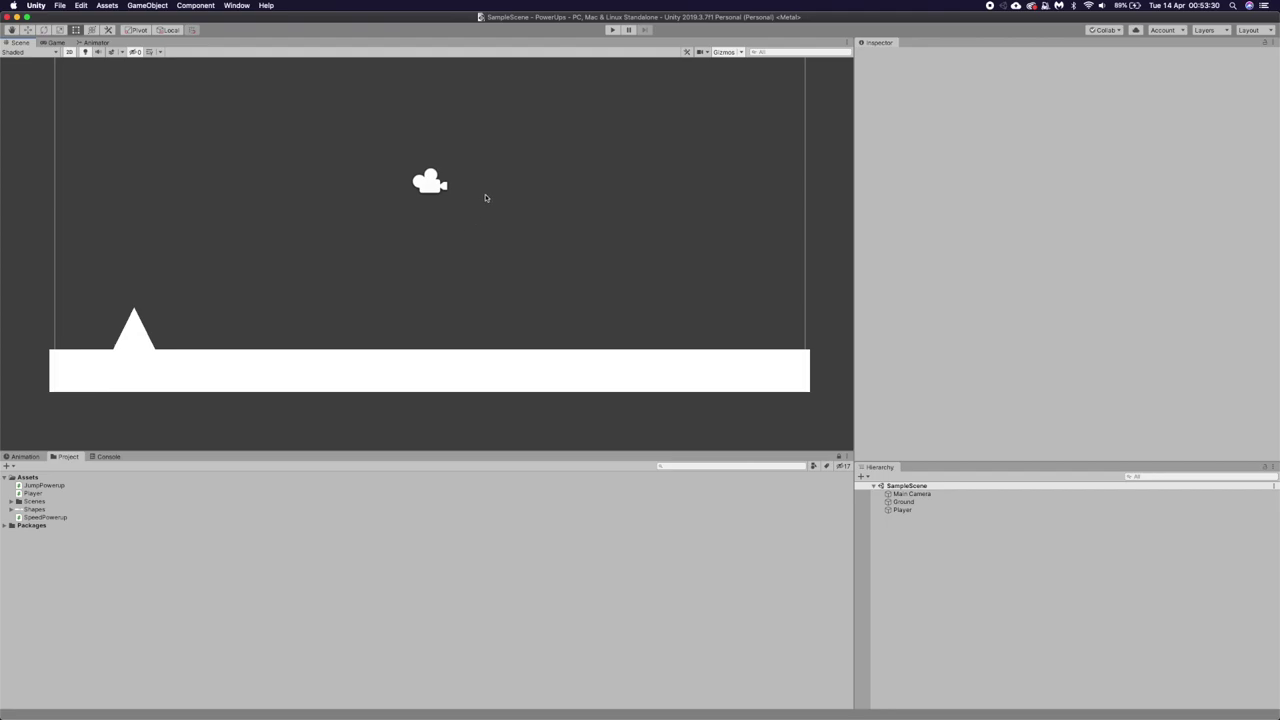
pyautogui.scroll(-3, 543, 157)
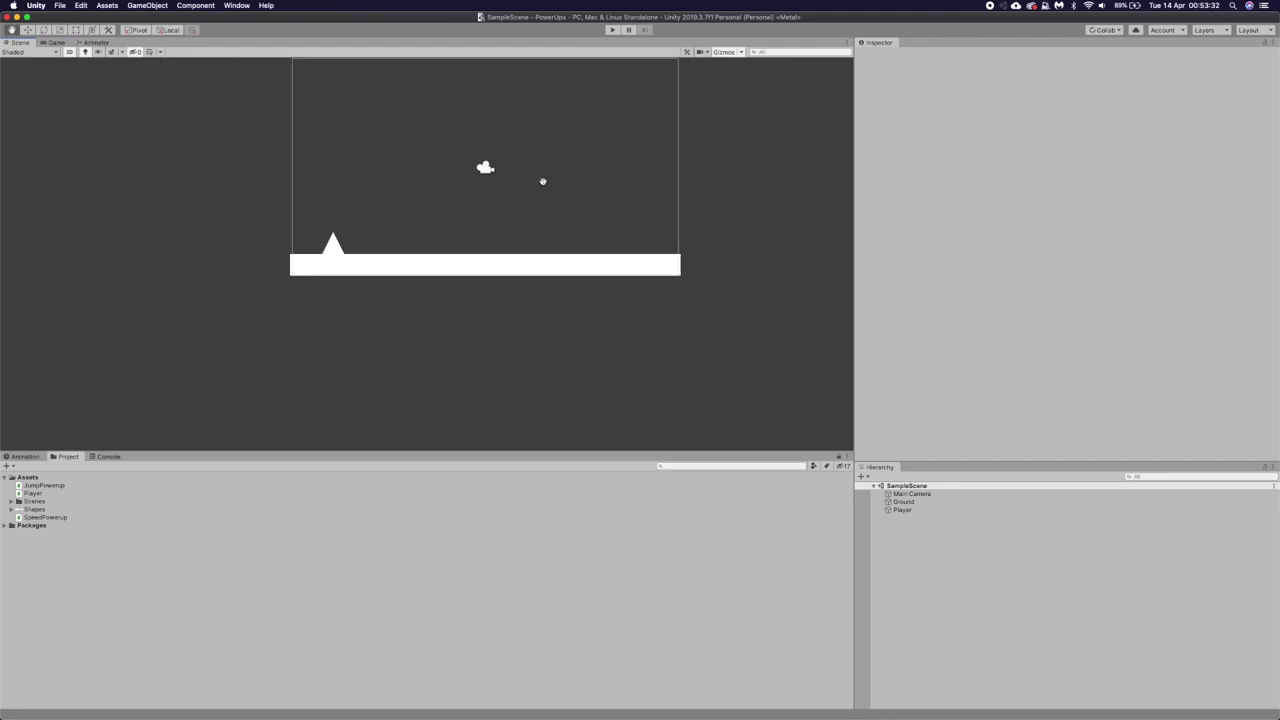
pyautogui.moveTo(543, 180); pyautogui.dragTo(543, 214, button='middle')
pyautogui.scroll(1, 553, 200)
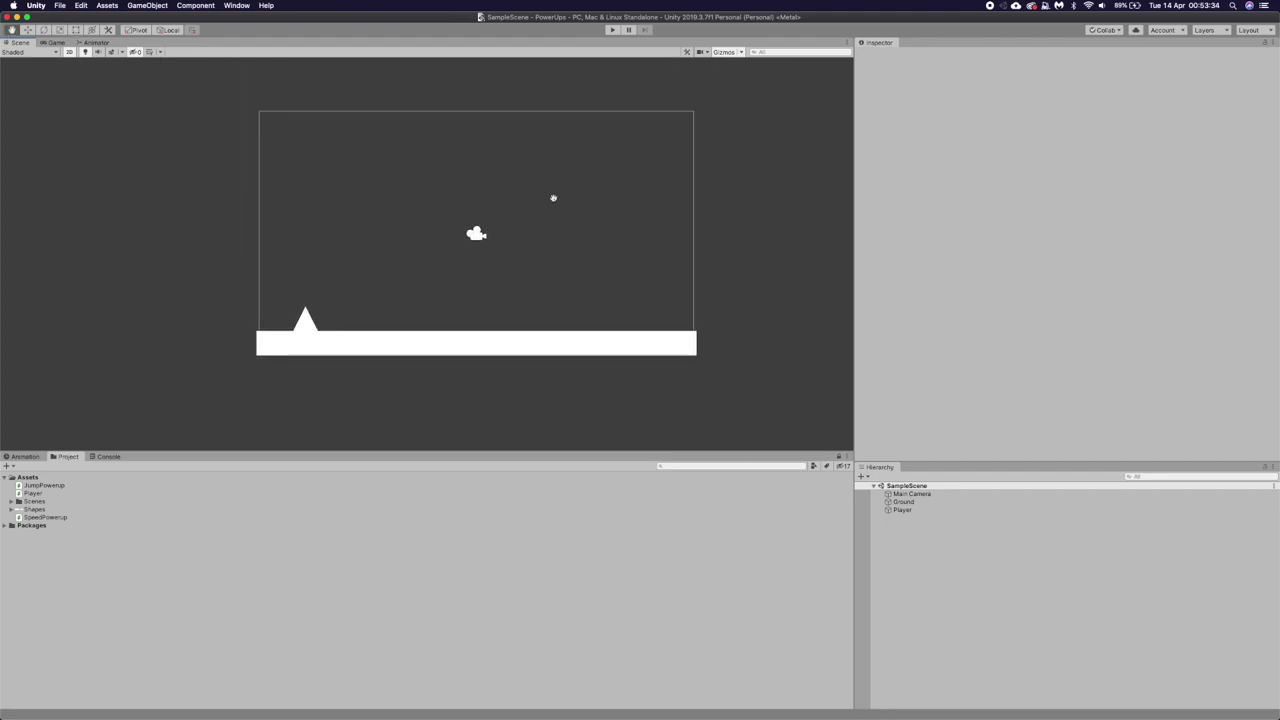
pyautogui.press('t')
pyautogui.click(469, 350)
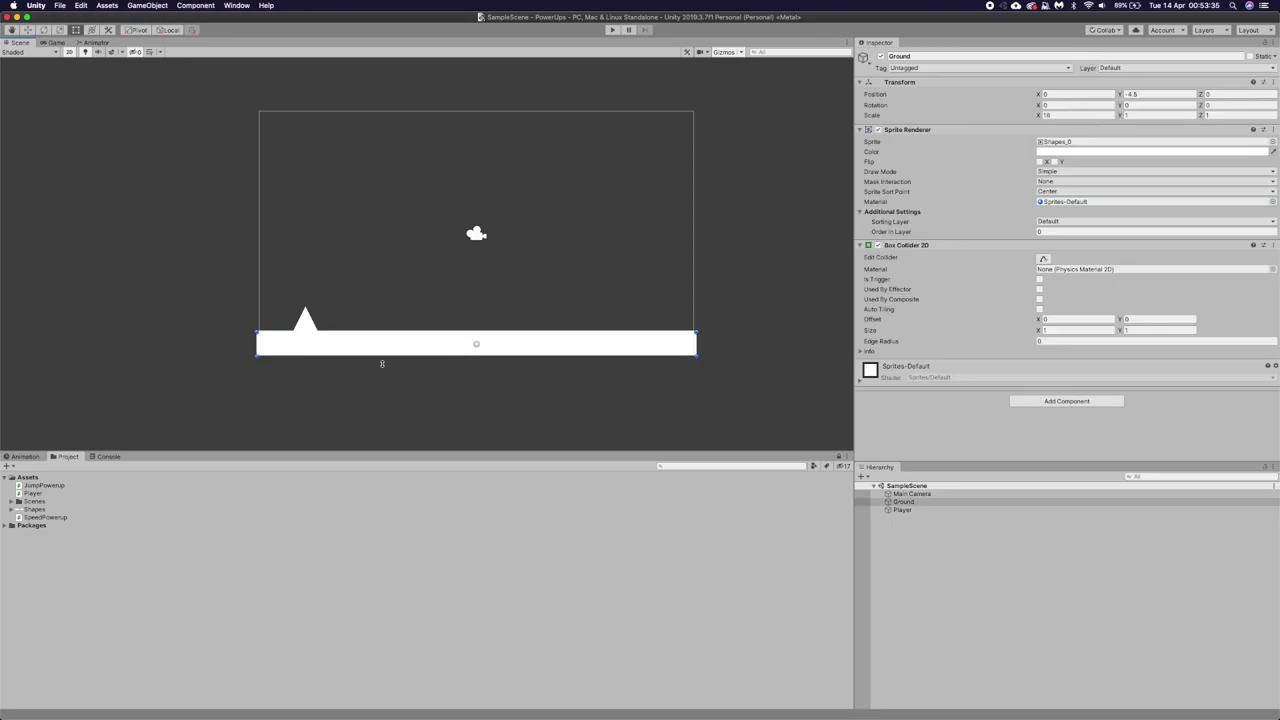
# Inspect the Player's components and open Player.cs in Visual Studio for Mac.
pyautogui.click(902, 510)
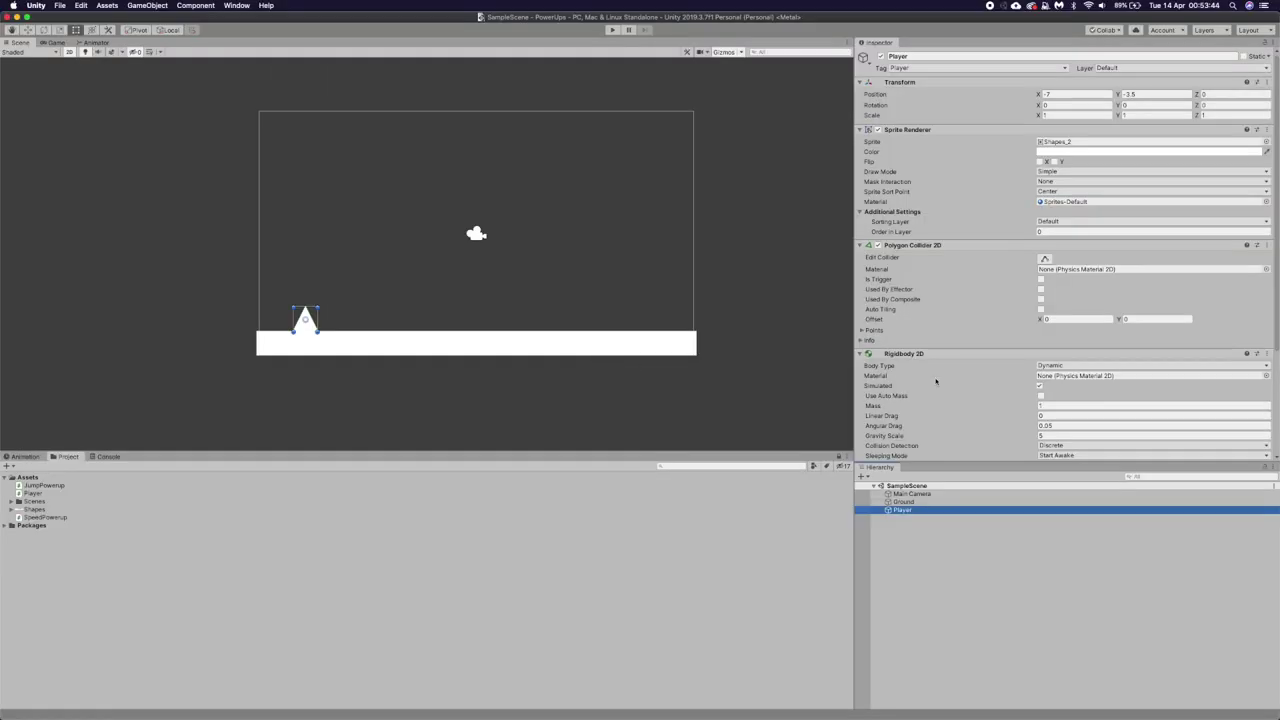
pyautogui.scroll(-3, 936, 381)
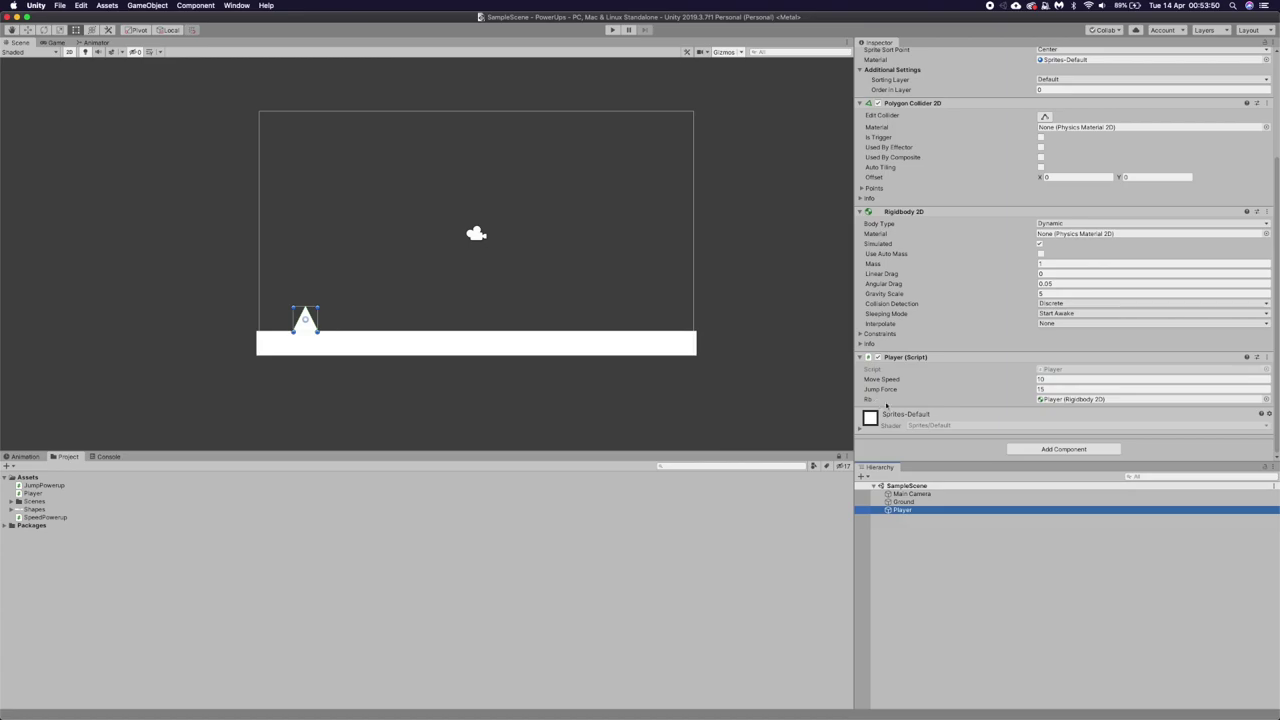
pyautogui.doubleClick(35, 494)
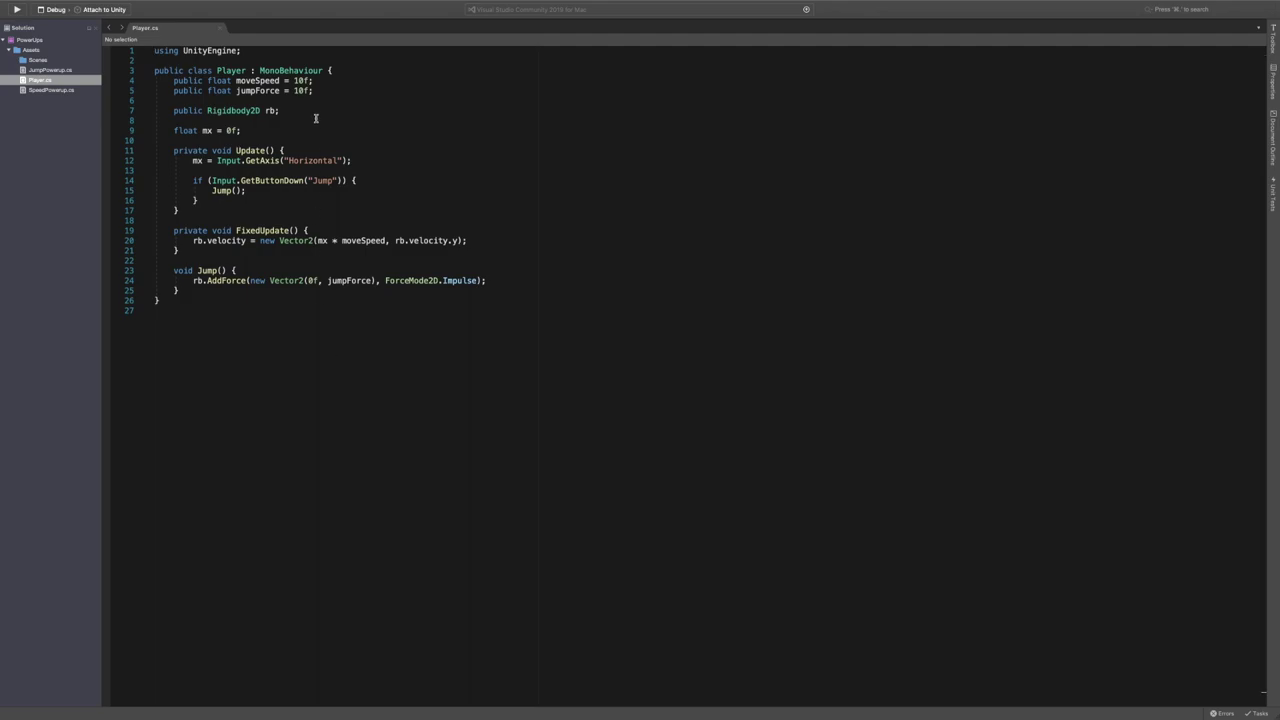
pyautogui.click(255, 79)
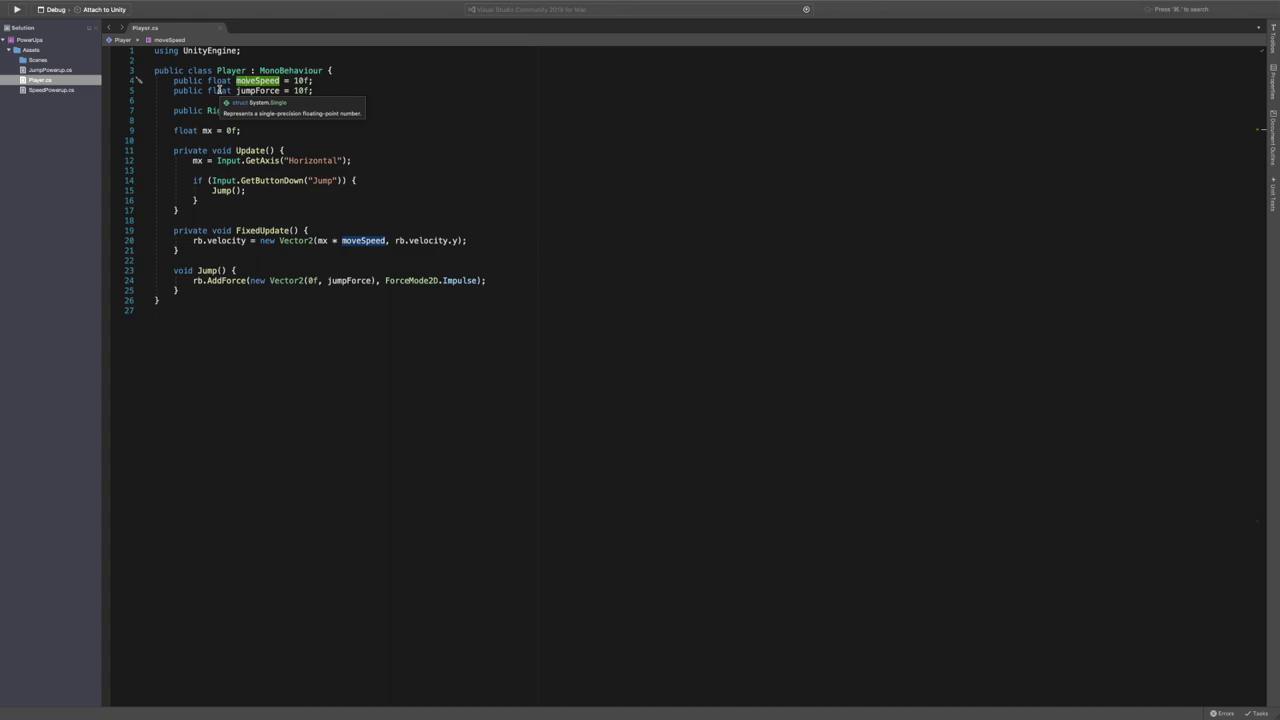
pyautogui.click(271, 100)
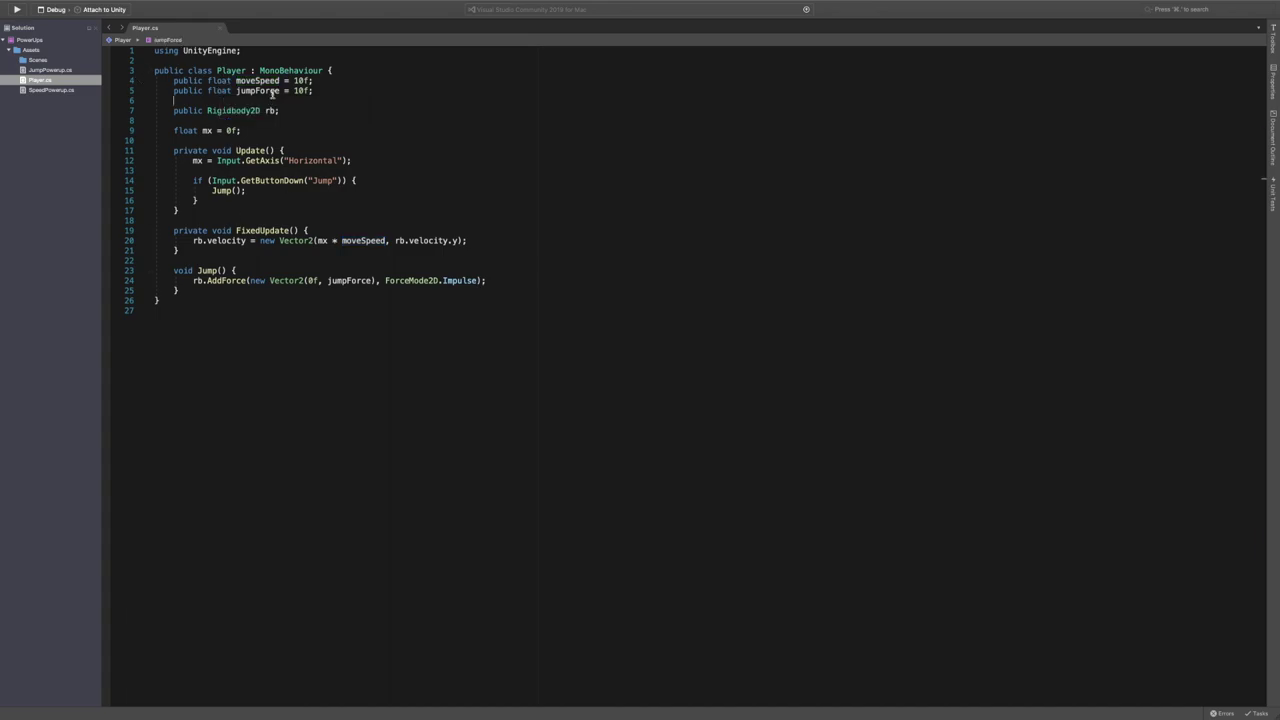
pyautogui.click(258, 81)
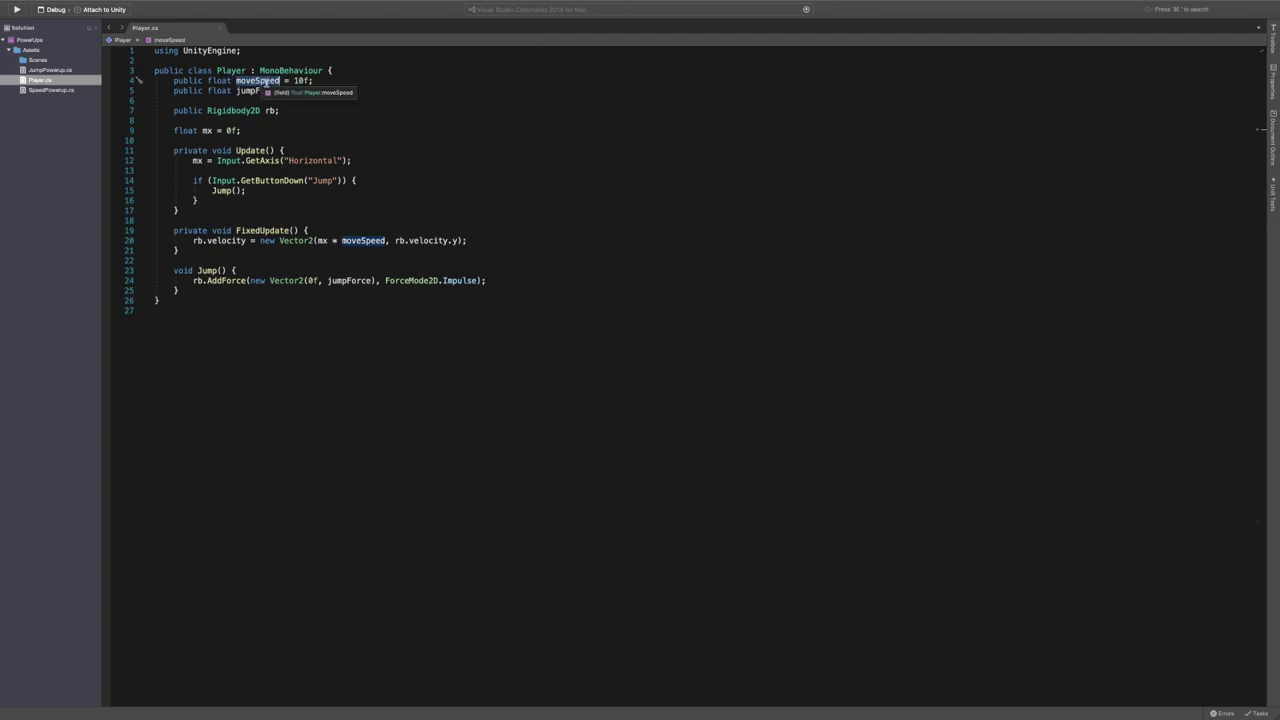
pyautogui.click(258, 91)
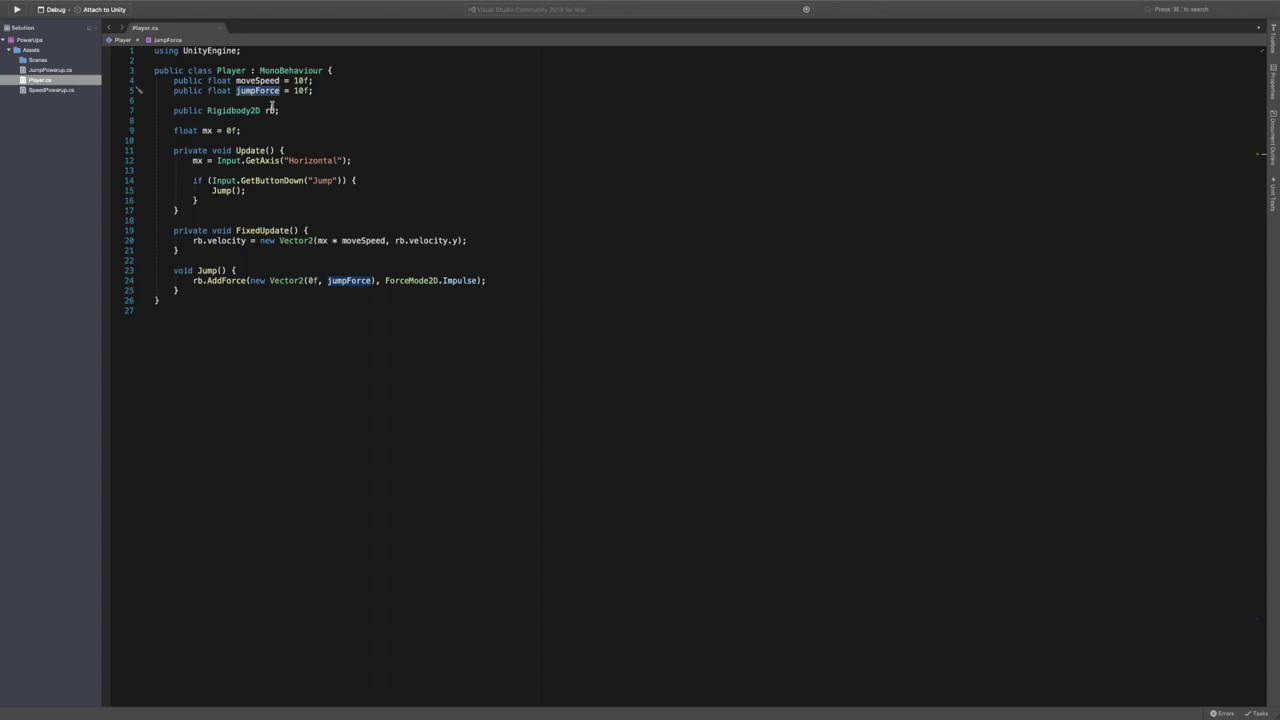
pyautogui.click(289, 108)
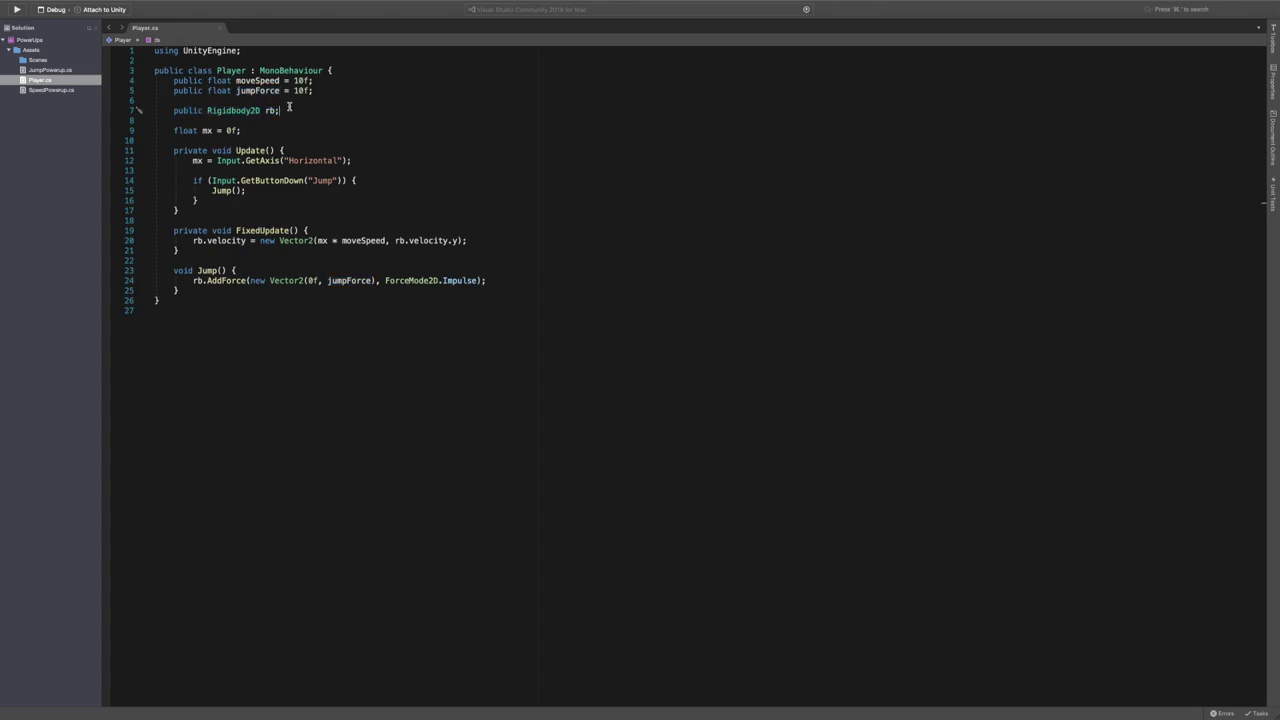
pyautogui.moveTo(289, 108); pyautogui.dragTo(199, 113)
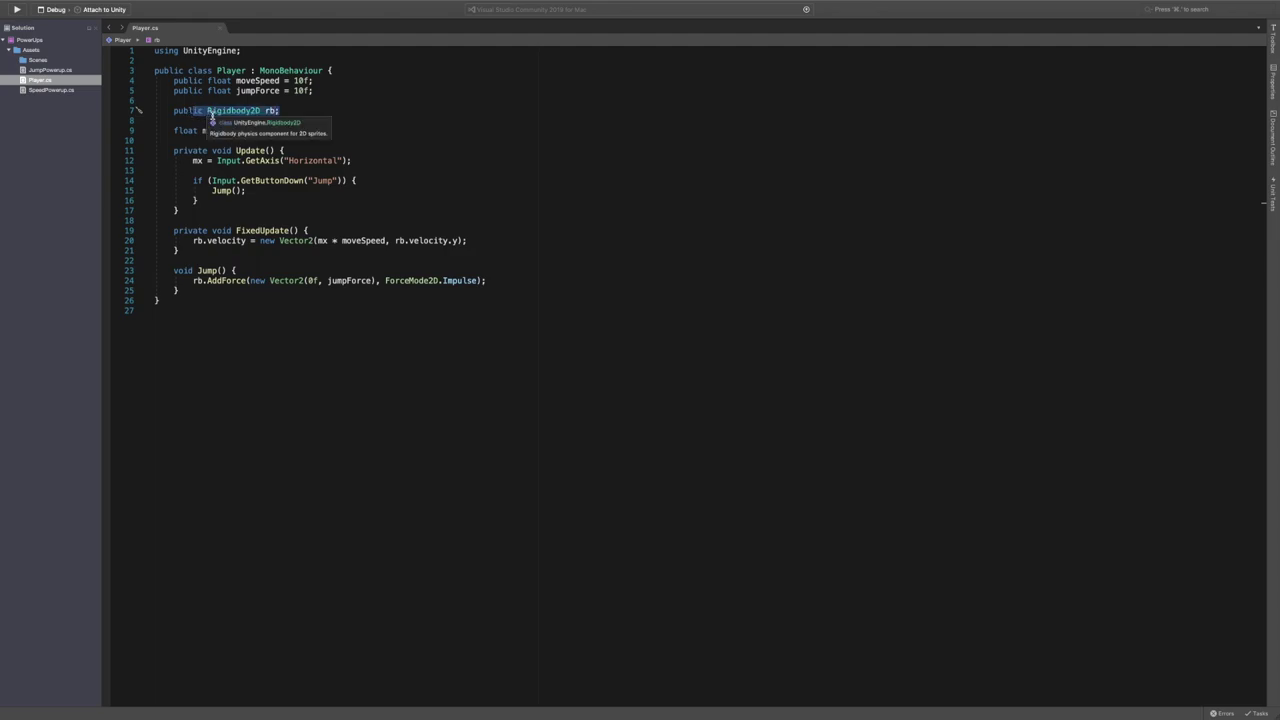
pyautogui.click(204, 131)
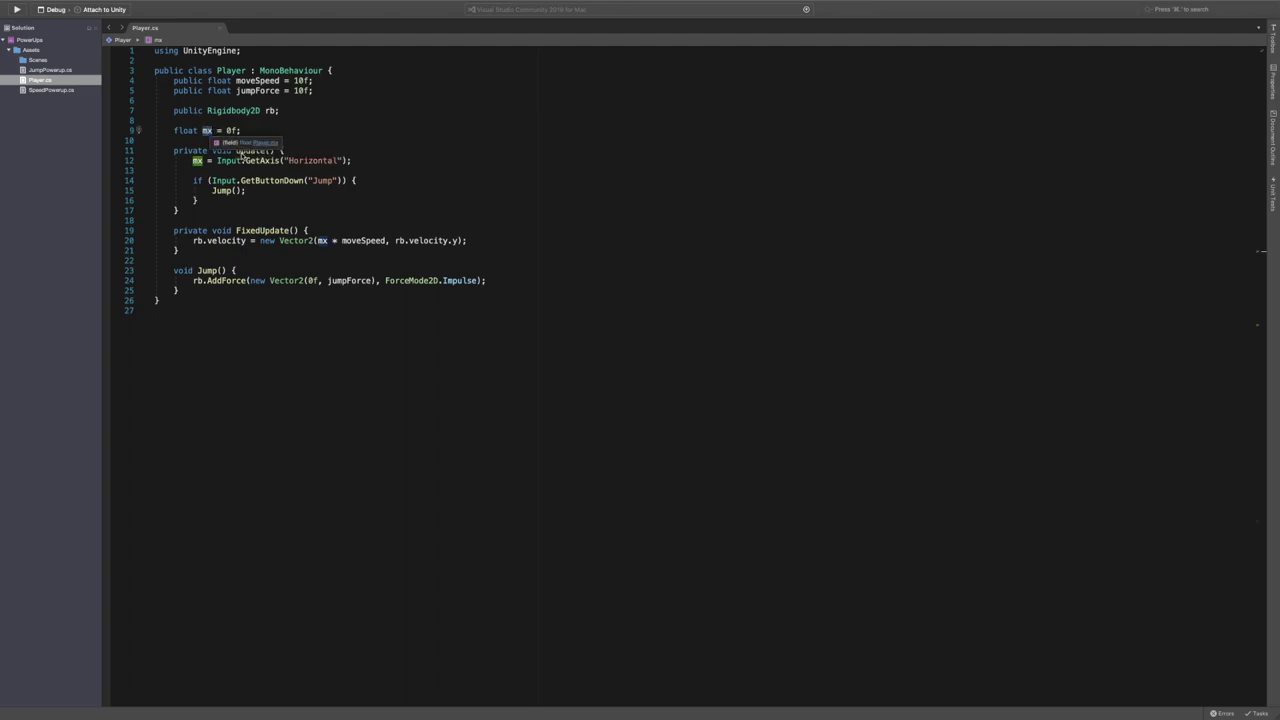
pyautogui.click(280, 153)
pyautogui.doubleClick(310, 160)
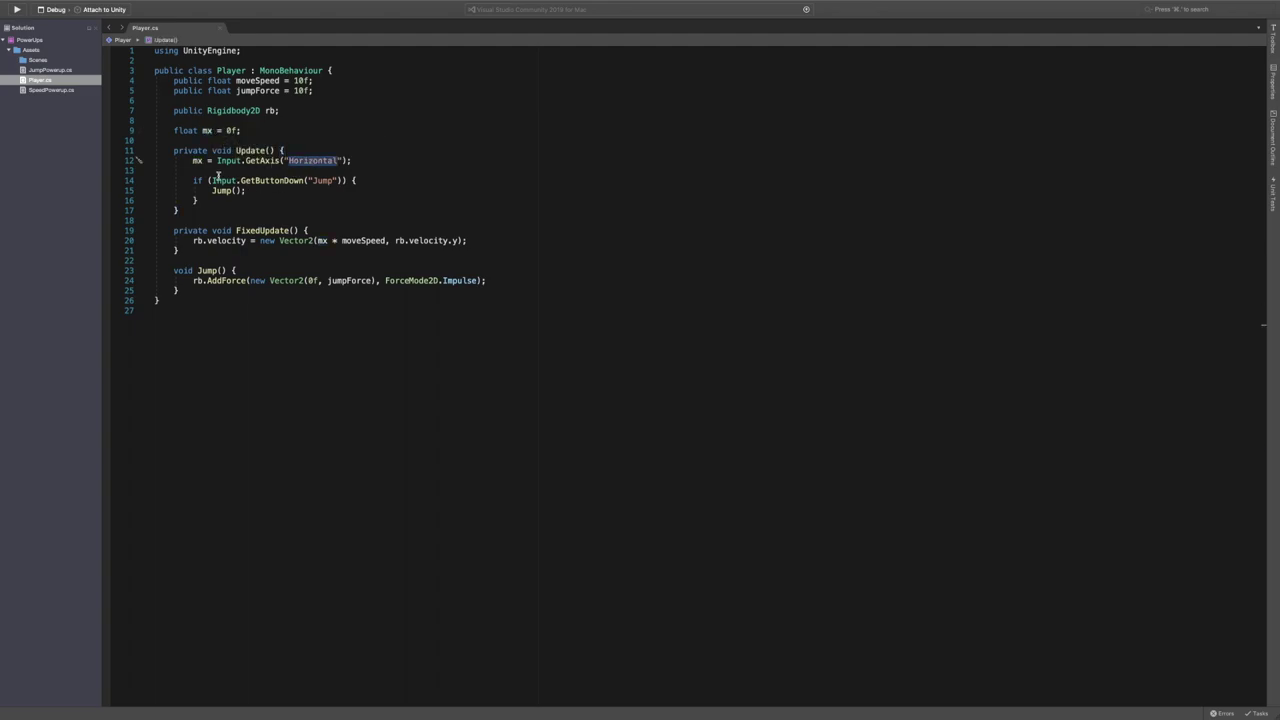
pyautogui.moveTo(211, 180); pyautogui.dragTo(339, 180)
pyautogui.click(220, 190)
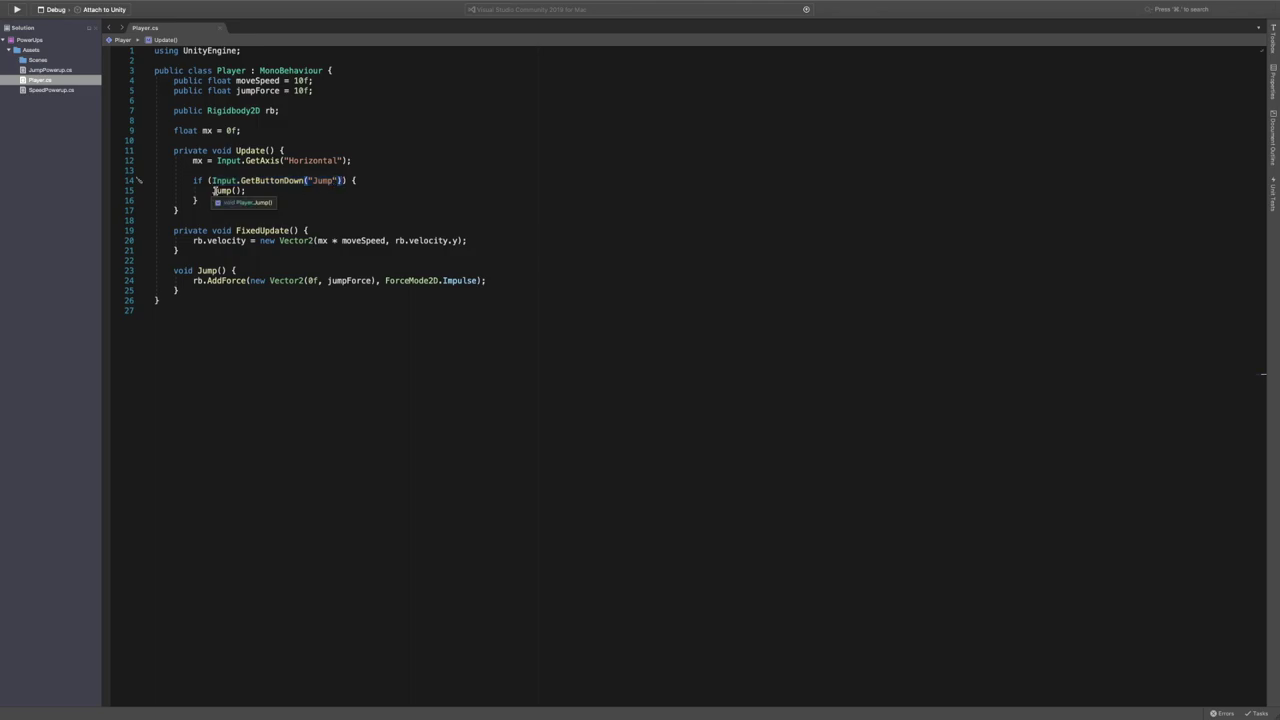
# Review the Update method's moveSpeed and rb velocity references in Player.cs.
pyautogui.click(218, 291)
pyautogui.click(231, 241)
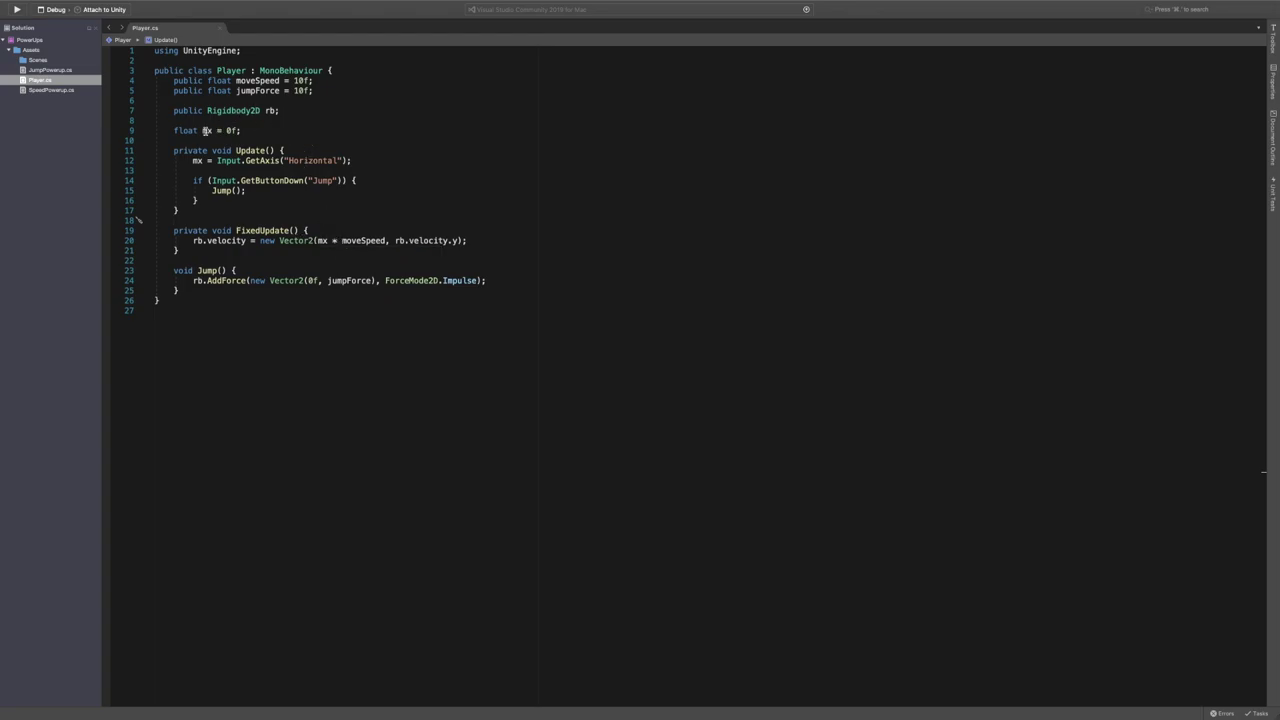
pyautogui.click(240, 81)
pyautogui.click(400, 241)
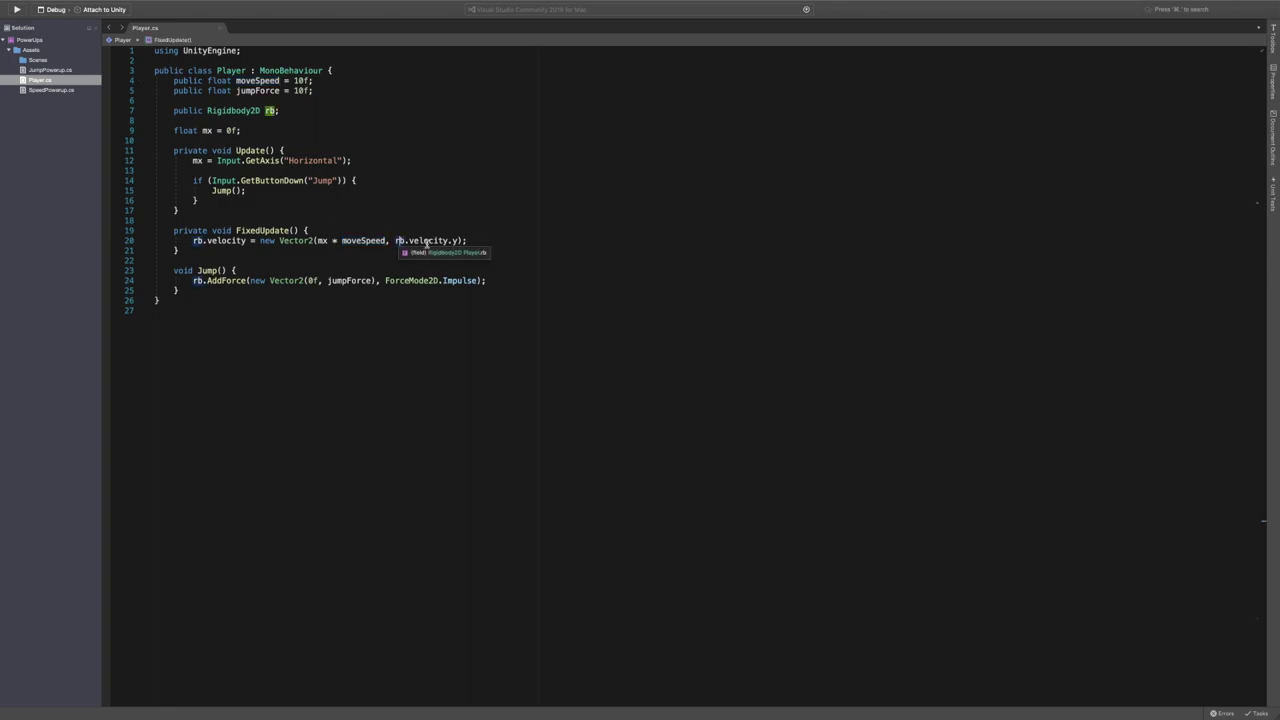
pyautogui.click(430, 241)
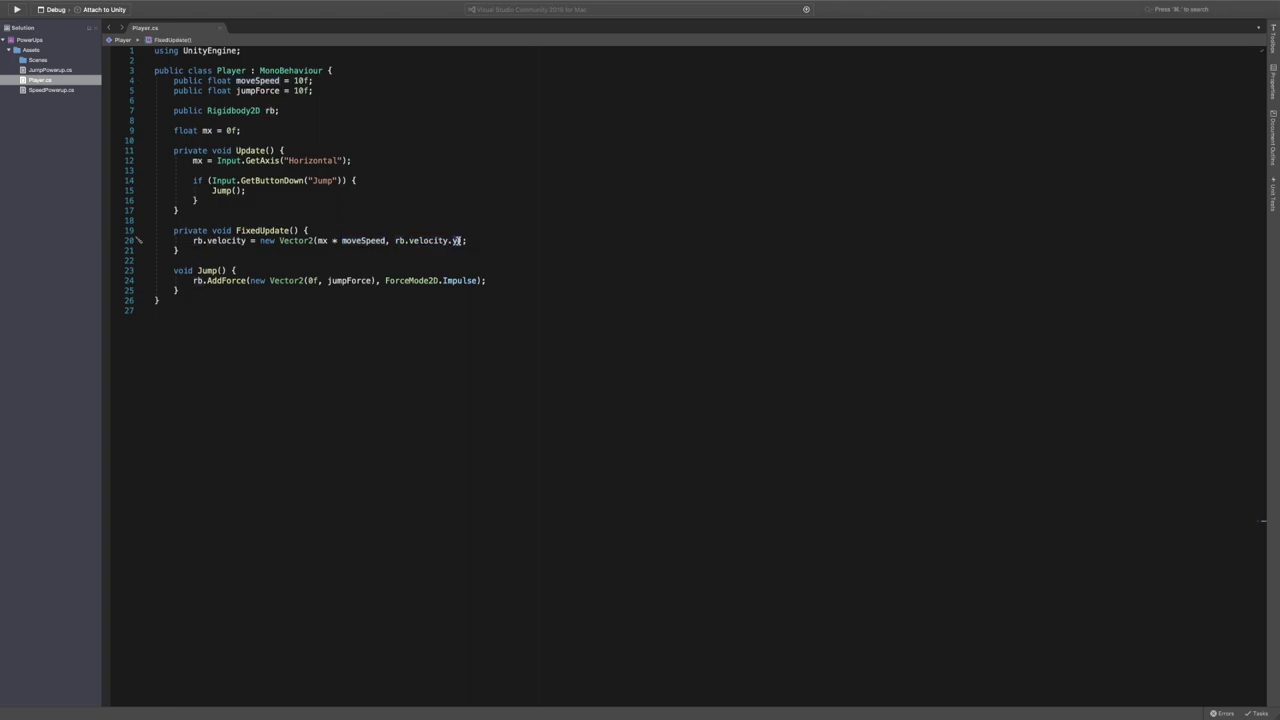
pyautogui.click(399, 241)
# Examine the Jump method's AddForce call using jumpForce and ForceMode2D Impulse.
pyautogui.moveTo(202, 282)
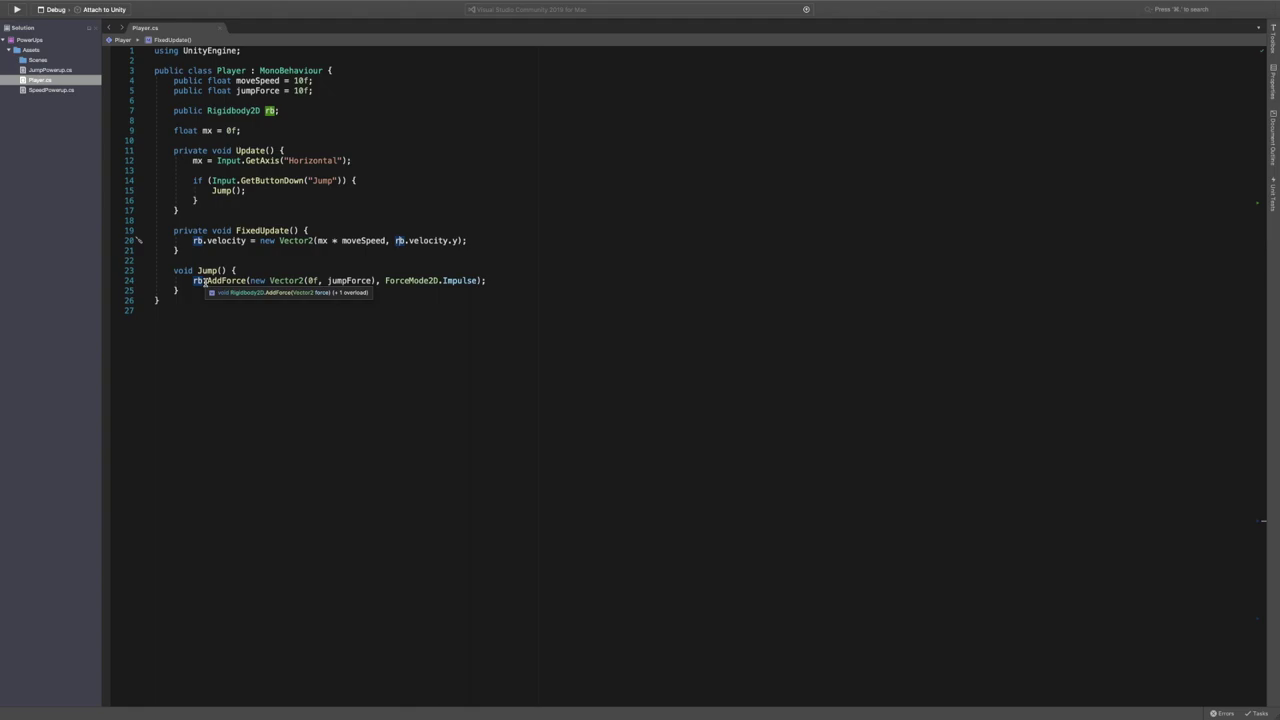
pyautogui.moveTo(298, 281); pyautogui.dragTo(337, 281)
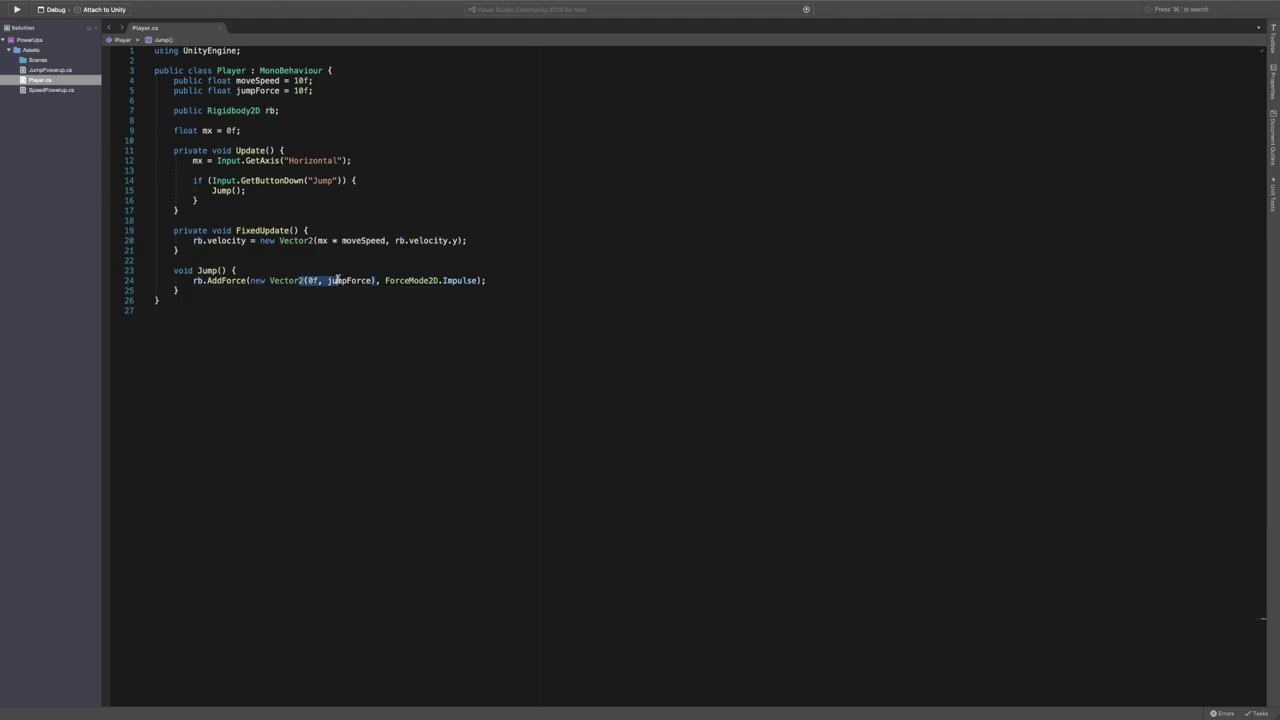
pyautogui.click(337, 281)
pyautogui.click(312, 282)
pyautogui.click(343, 281)
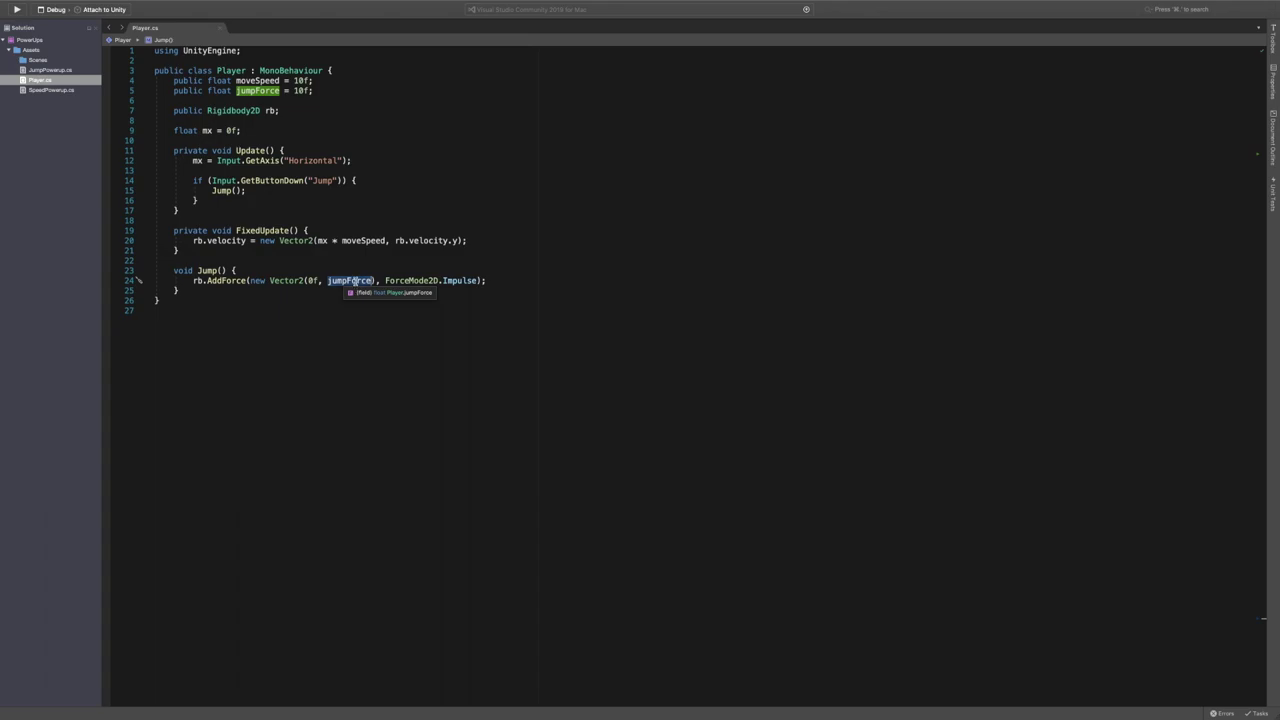
pyautogui.click(410, 281)
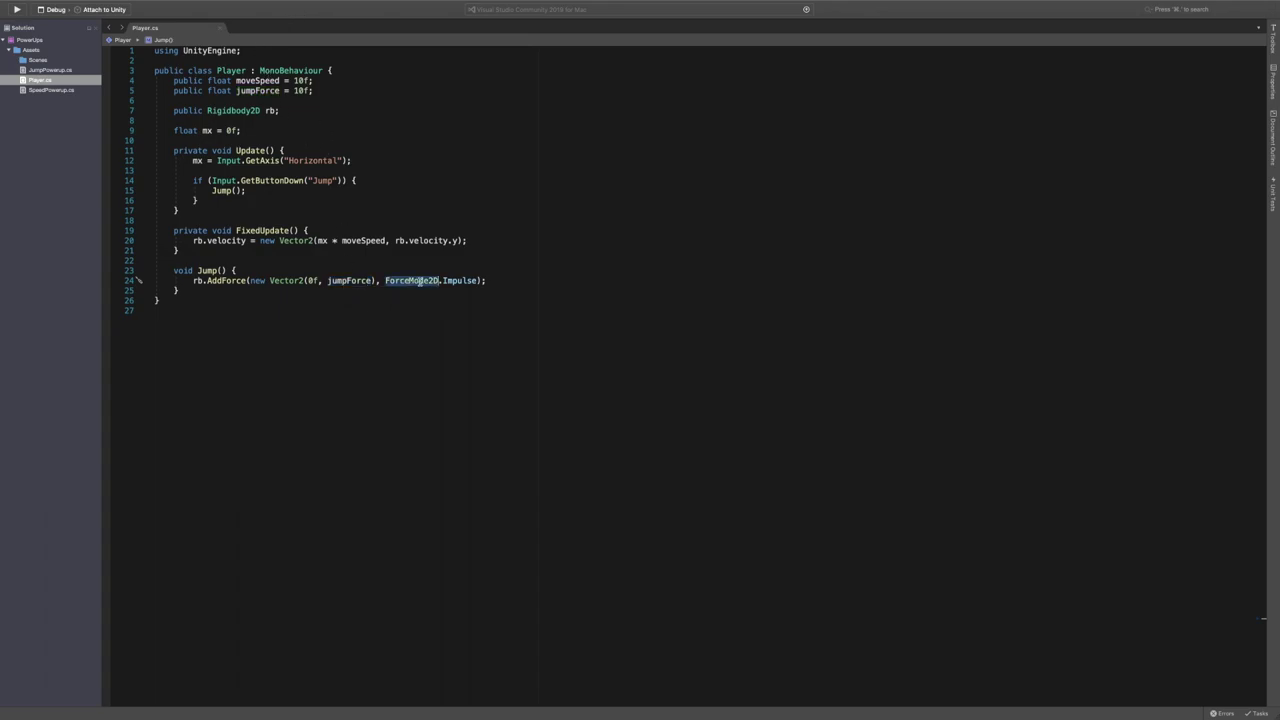
pyautogui.click(487, 281)
# Highlight the moveSpeed and jumpForce declarations, then return to Unity's Shapes sprite folder.
pyautogui.moveTo(323, 89); pyautogui.dragTo(173, 81)
pyautogui.click(173, 81)
pyautogui.press('super+Tab')
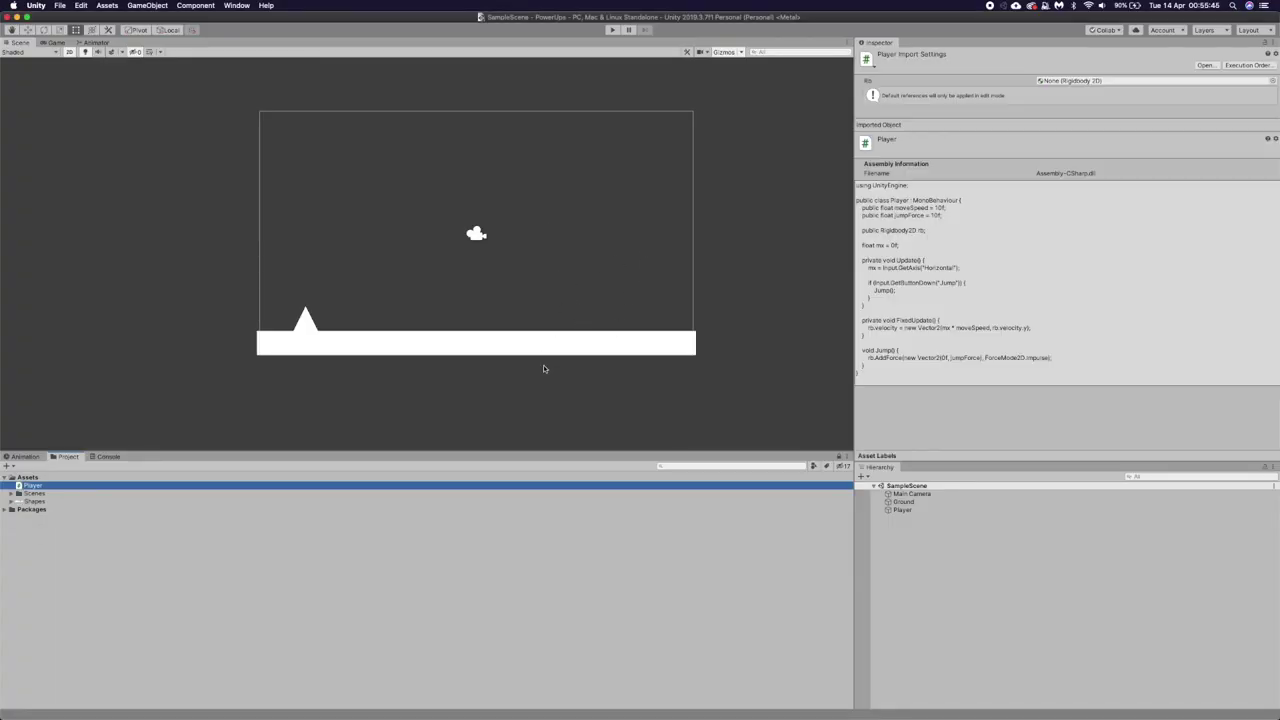
pyautogui.click(11, 501)
# Drag the Shapes_1 circle sprite into the scene and colour it yellow.
pyautogui.click(33, 511)
pyautogui.click(33, 519)
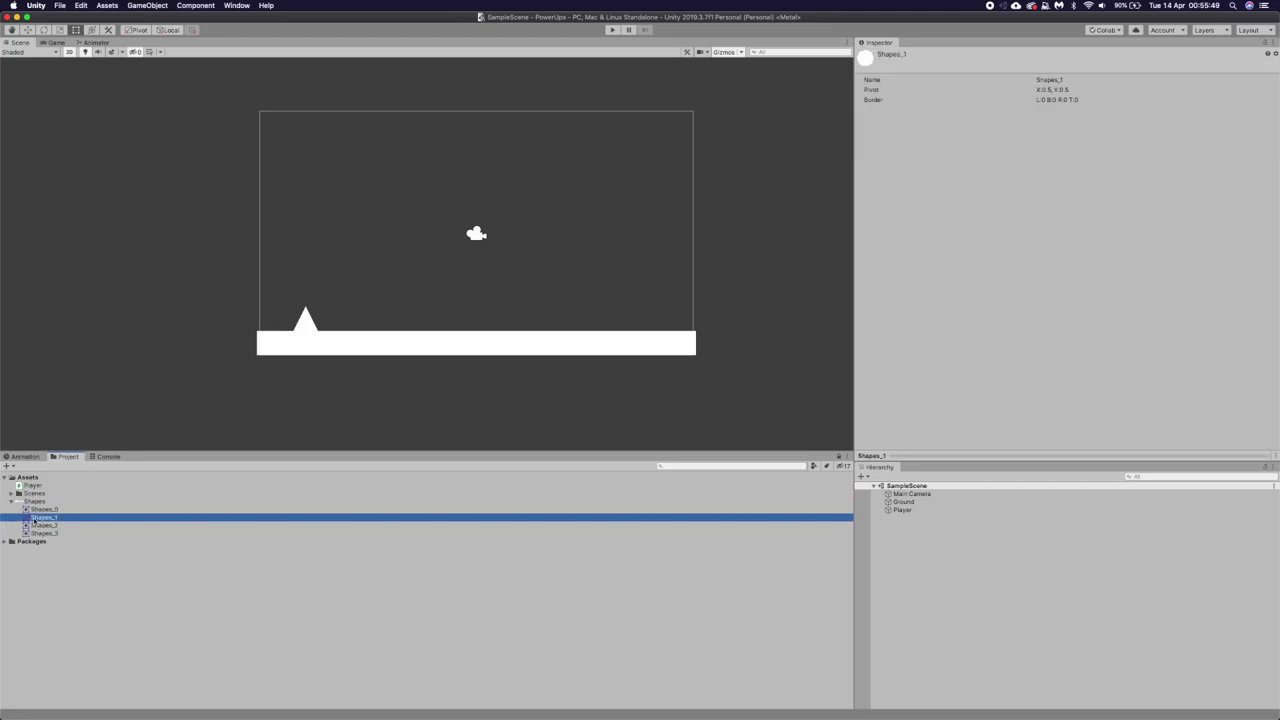
pyautogui.moveTo(35, 520); pyautogui.dragTo(471, 307)
pyautogui.click(1150, 152)
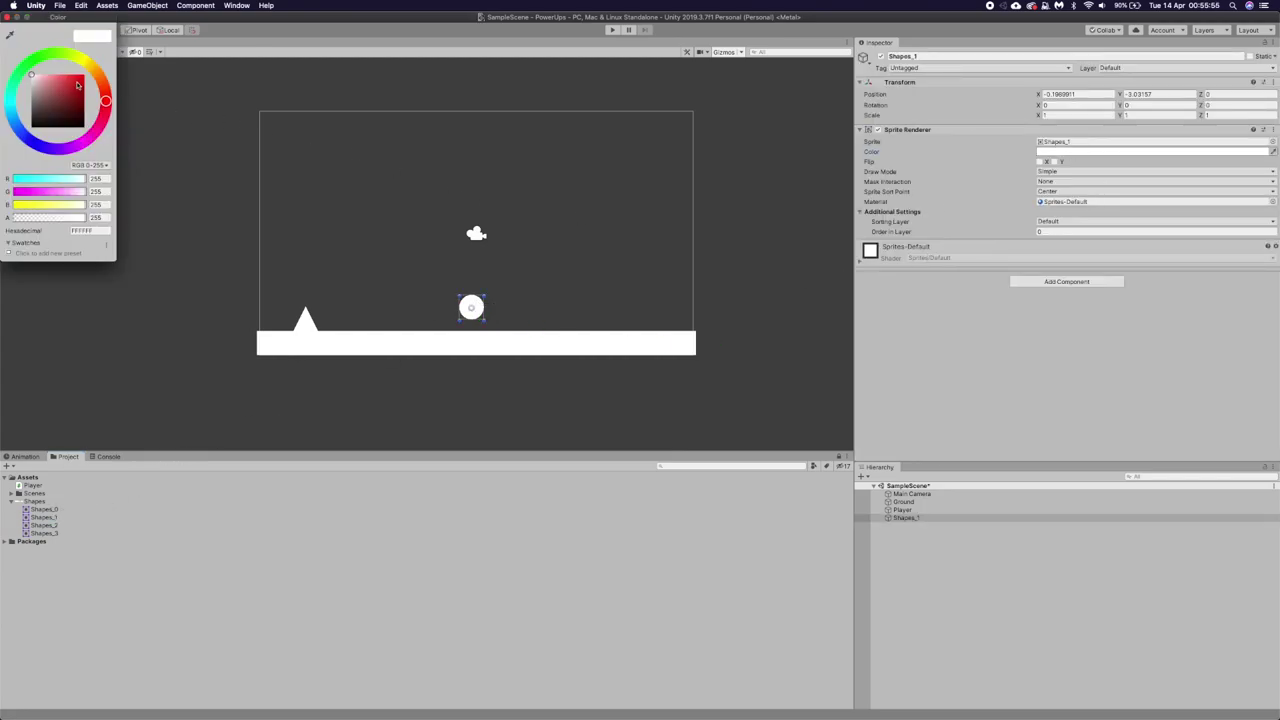
pyautogui.click(82, 61)
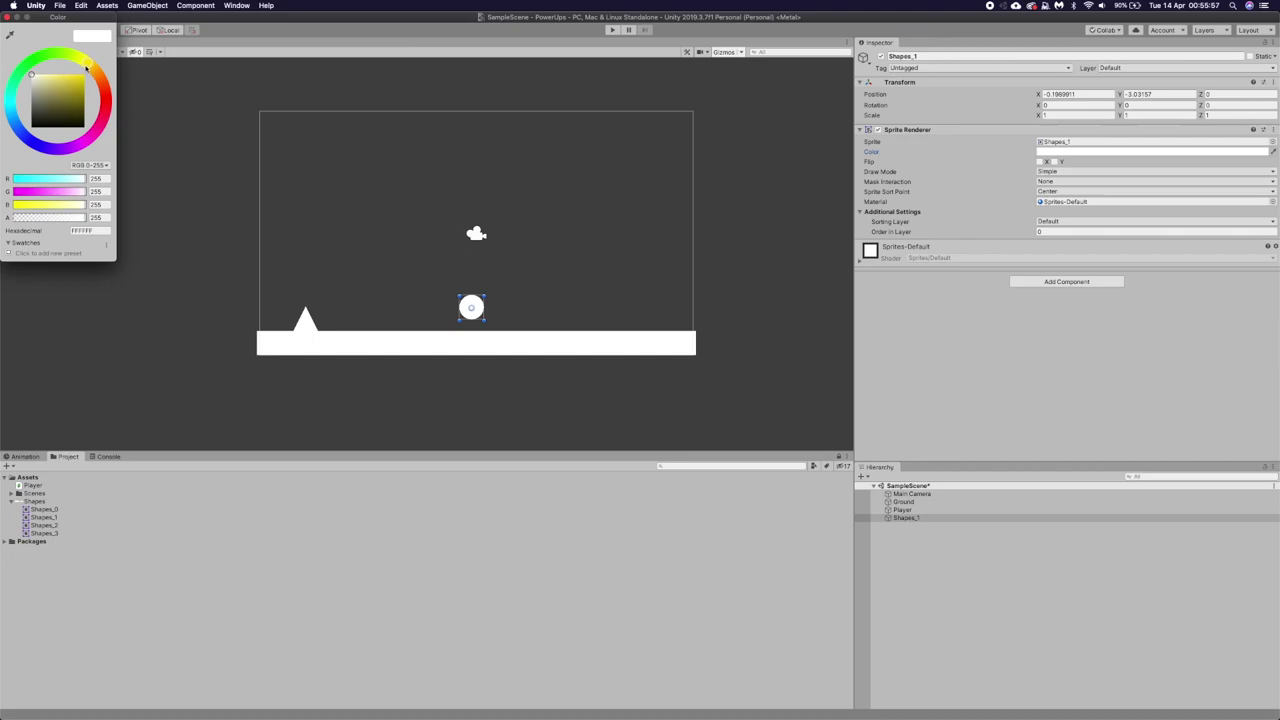
pyautogui.moveTo(84, 76); pyautogui.dragTo(81, 83)
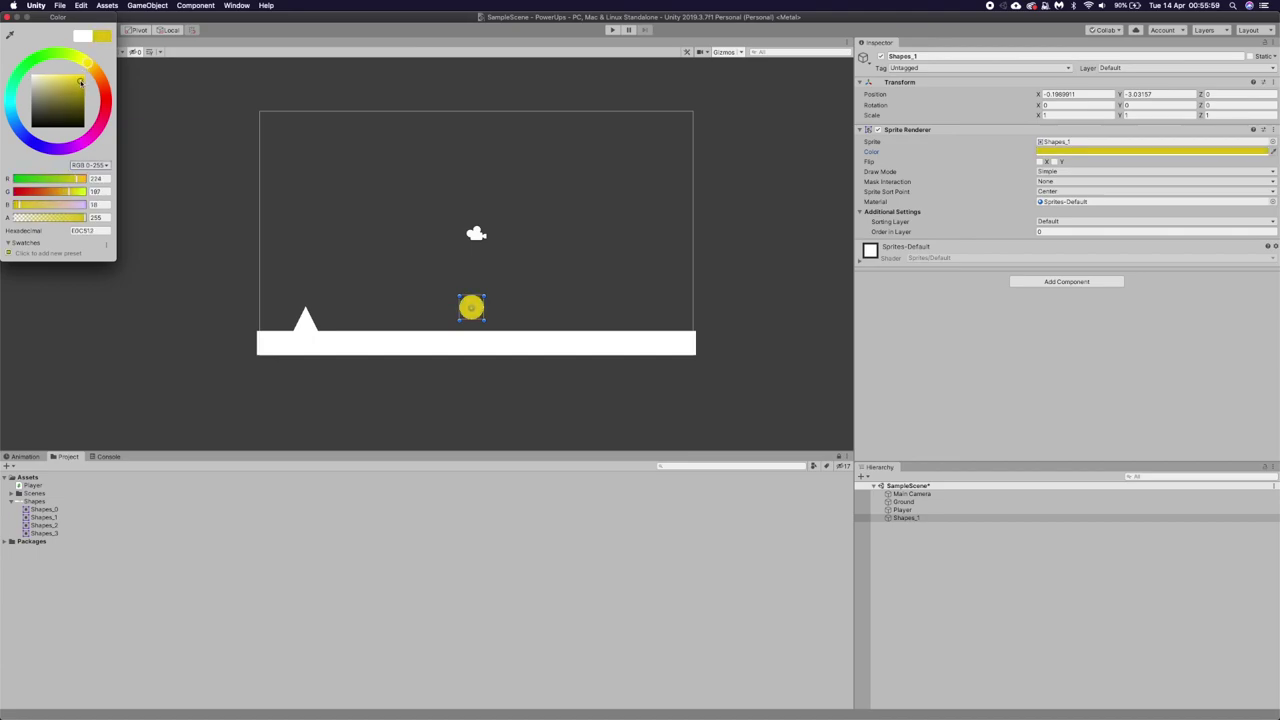
pyautogui.click(8, 17)
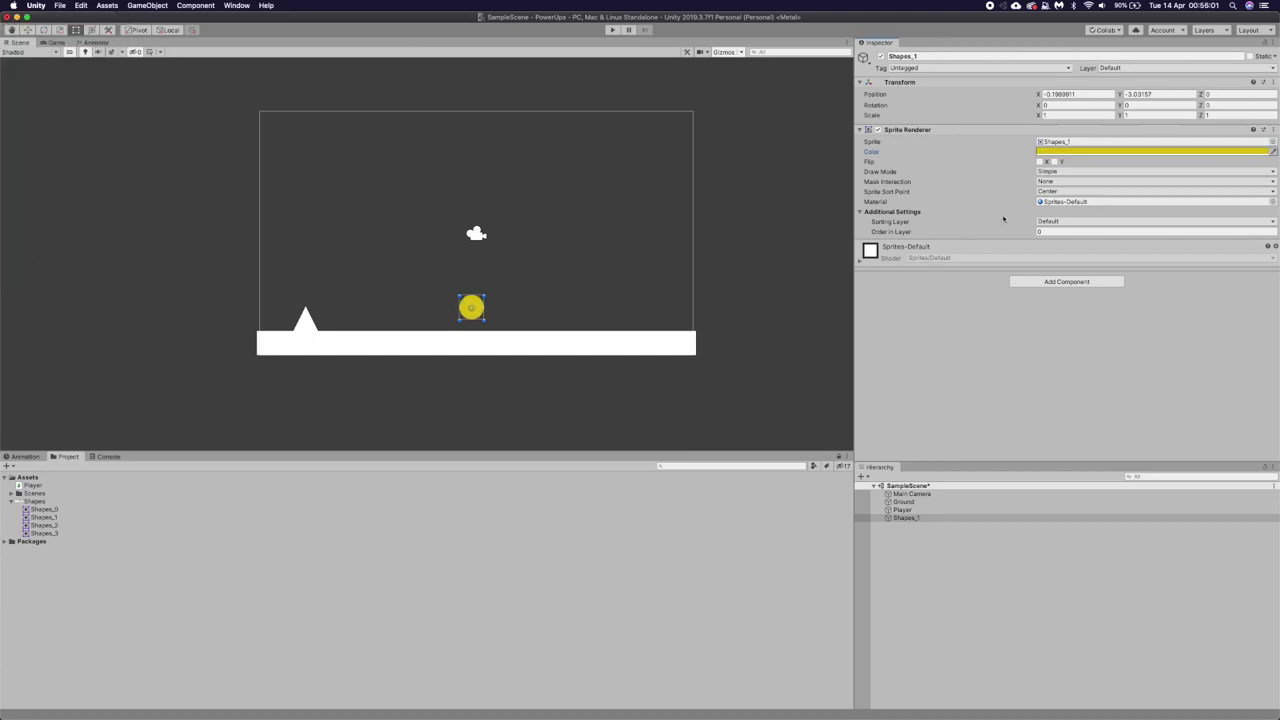
# Position the yellow circle at X 0, Y -3.5.
pyautogui.click(1088, 94)
pyautogui.write('0')
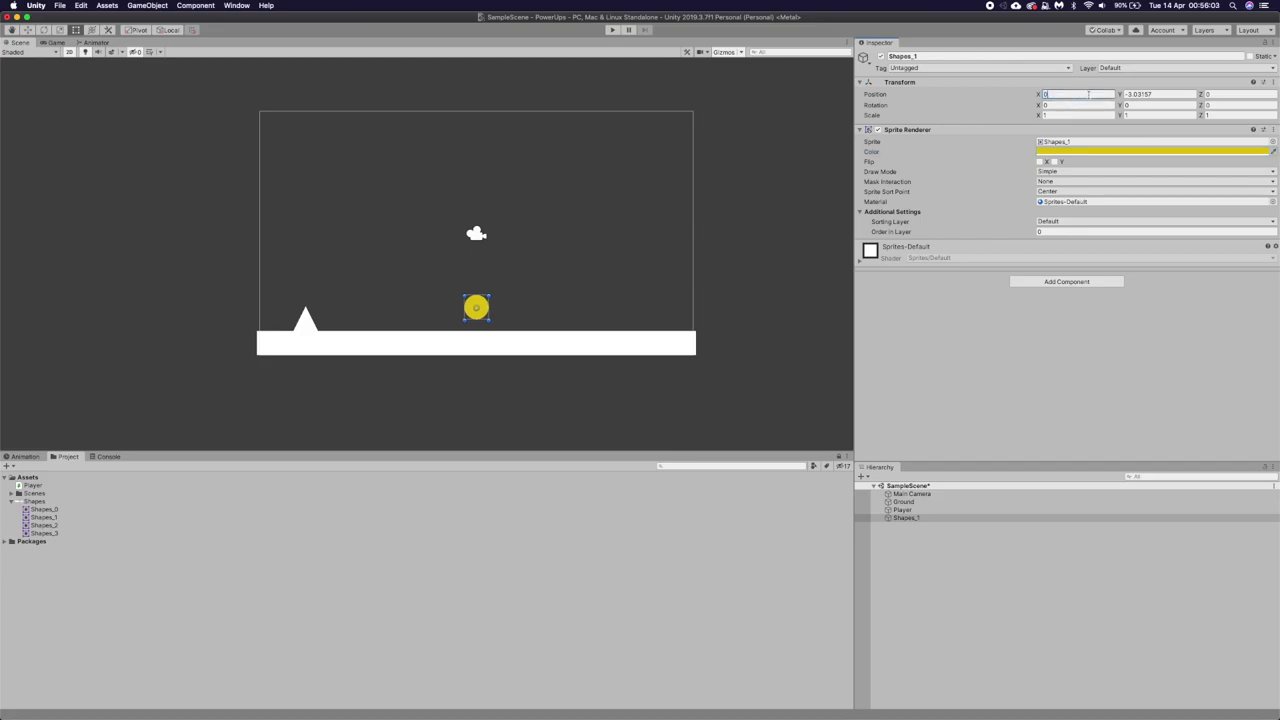
pyautogui.click(1171, 94)
pyautogui.write('-3.5')
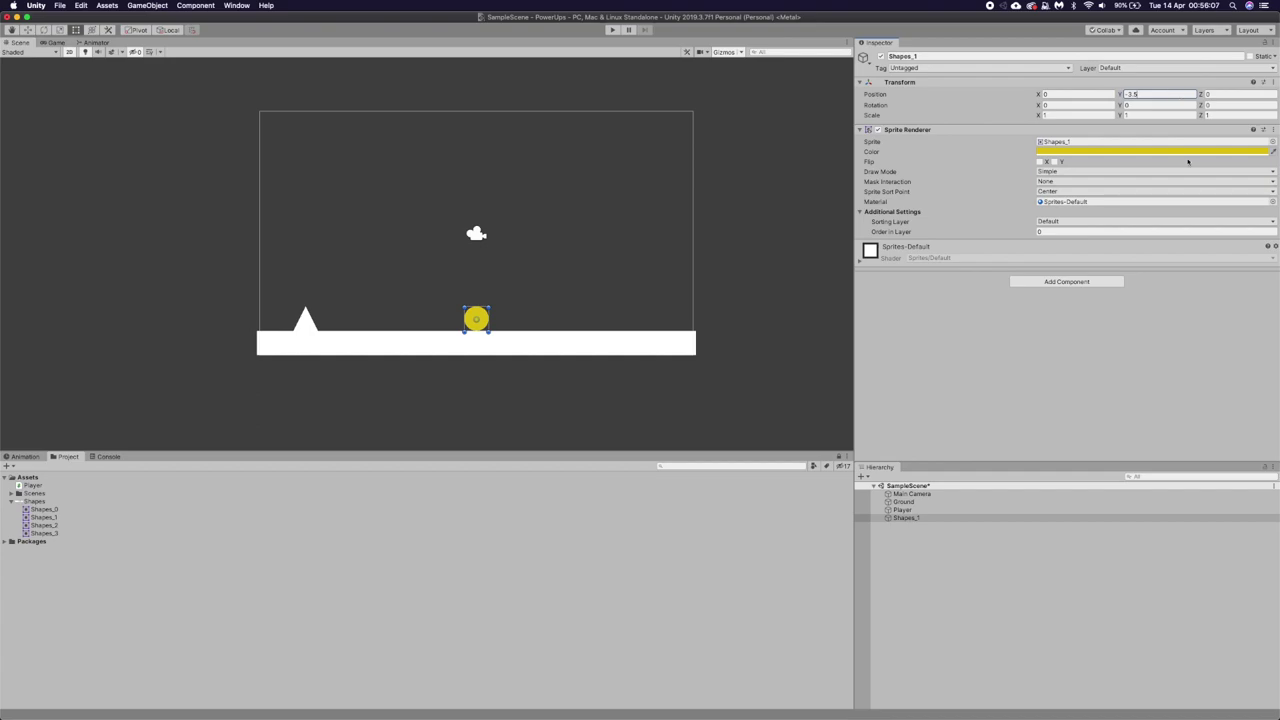
# Add a Circle Collider 2D to the yellow circle via the 'ci' search and make it a trigger.
pyautogui.click(1066, 281)
pyautogui.write('circ')
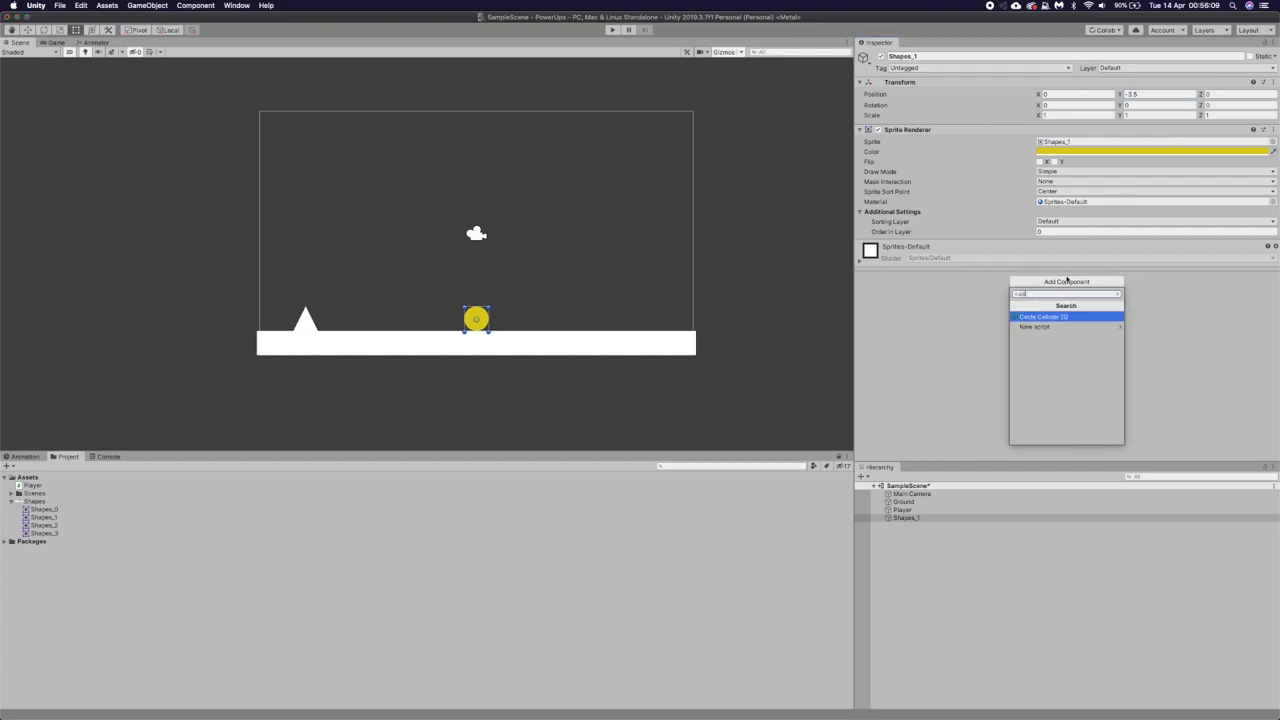
pyautogui.press('Return')
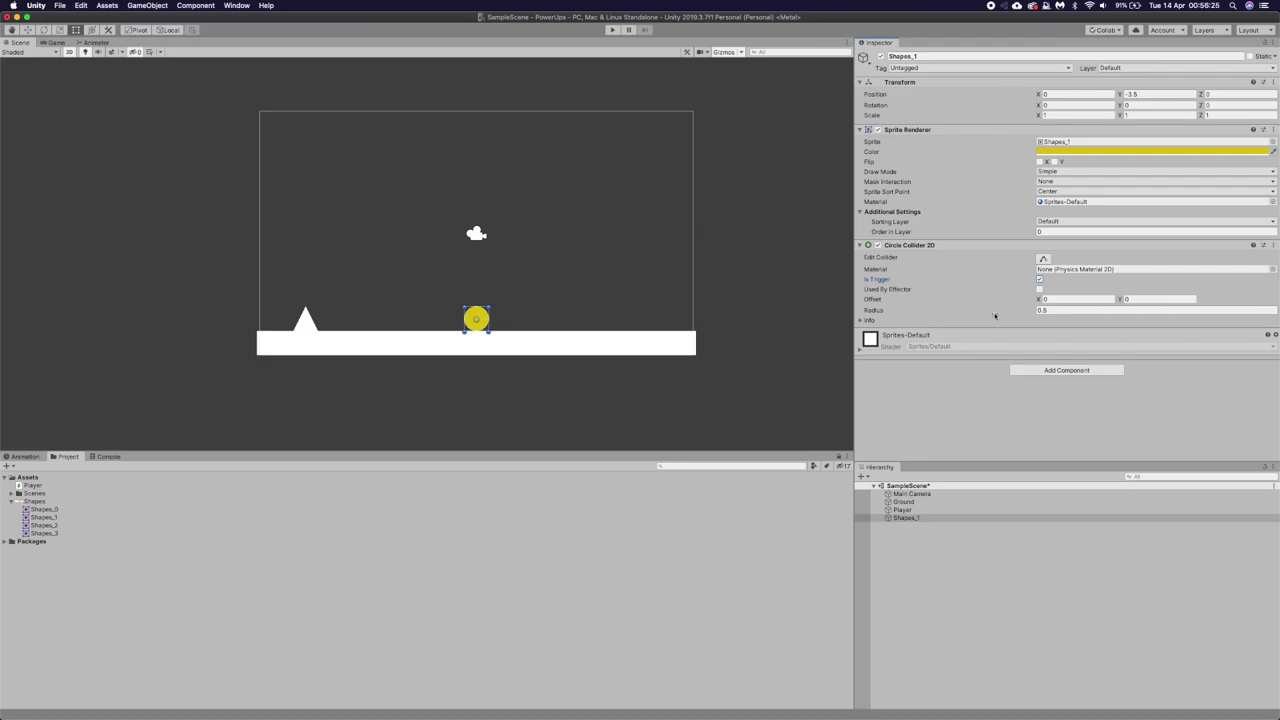
pyautogui.moveTo(968, 290)
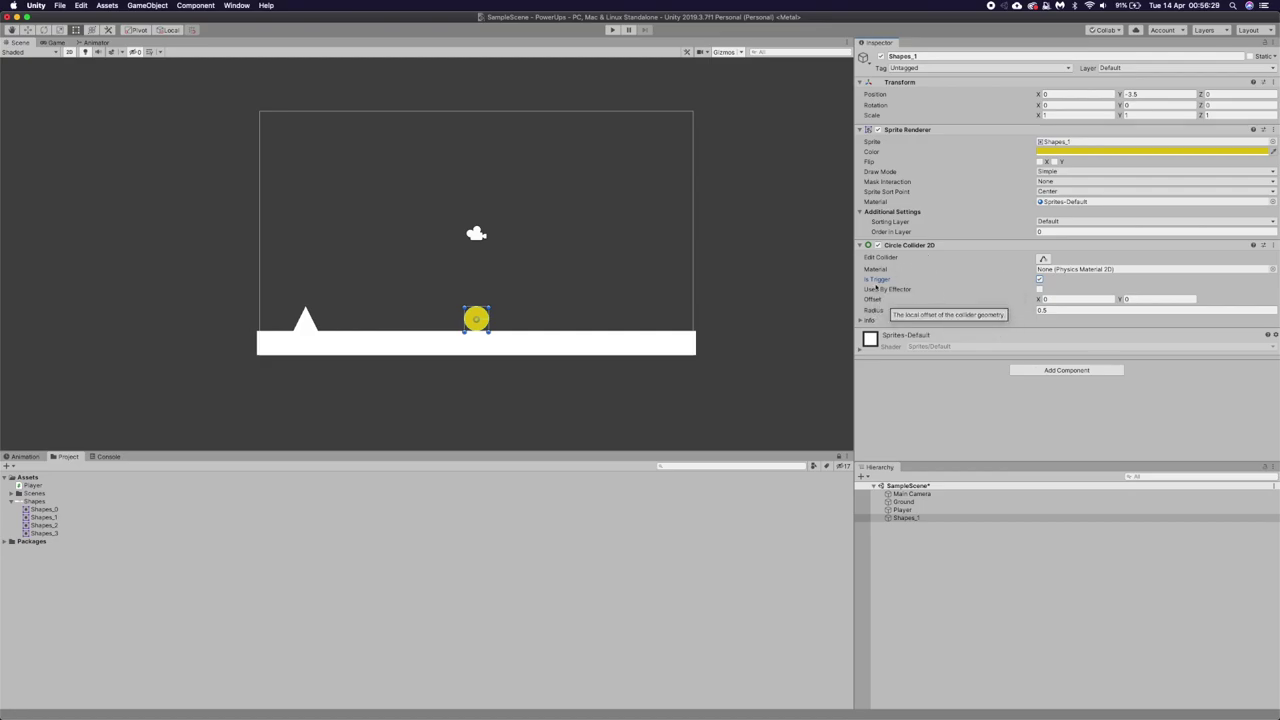
# Rename the Shapes_1 circle to 'Speed Powerup'.
pyautogui.click(908, 518)
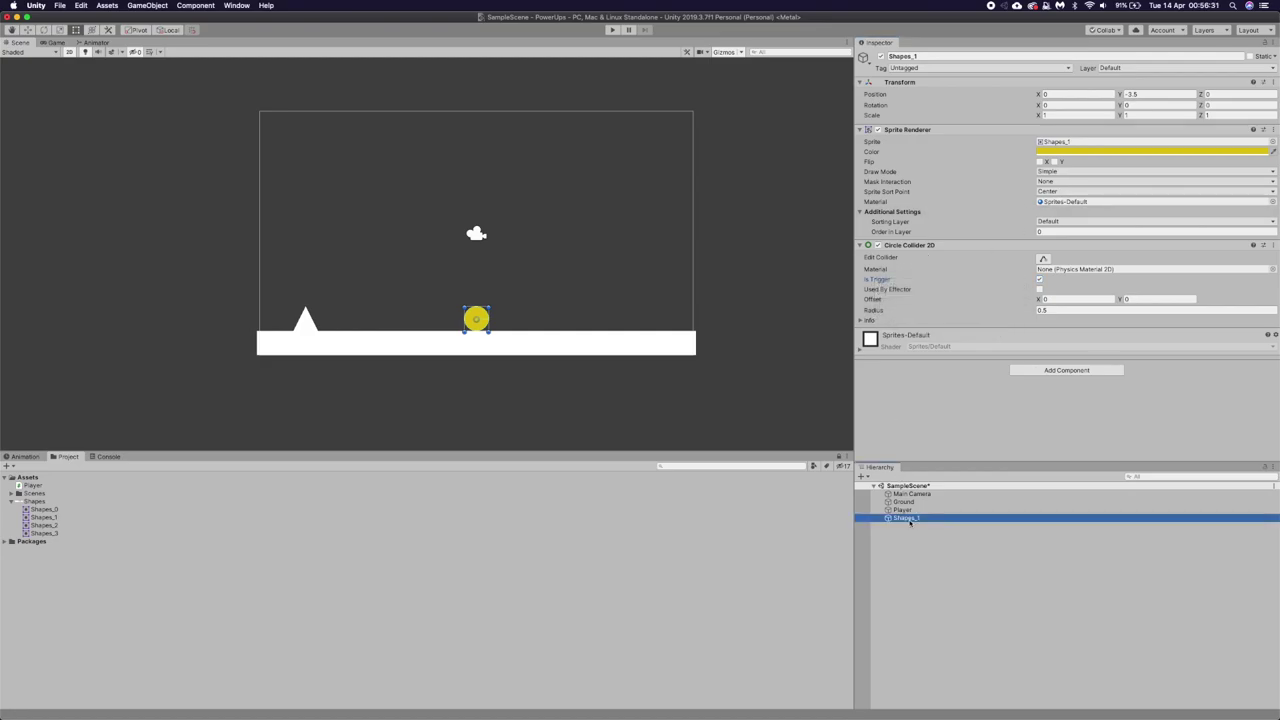
pyautogui.press('Return')
pyautogui.write('Speed P')
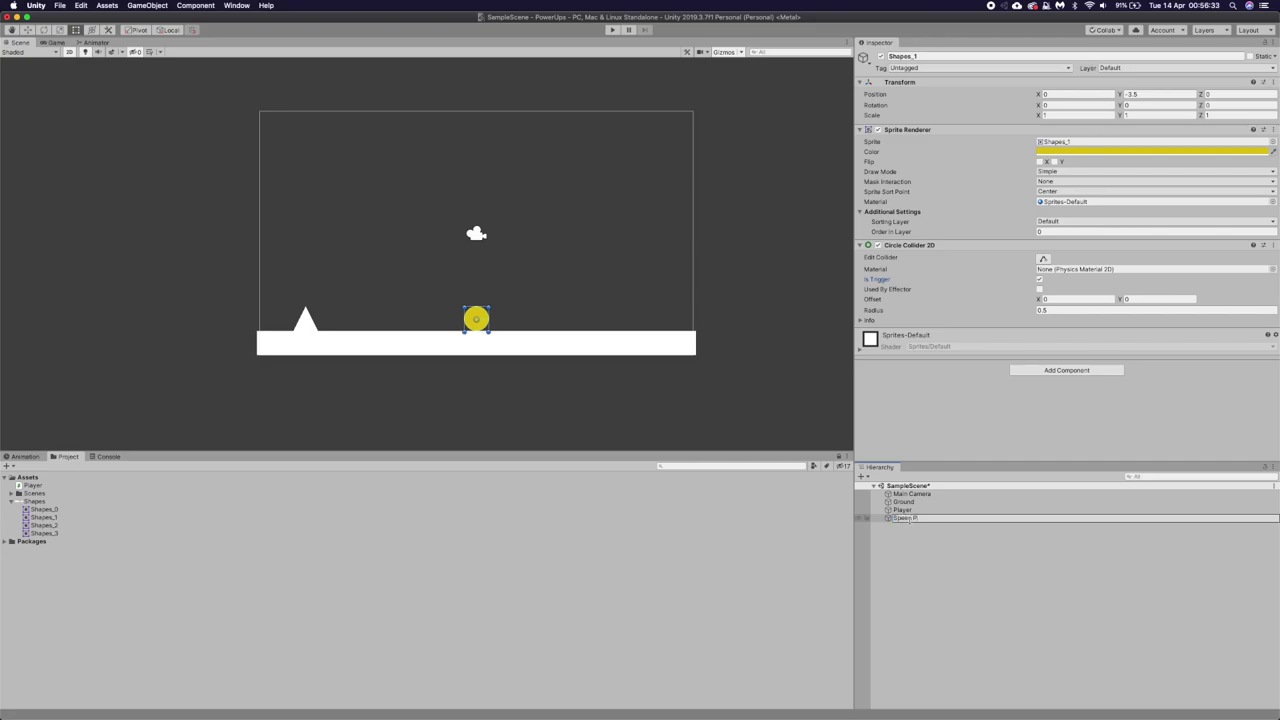
pyautogui.write('owerup')
pyautogui.press('Return')
# Attach a new SpeedPowerup script and open it in Visual Studio for Mac.
pyautogui.click(1035, 371)
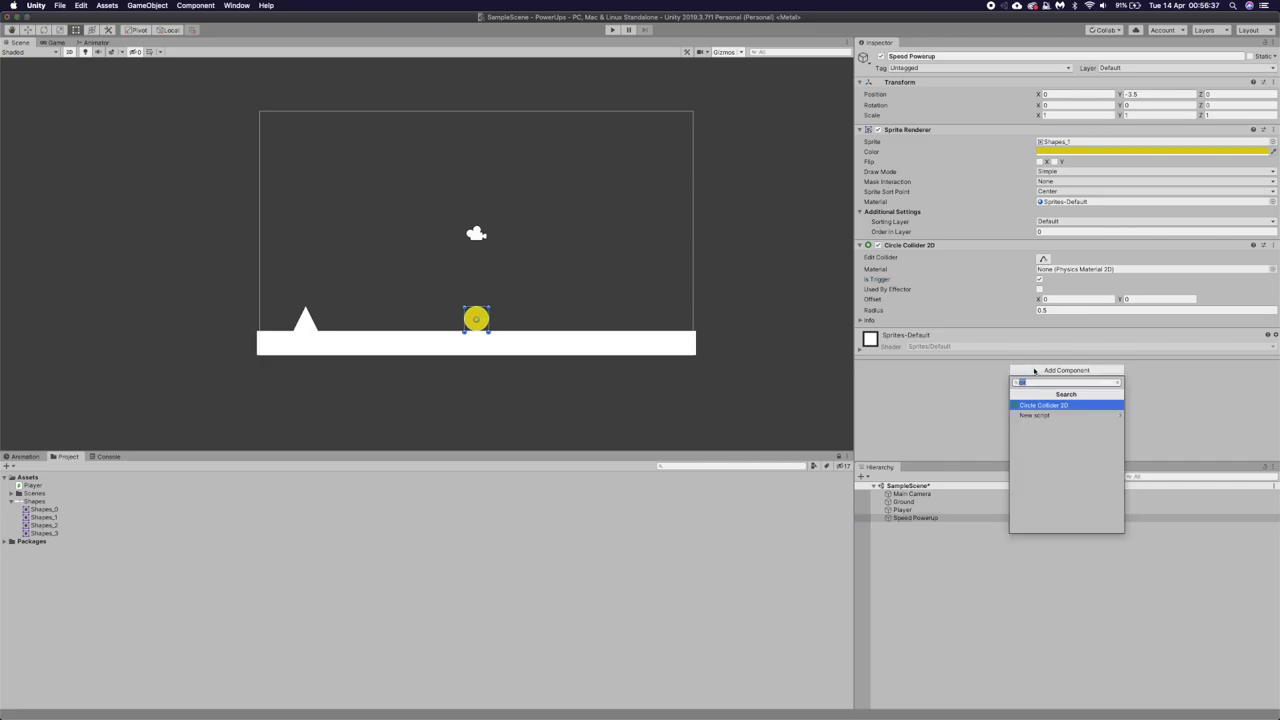
pyautogui.write('SpeedPowerup')
pyautogui.press('Return')
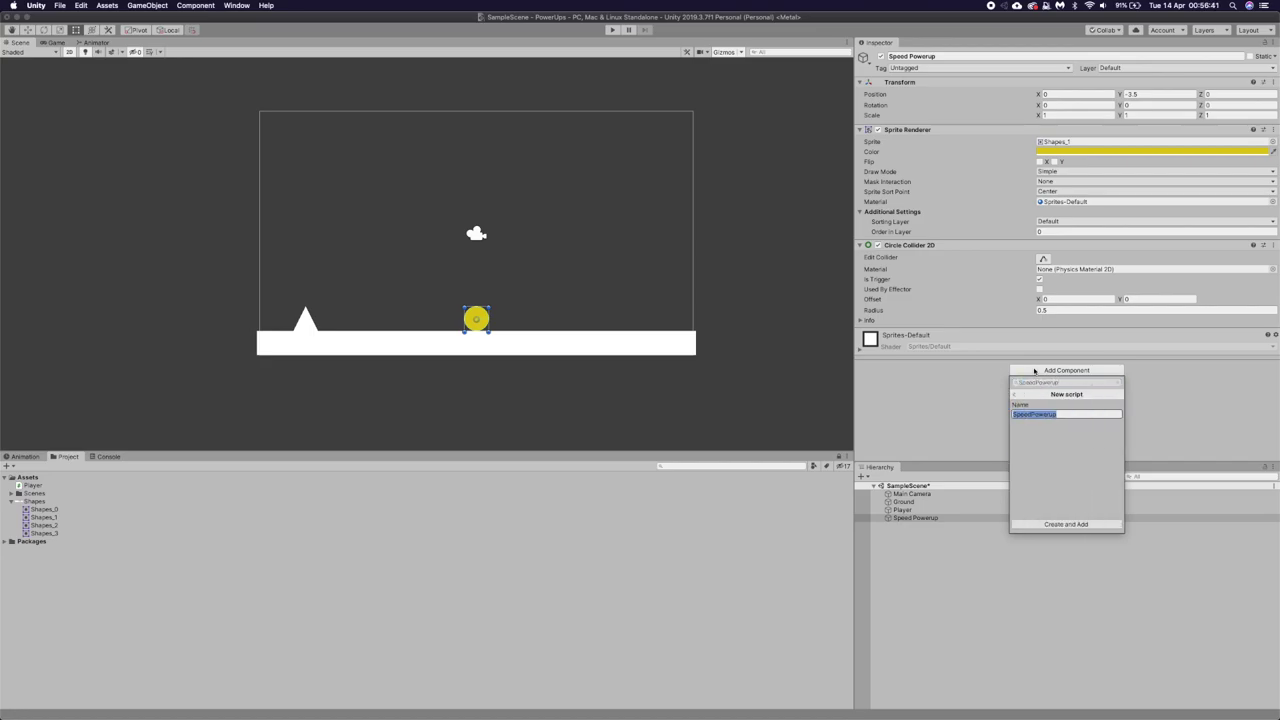
pyautogui.click(1068, 527)
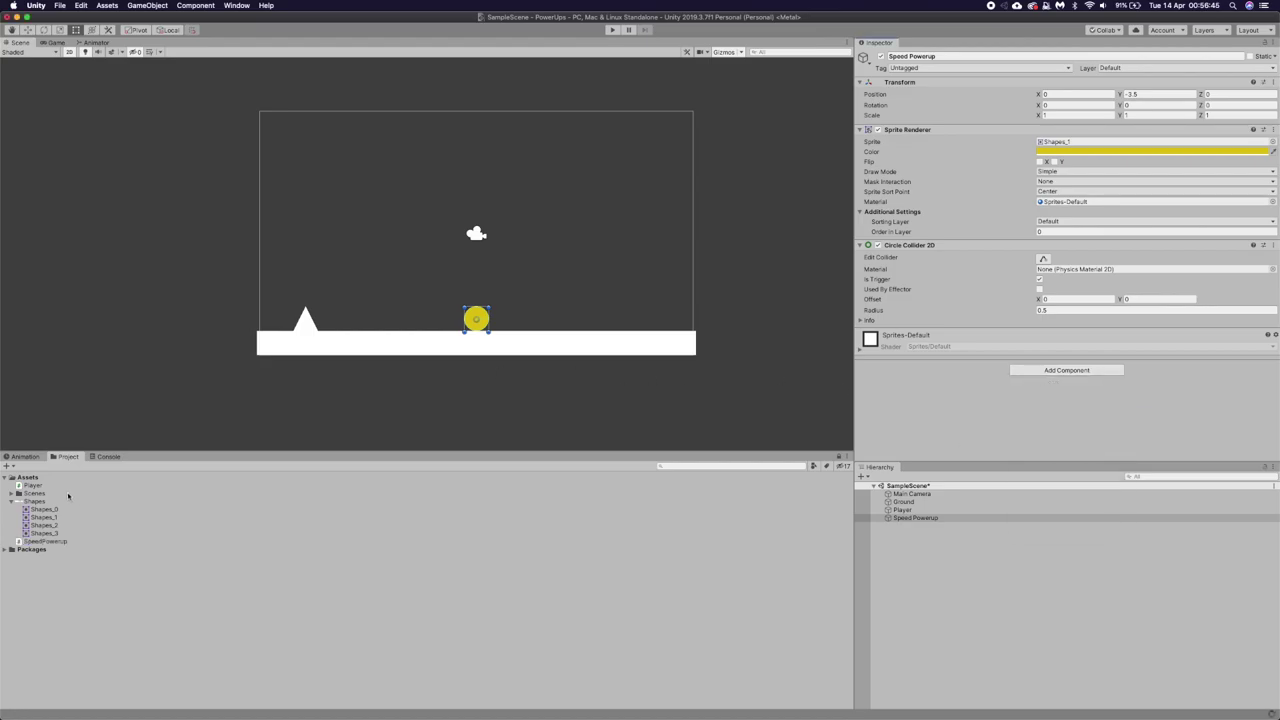
pyautogui.doubleClick(45, 541)
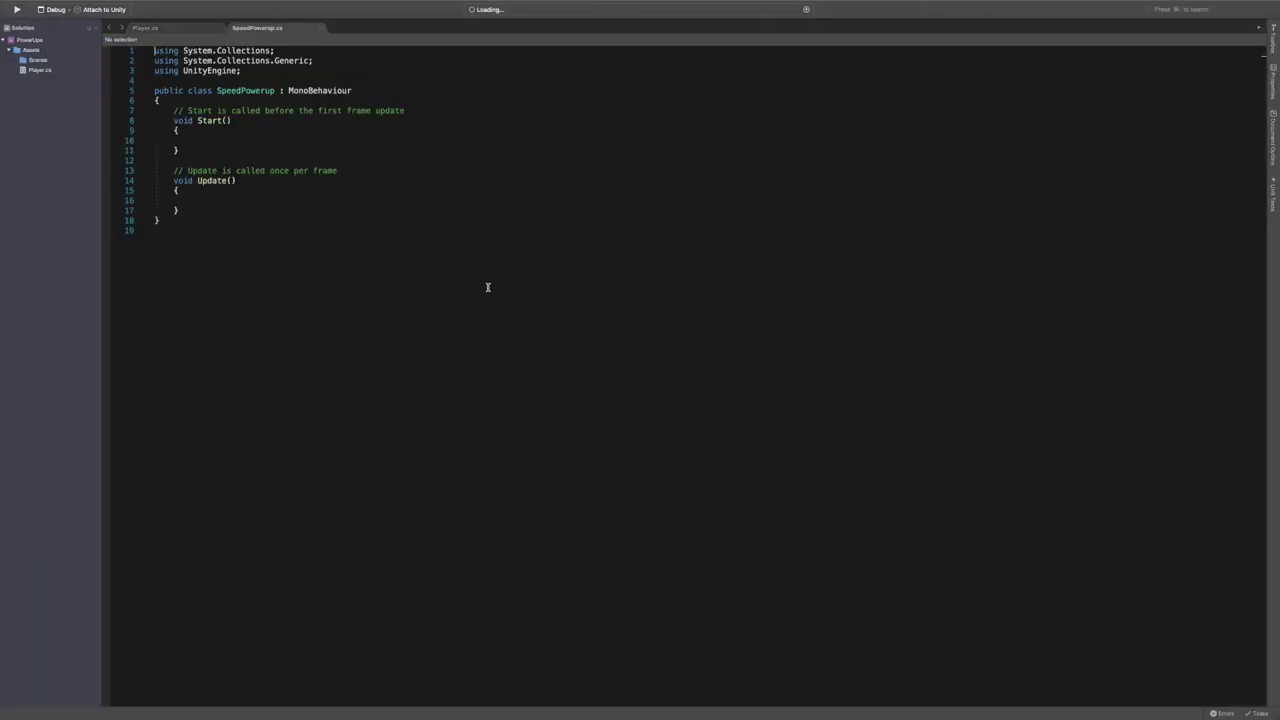
# Delete the default Start/Update methods and System.Collections usings, leaving only using UnityEngine.
pyautogui.moveTo(194, 211); pyautogui.dragTo(172, 112)
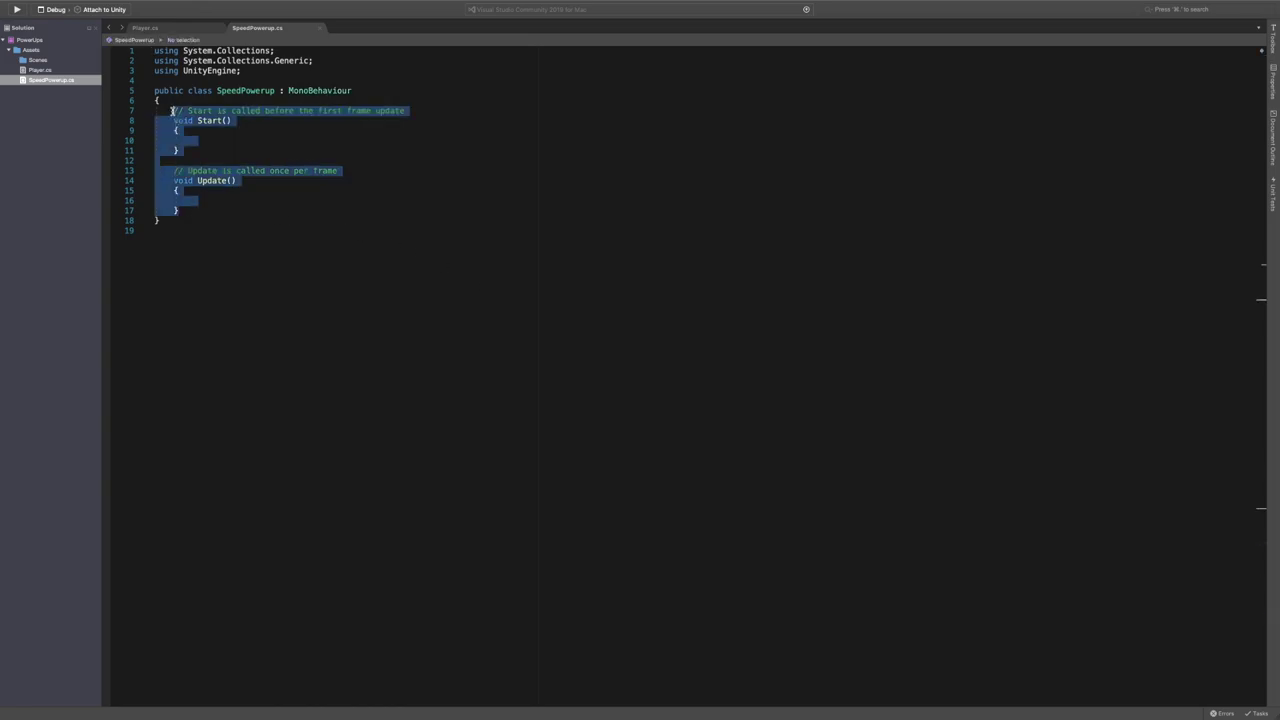
pyautogui.press('BackSpace')
pyautogui.click(155, 100)
pyautogui.press('BackSpace')
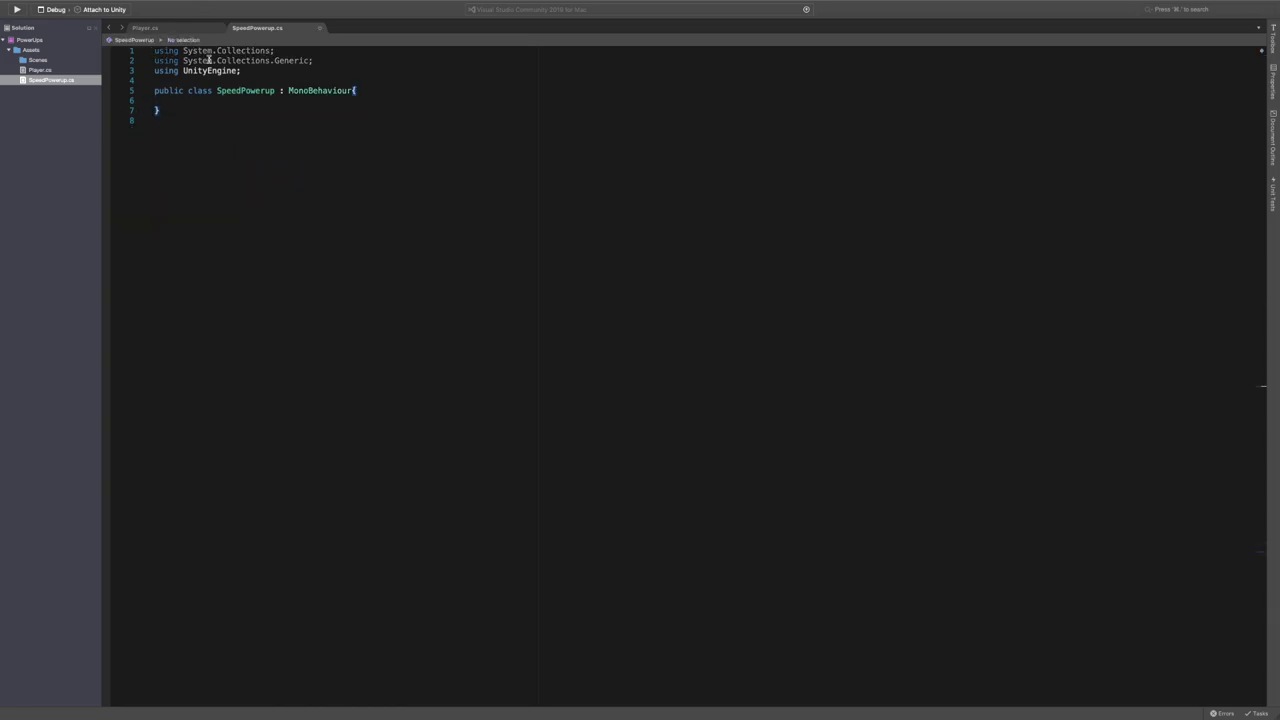
pyautogui.moveTo(313, 60); pyautogui.dragTo(154, 50)
pyautogui.press('BackSpace')
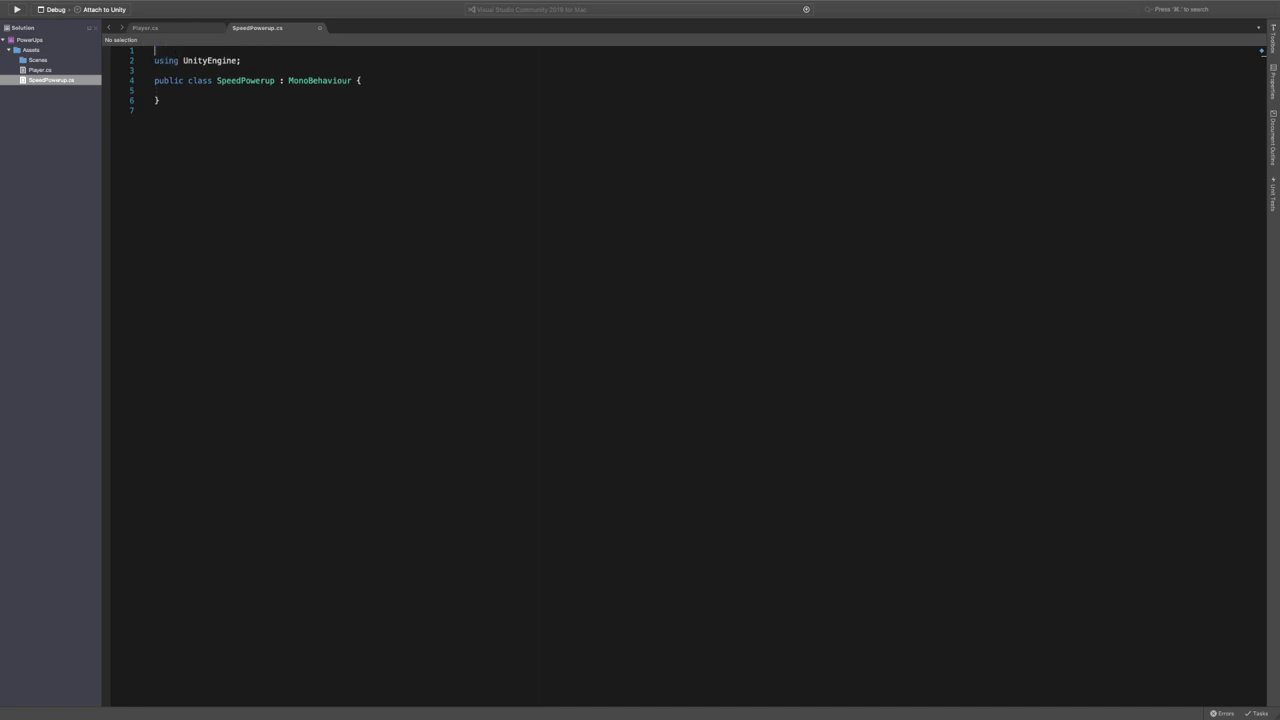
pyautogui.press('Delete')
pyautogui.click(260, 81)
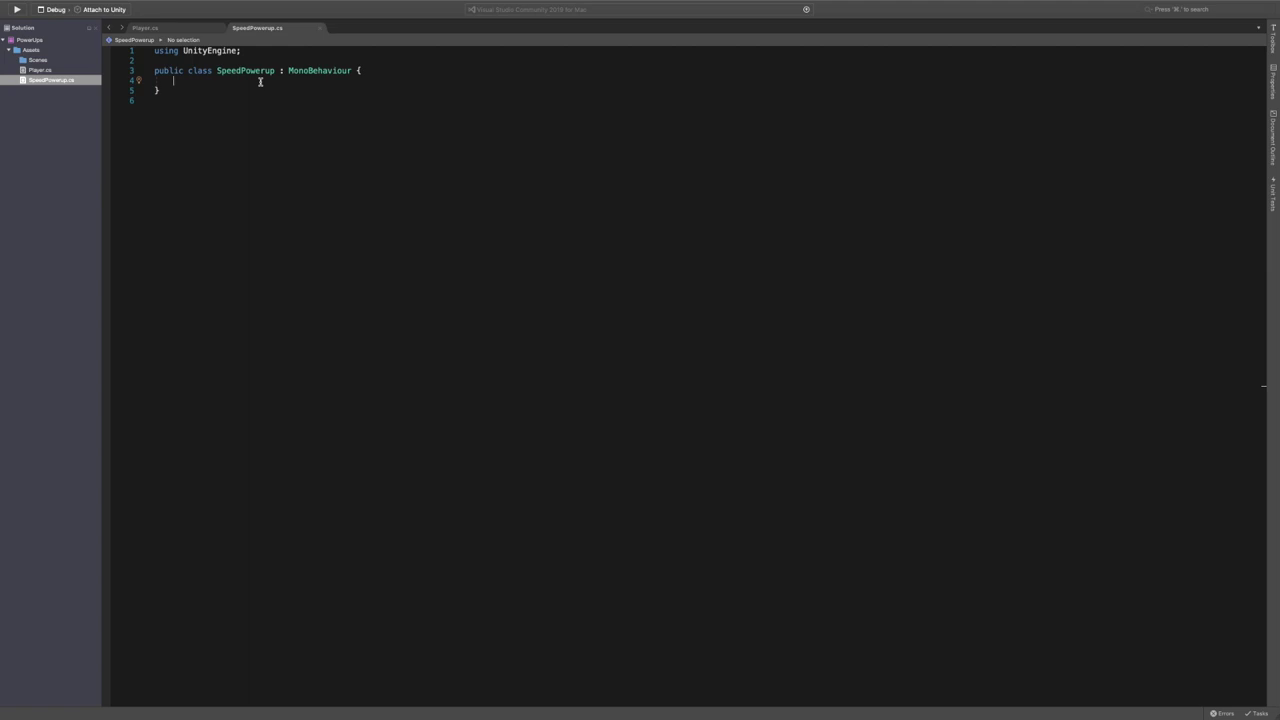
# Declare 'public float increase = 5f;' in SpeedPowerup with blank lines below it.
pyautogui.write('public float increase =')
pyautogui.write('4')
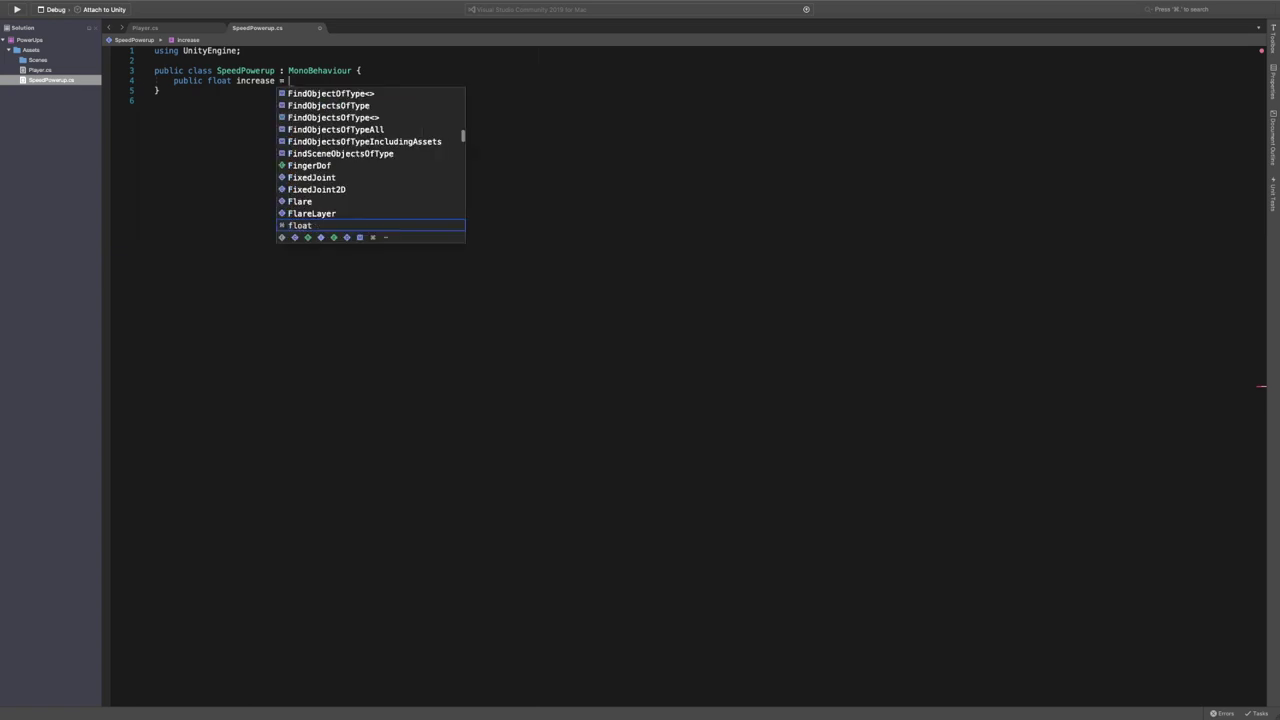
pyautogui.write('f;')
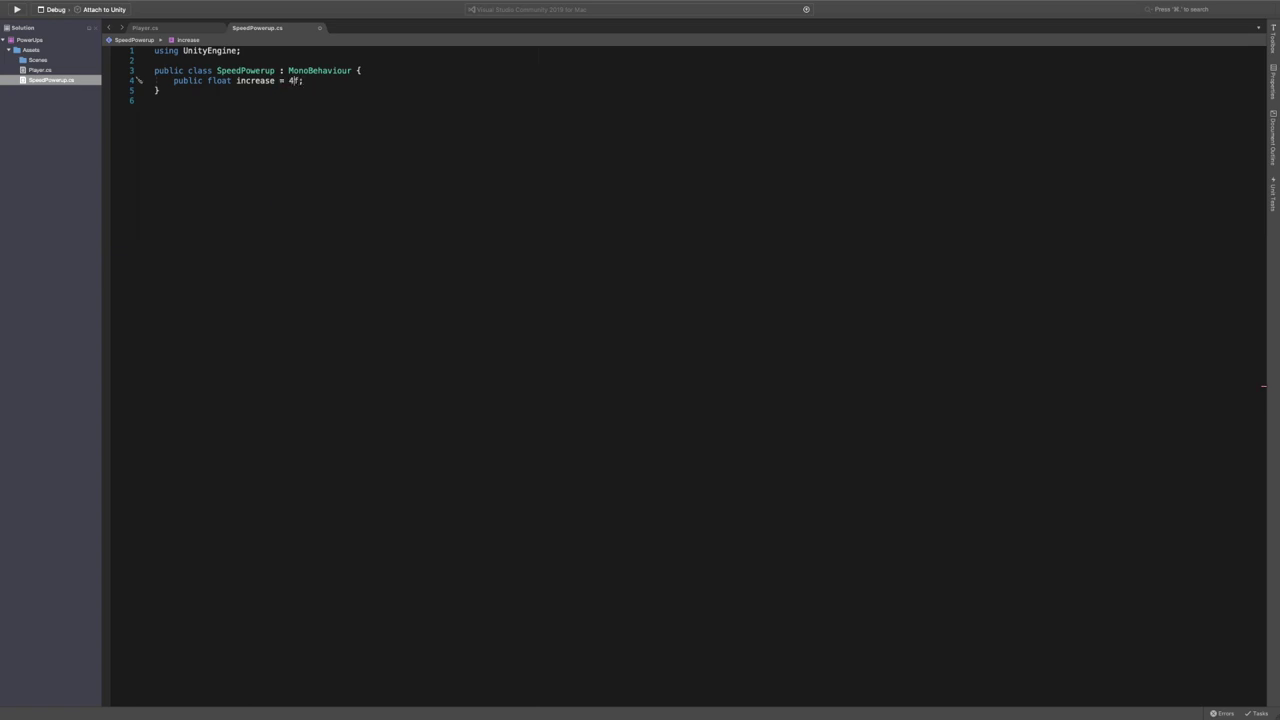
pyautogui.click(292, 80)
pyautogui.press('BackSpace')
pyautogui.write('5')
pyautogui.press('Return')
pyautogui.press('Return')
# Add an OnTriggerEnter2D method with an if block checking collision.tag for "Player".
pyautogui.write('ontrigger')
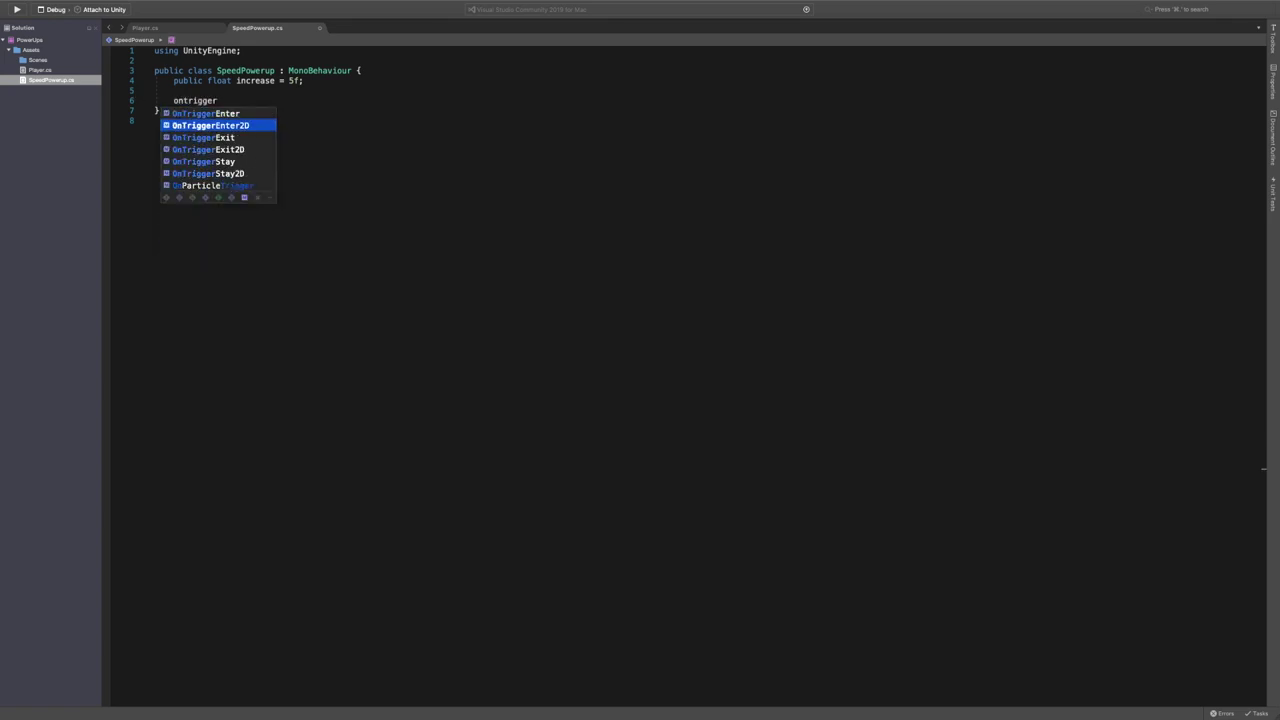
pyautogui.press('Return')
pyautogui.write('if (collision.')
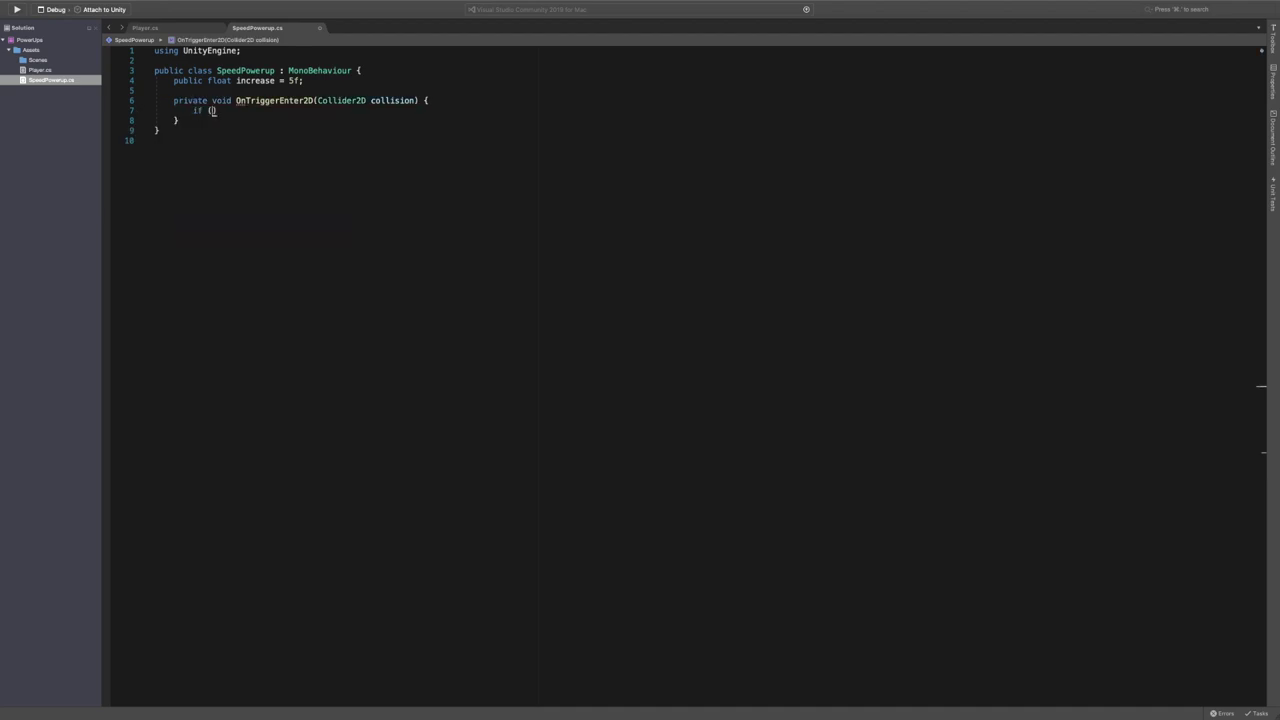
pyautogui.write('tag = ')
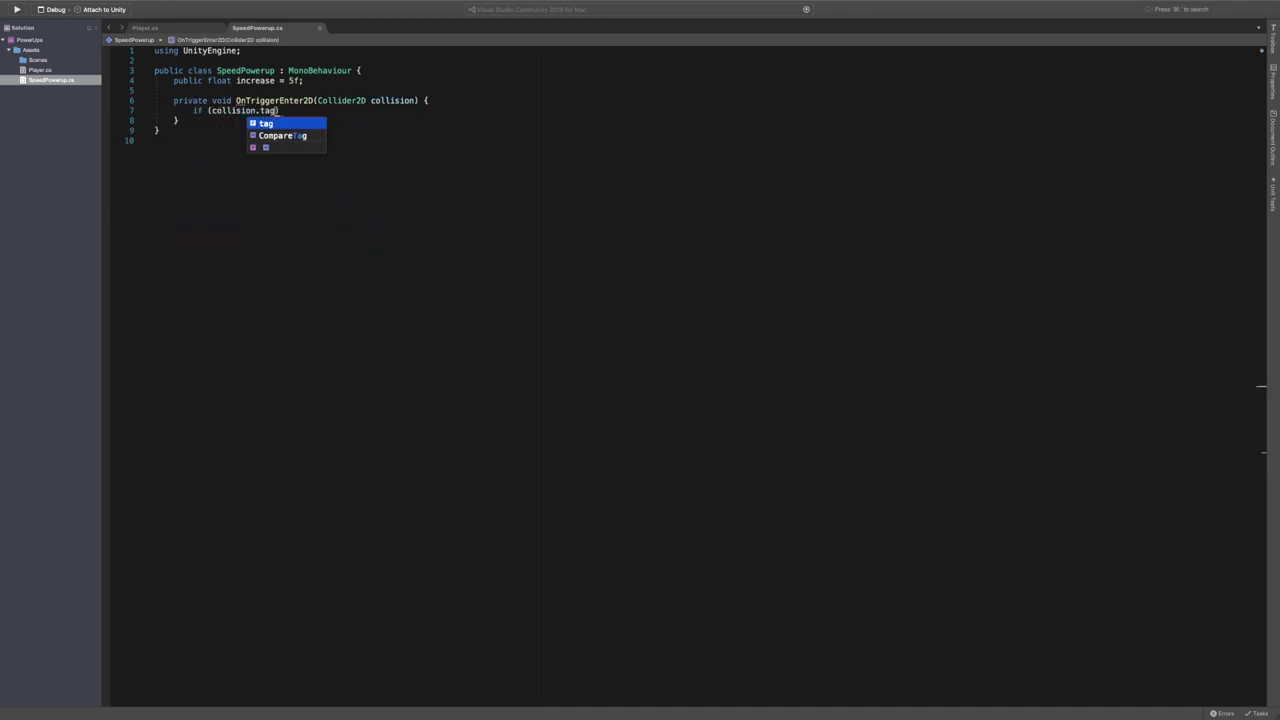
pyautogui.write(' "Player")')
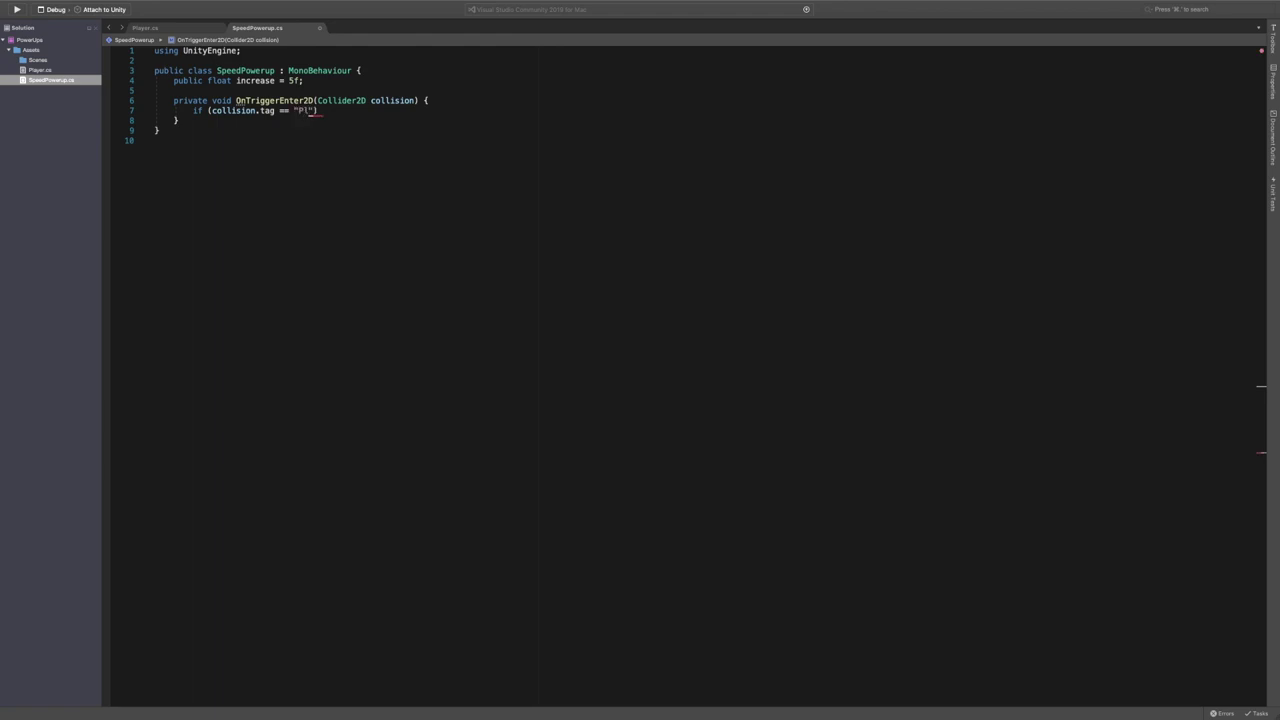
pyautogui.write(' {')
pyautogui.press('Return')
# Store the colliding object as 'GameObject player = collision.gameObject;'.
pyautogui.write('ame')
pyautogui.press('BackSpace')
pyautogui.press('BackSpace')
pyautogui.press('BackSpace')
pyautogui.write('Gam')
pyautogui.press('Return')
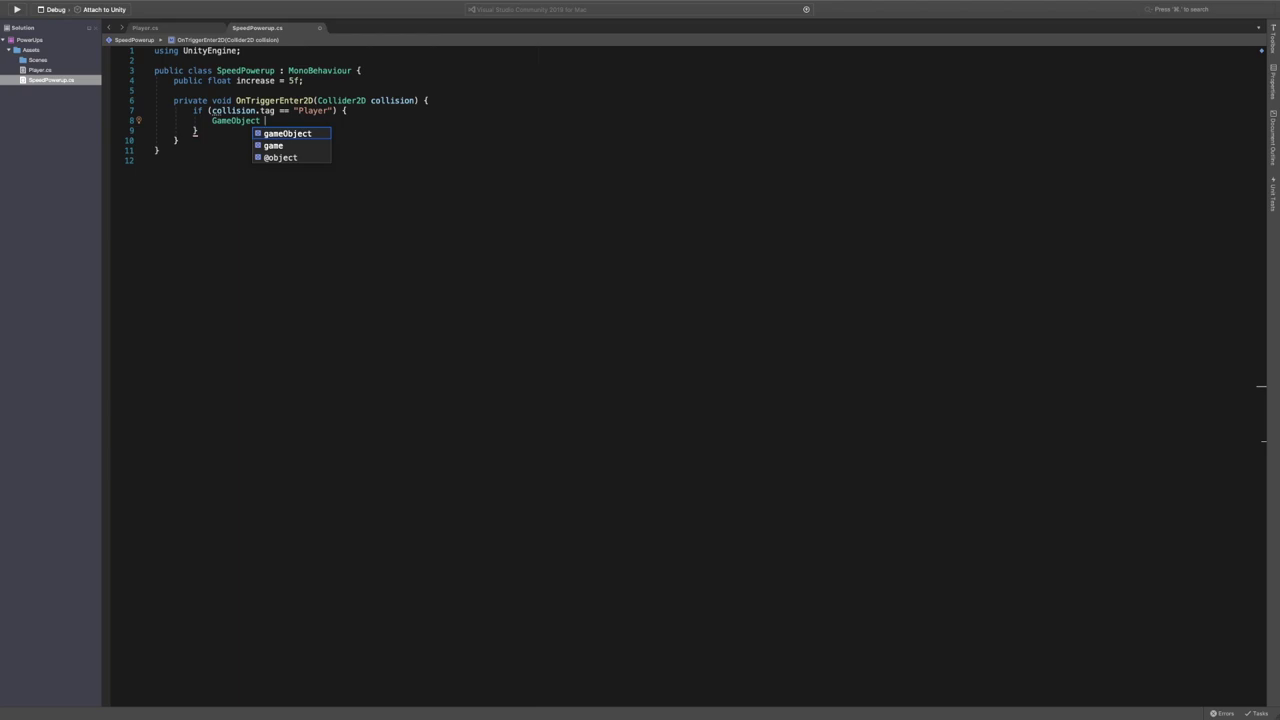
pyautogui.write('coll')
pyautogui.press('BackSpace')
pyautogui.press('BackSpace')
pyautogui.press('BackSpace')
pyautogui.press('BackSpace')
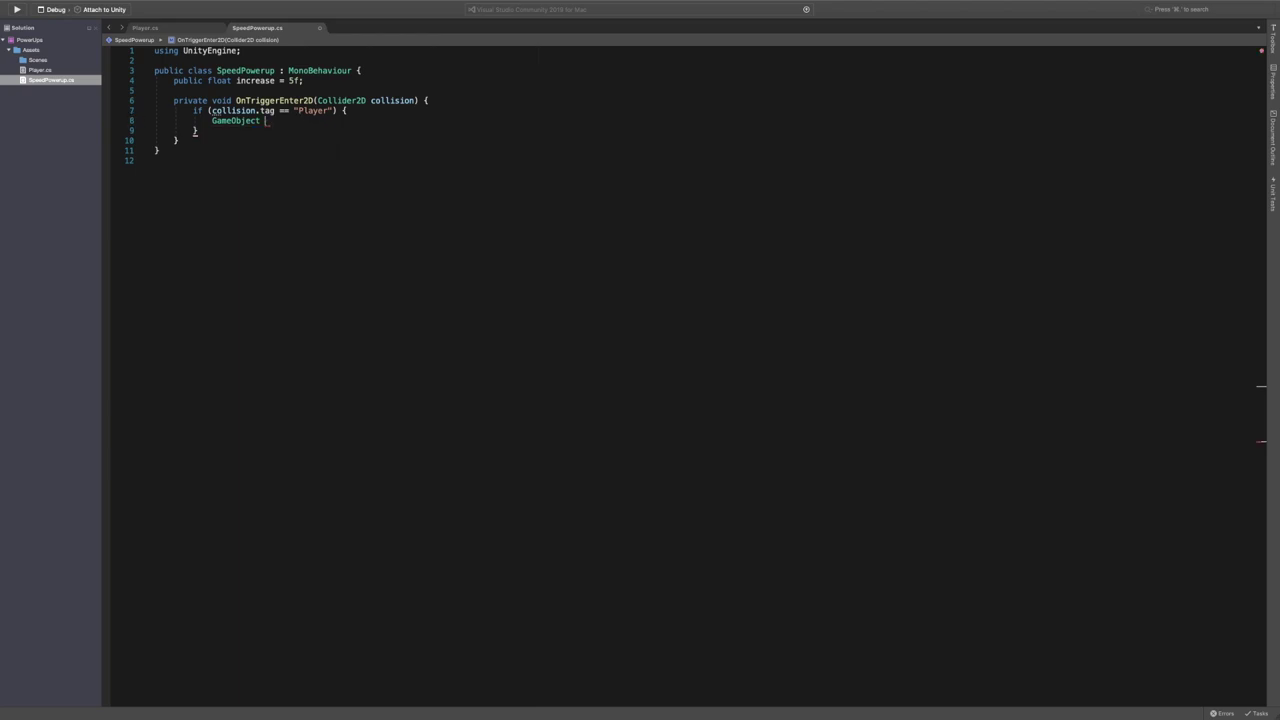
pyautogui.write('player = collision.gameObject')
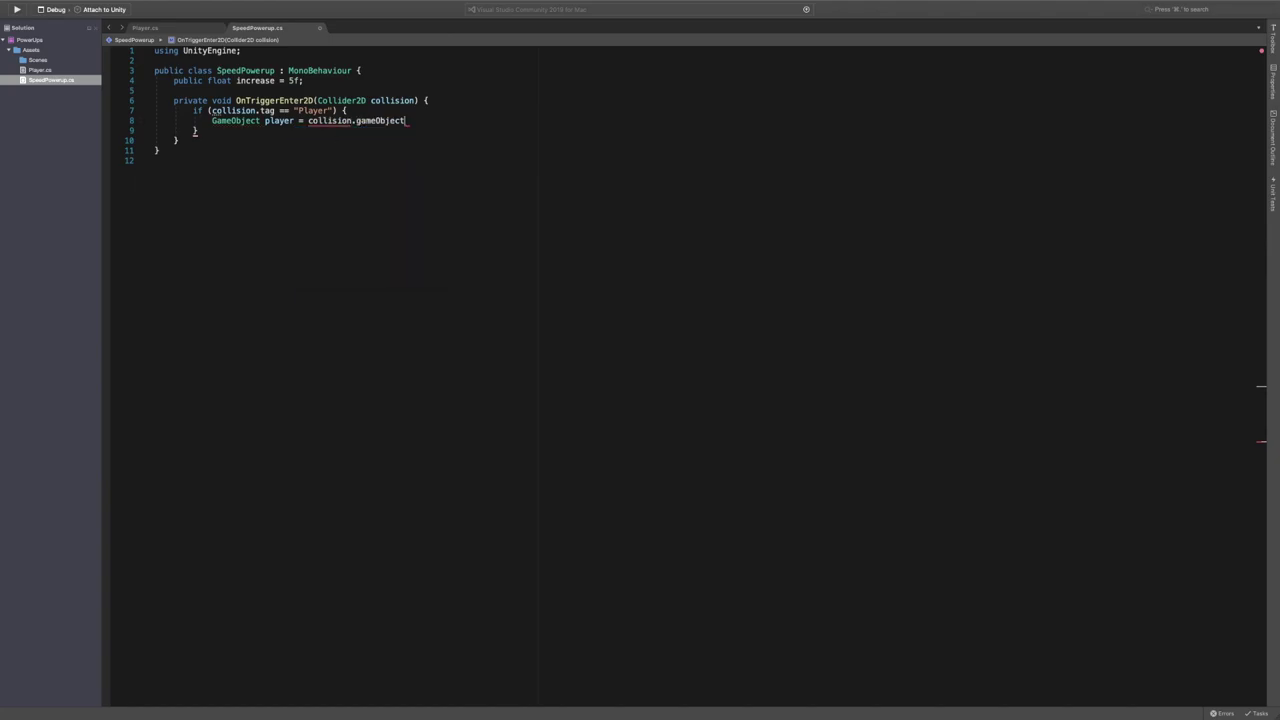
pyautogui.write(';')
pyautogui.press('Return')
# Get the Player script with 'Player playerScript = player.GetComponent<Player>();'.
pyautogui.write('Player ')
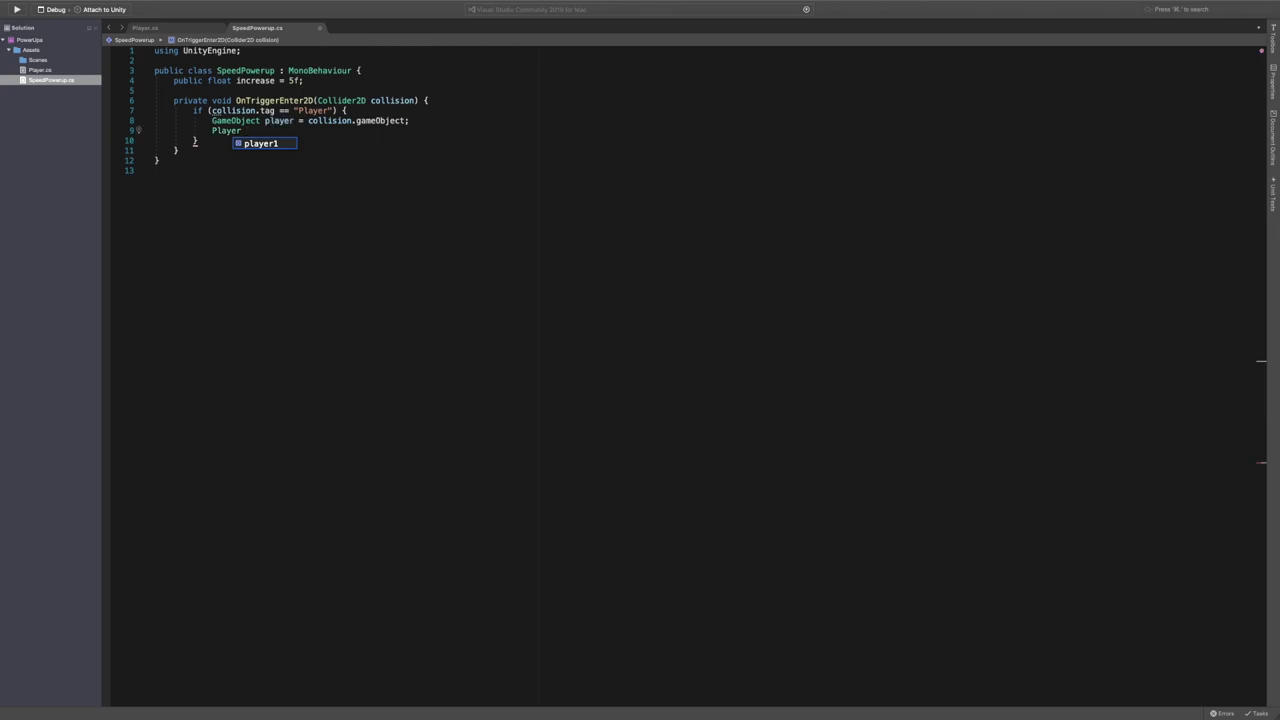
pyautogui.write('playerScript = ')
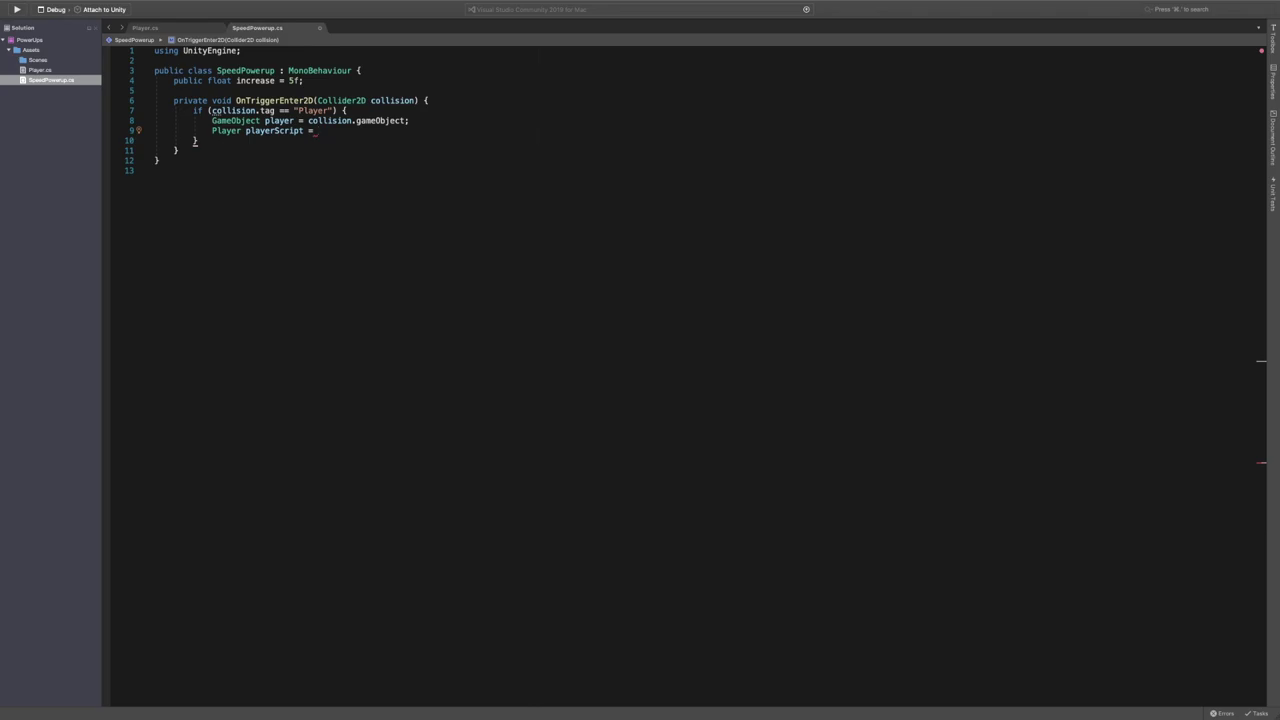
pyautogui.write('()')
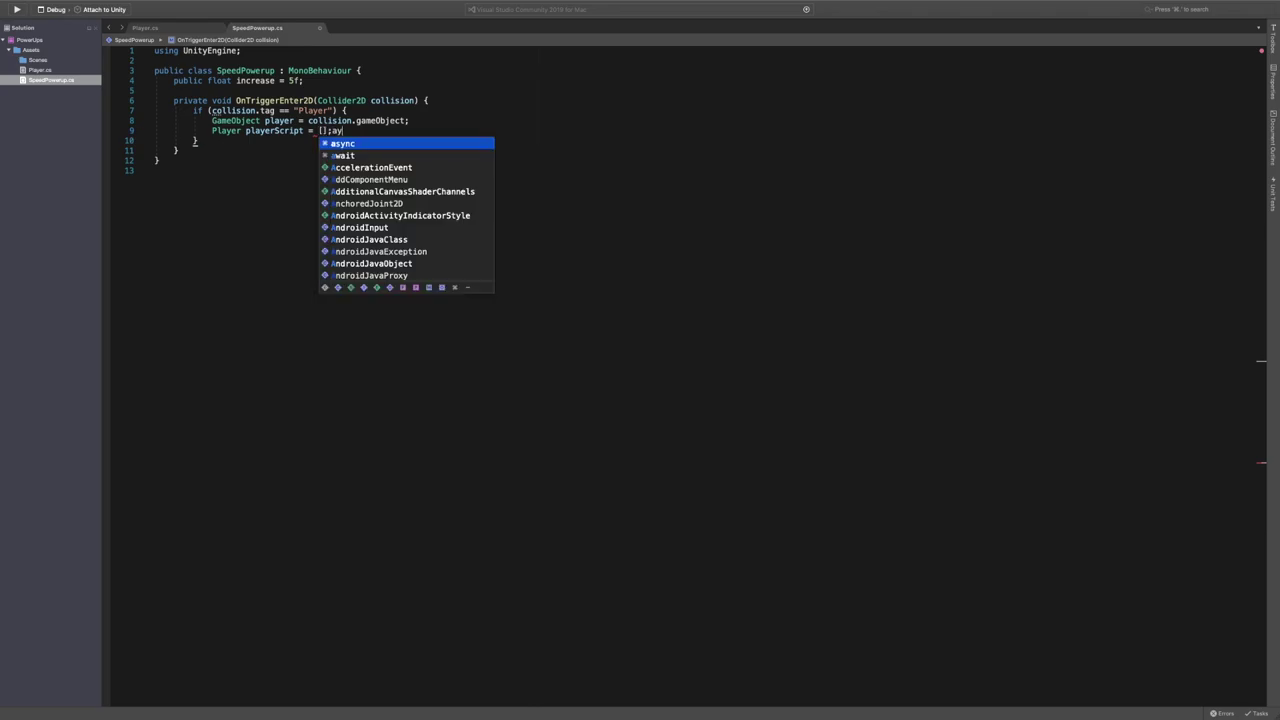
pyautogui.write(';ay')
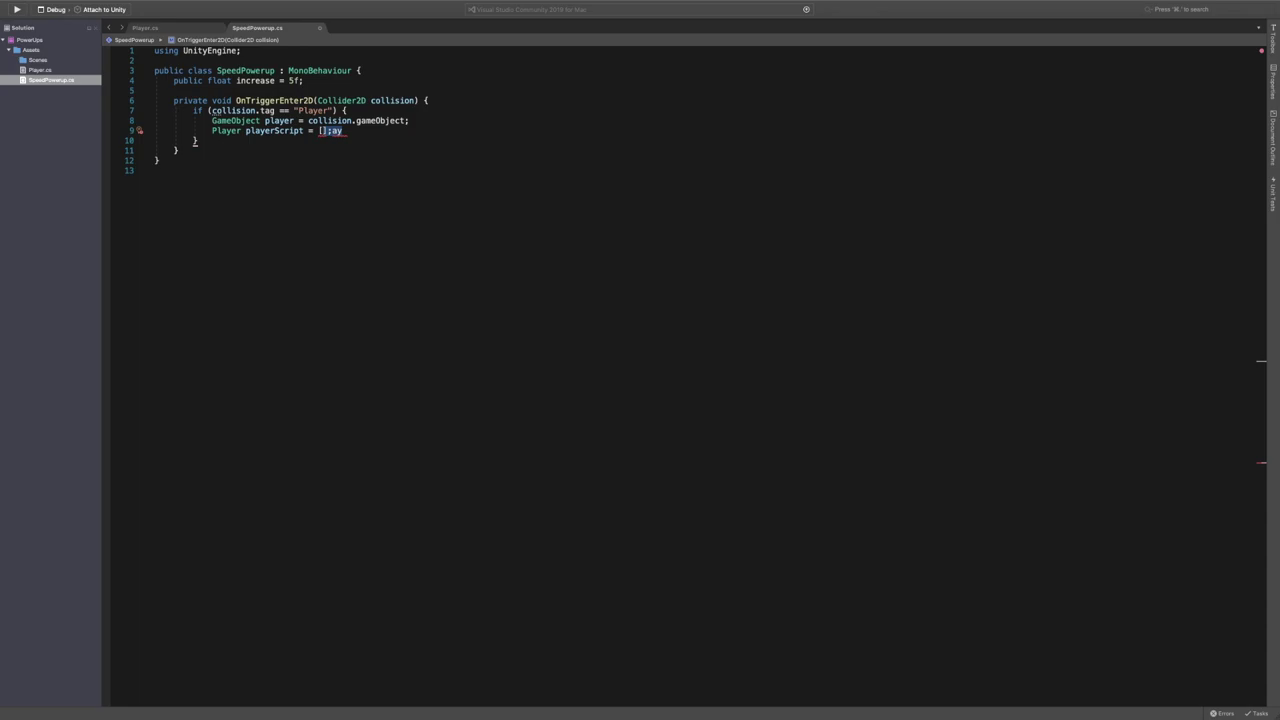
pyautogui.press('BackSpace')
pyautogui.write('player.g')
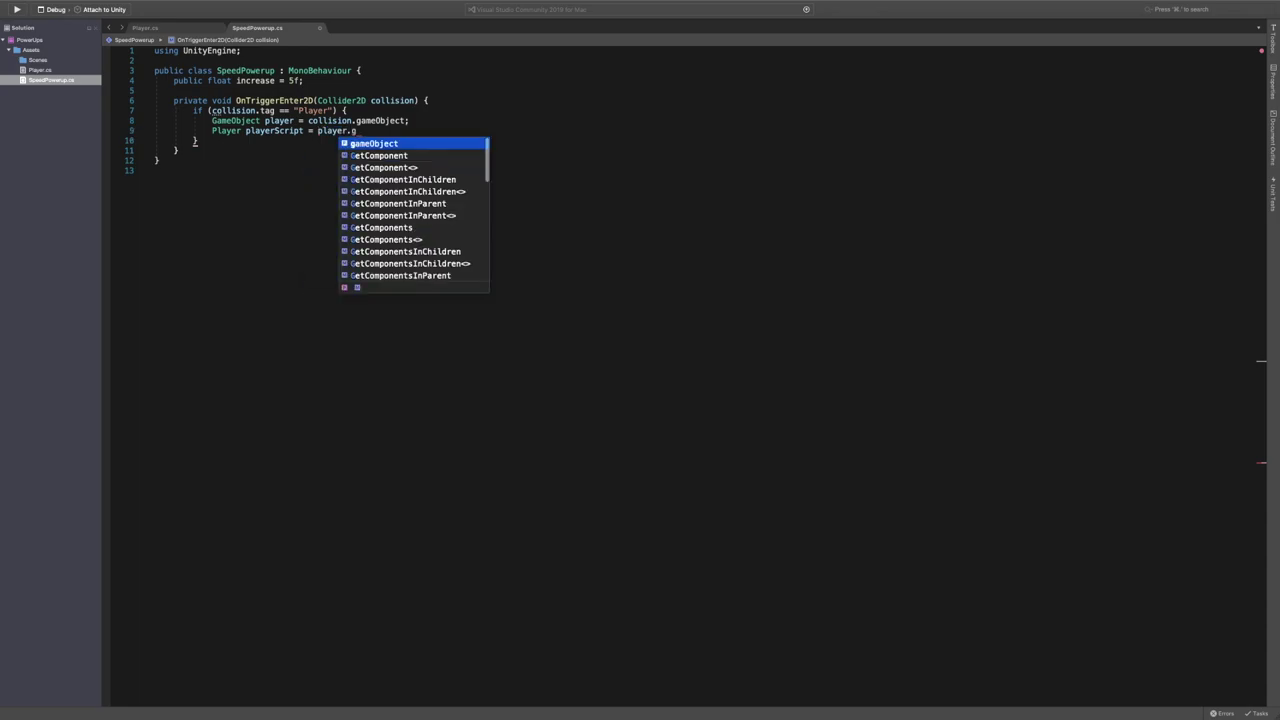
pyautogui.write('et')
pyautogui.press('Down')
pyautogui.press('Return')
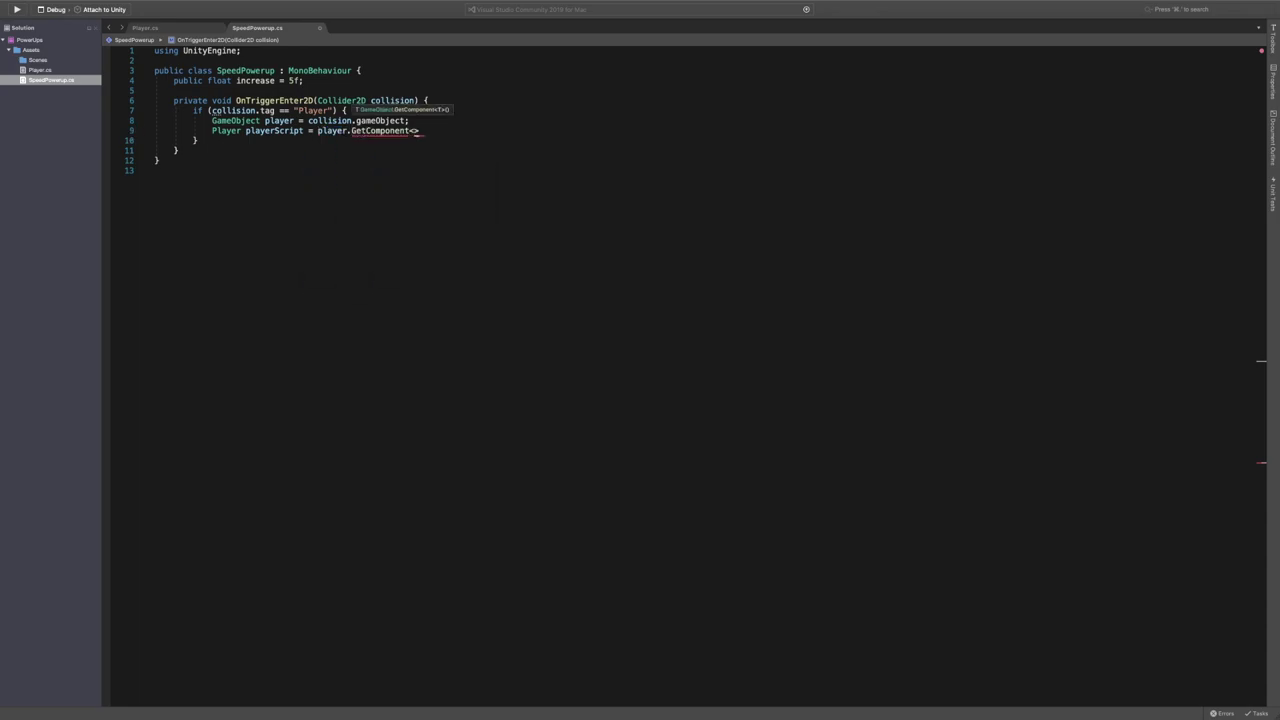
pyautogui.write('Play')
pyautogui.press('Return')
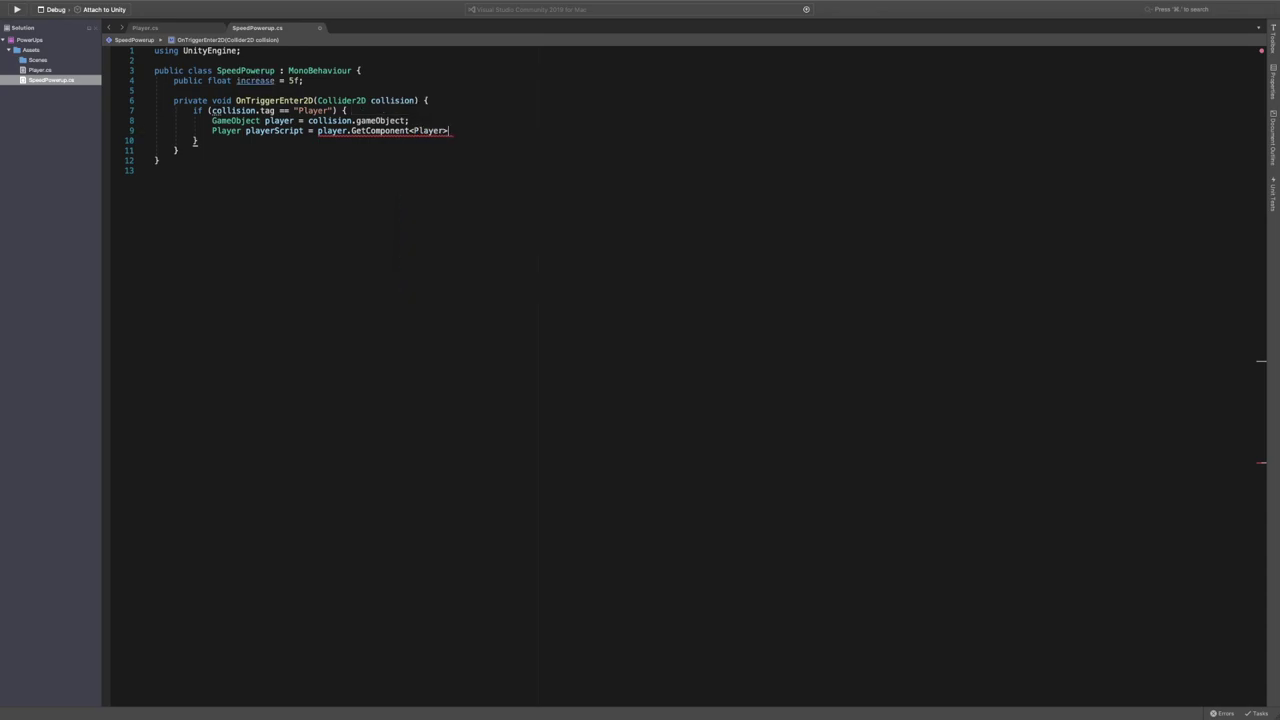
pyautogui.write('();')
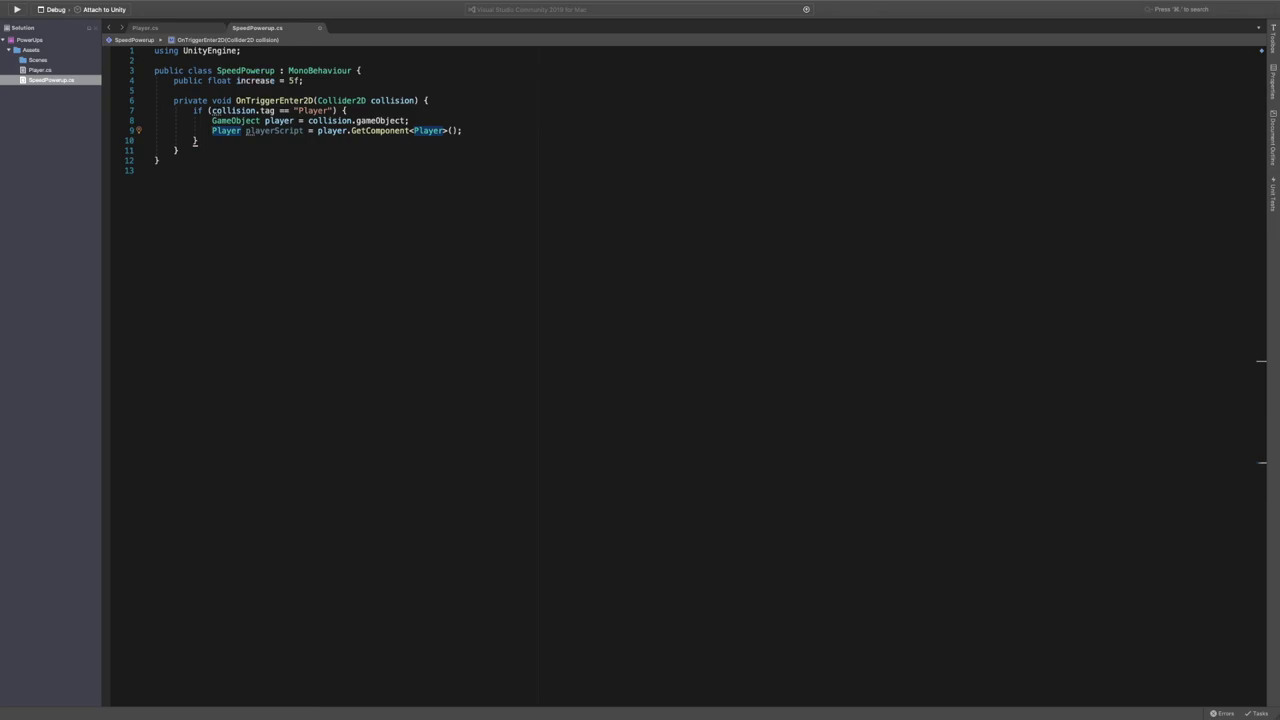
pyautogui.press('Return')
pyautogui.press('Return')
# Add 'playerScript.moveSpeed += increase;' inside an if (playerScript) check.
pyautogui.write('if (playerScript) {')
pyautogui.press('Return')
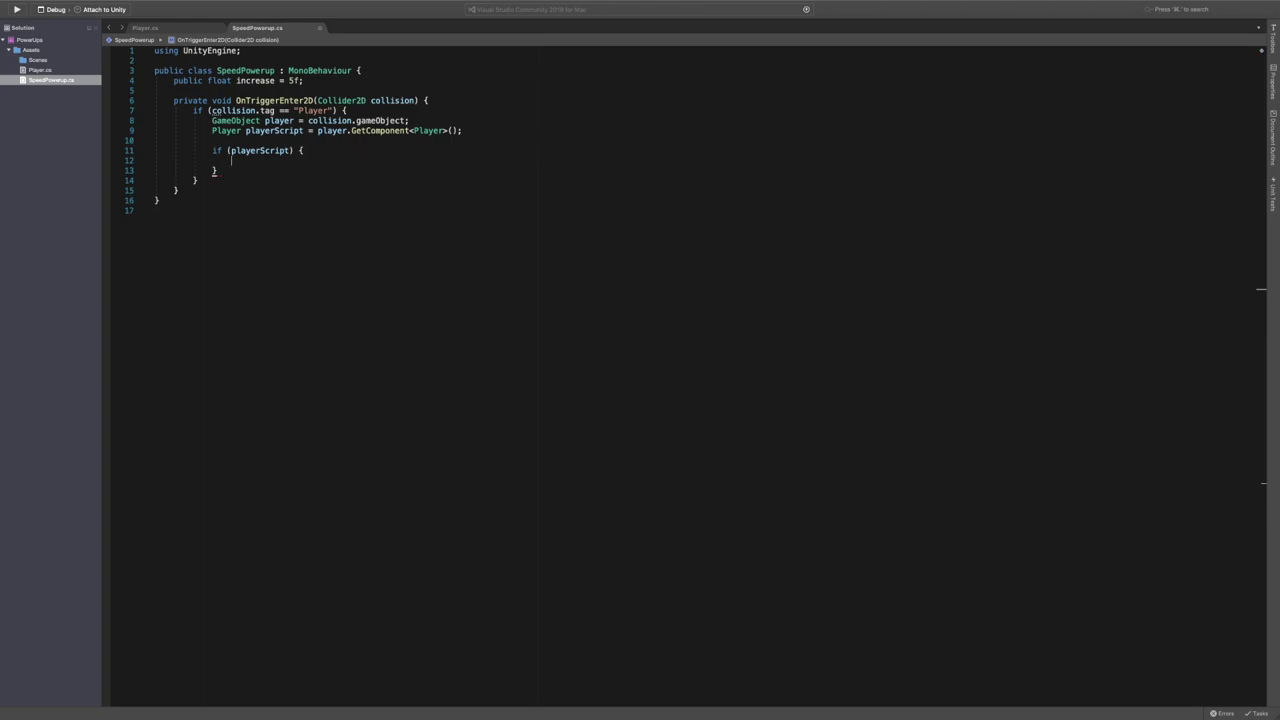
pyautogui.write('playerScript.moveSpeed += increase;')
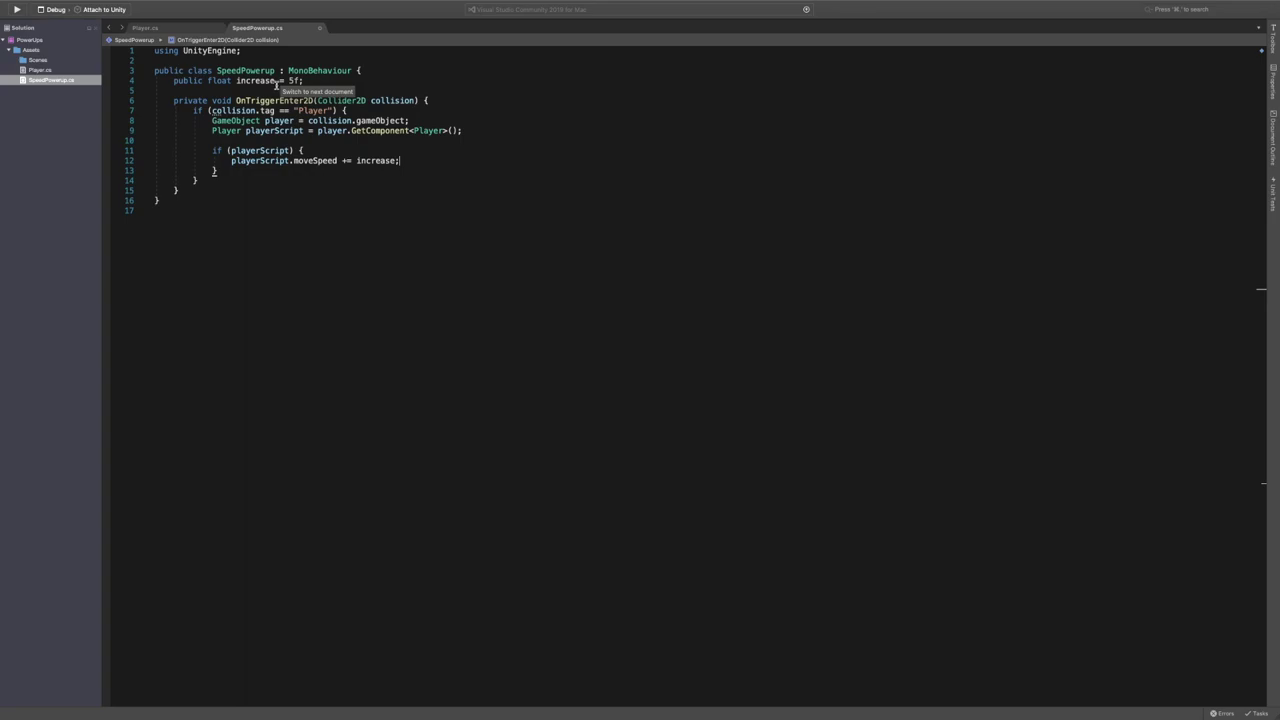
pyautogui.click(416, 171)
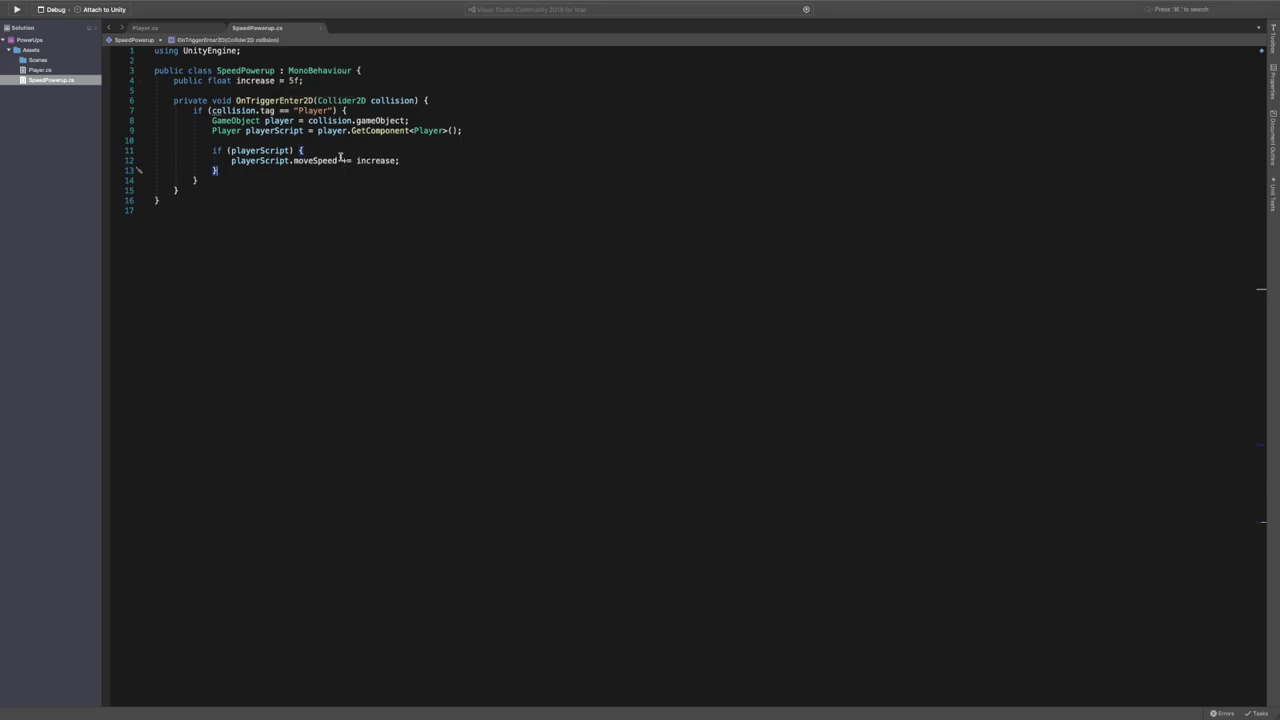
# Select Speed Powerup and enter Play mode with the full editor layout restored.
pyautogui.hotkey('ctrl', 'Left')
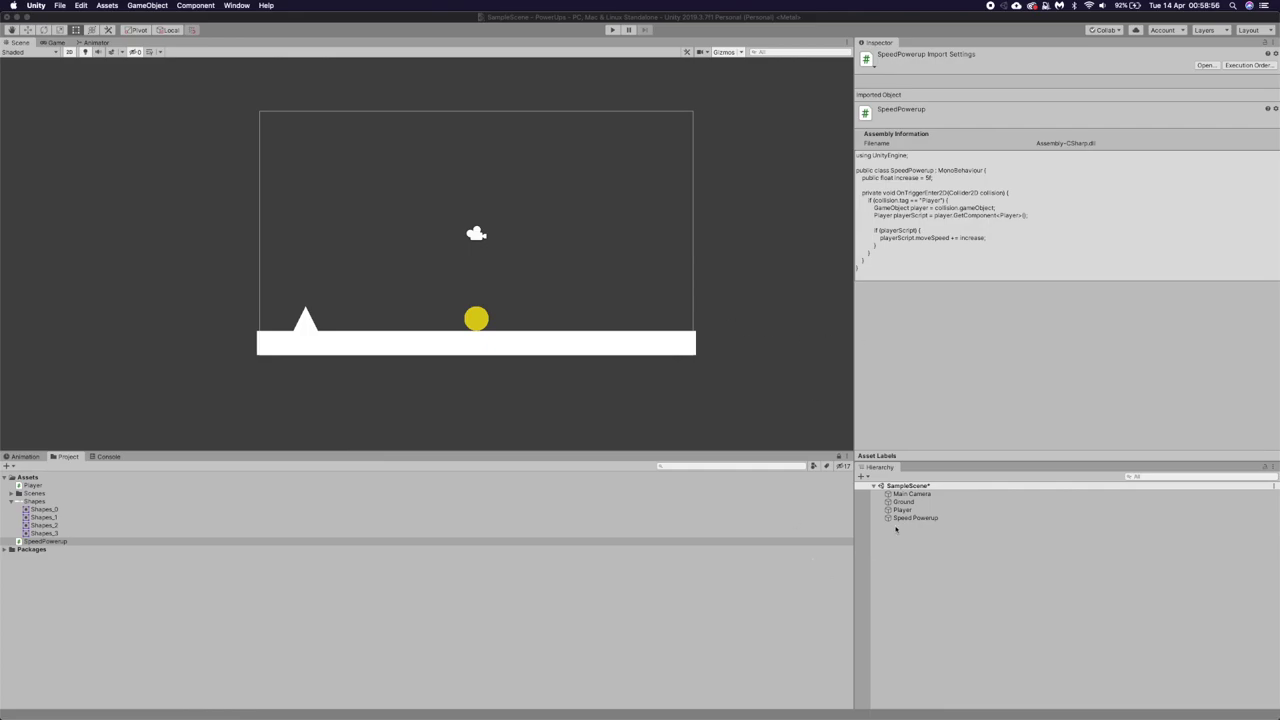
pyautogui.click(902, 518)
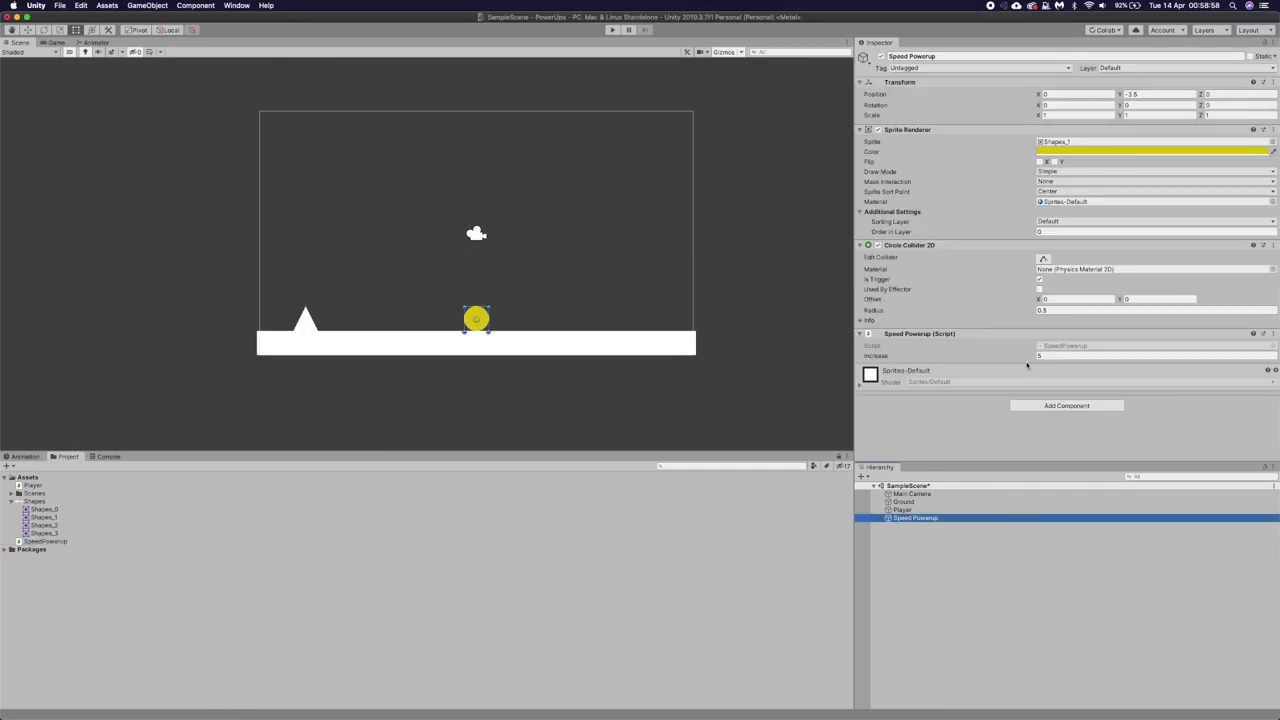
pyautogui.click(614, 31)
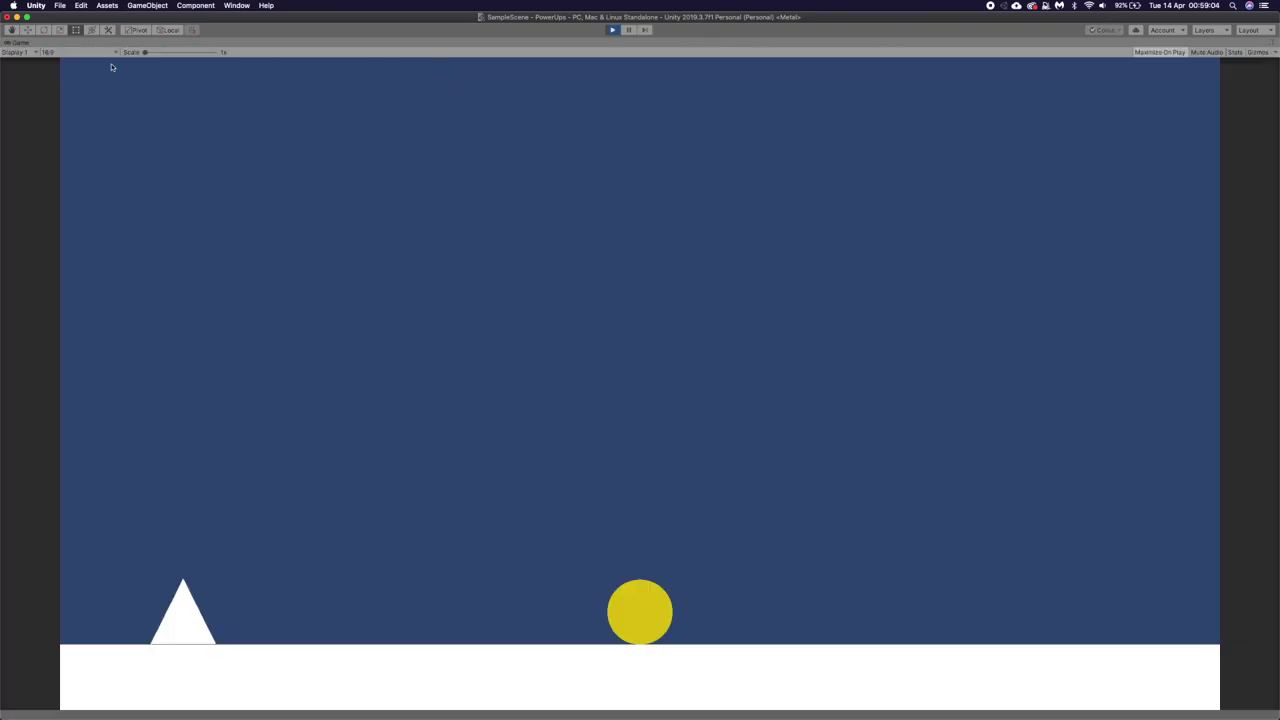
pyautogui.rightClick(75, 42)
pyautogui.click(102, 78)
# Select Player and run it back and forth across the yellow power-up.
pyautogui.click(902, 510)
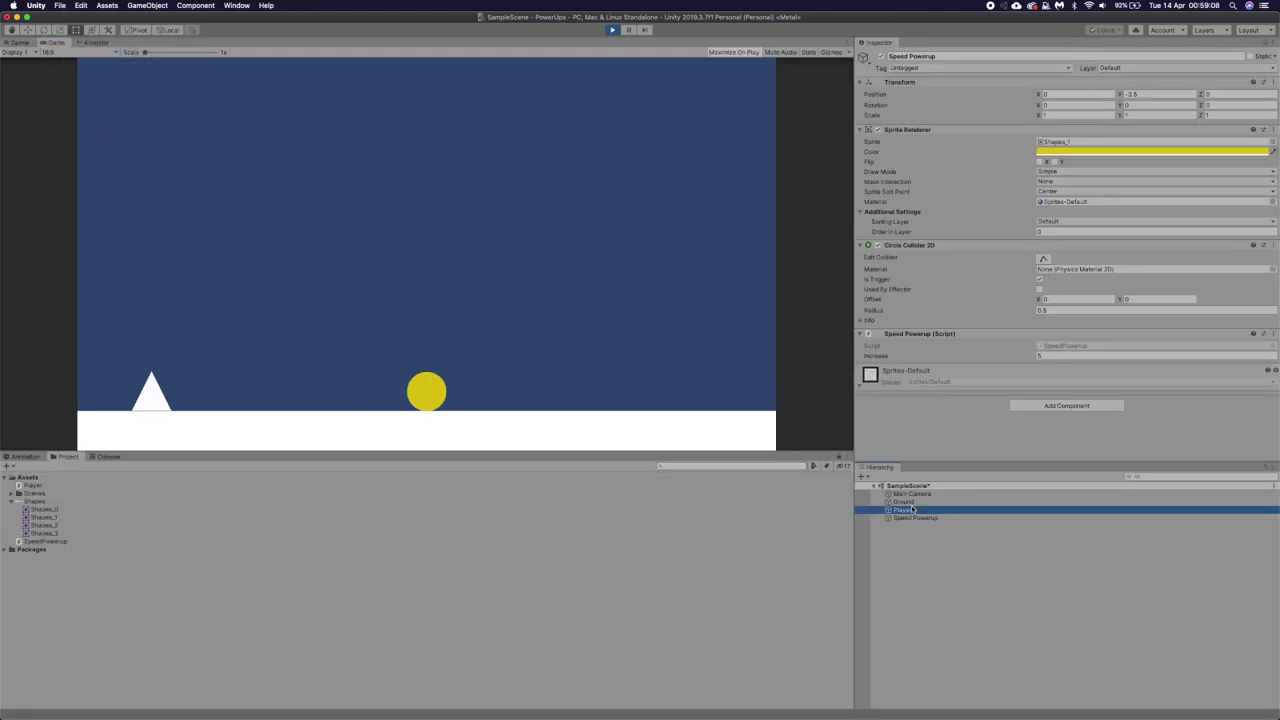
pyautogui.scroll(-3, 1069, 388)
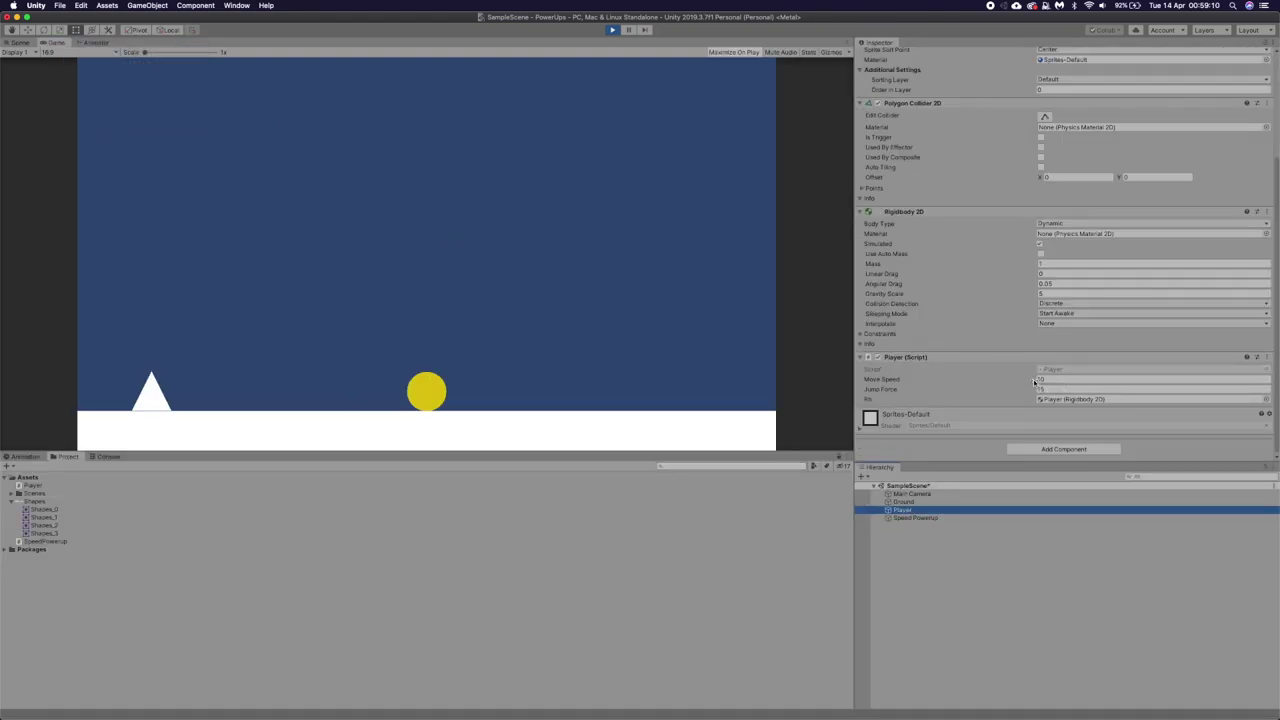
pyautogui.click(677, 323)
pyautogui.press('Right')
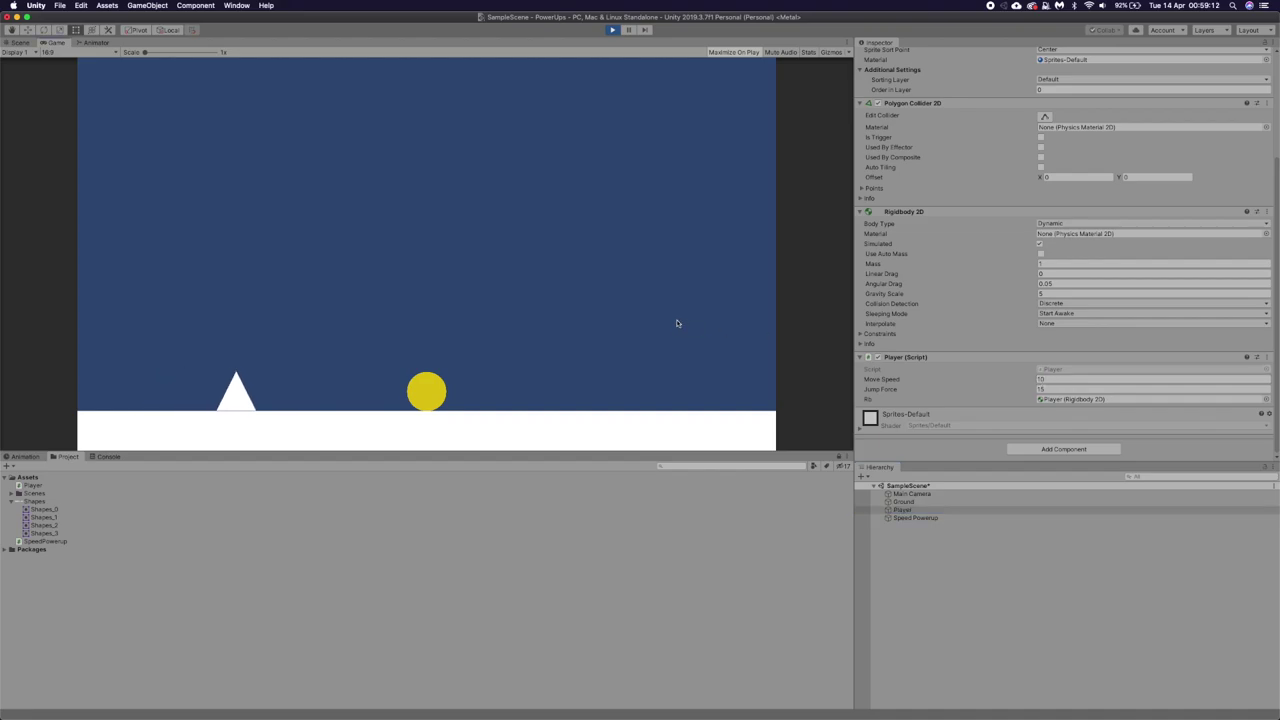
pyautogui.press('Left')
pyautogui.press('Right')
pyautogui.press('Left')
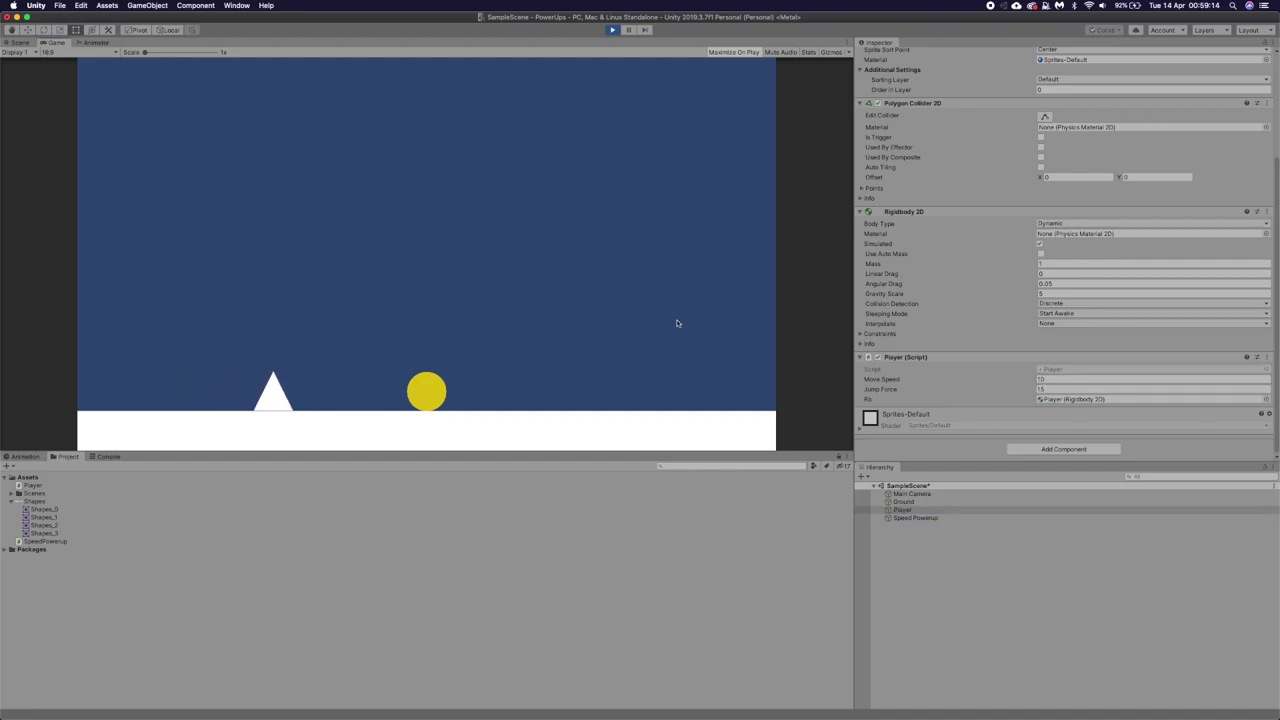
pyautogui.press('Right')
pyautogui.press('Left')
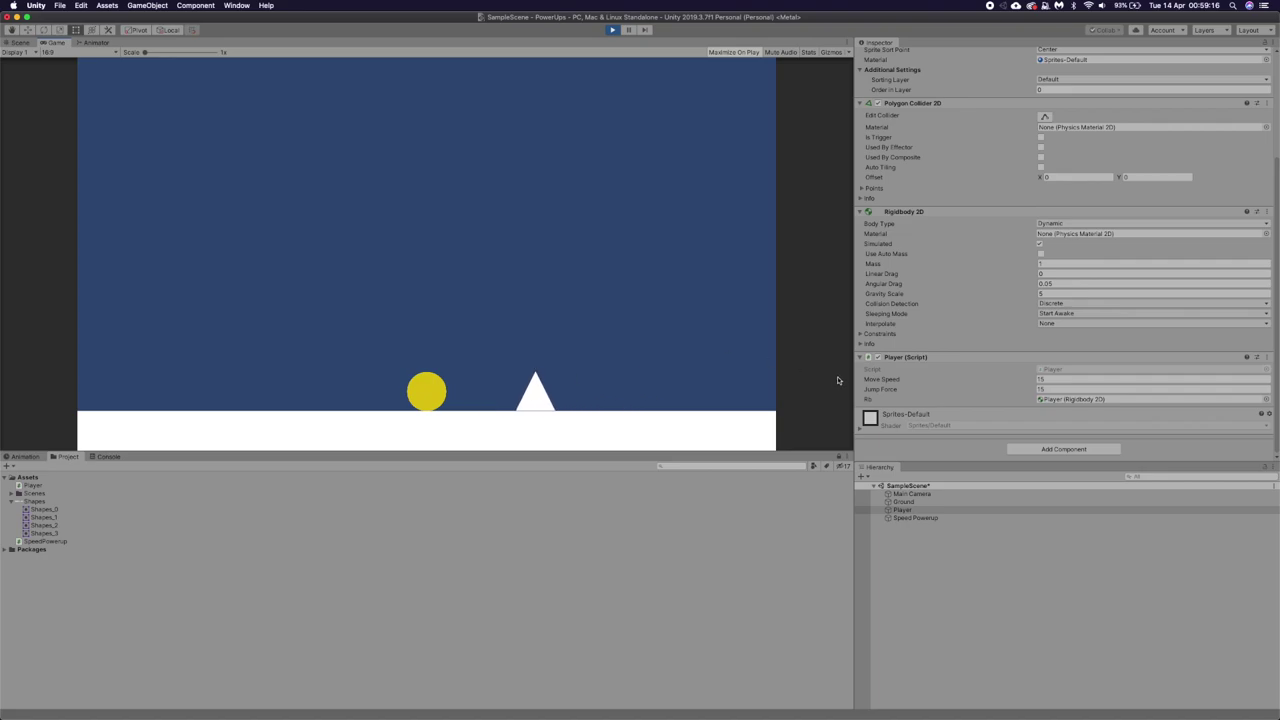
pyautogui.moveTo(870, 379); pyautogui.dragTo(1001, 400)
# Set the player's Jump Force to 15, then dart across the power-up until Move Speed reaches 45.
pyautogui.click(1043, 386)
pyautogui.write('15')
pyautogui.press('Left')
pyautogui.press('Right')
pyautogui.press('Left')
pyautogui.press('Right')
pyautogui.press('Left')
pyautogui.press('Left')
pyautogui.press('Right')
# Stop the play-test and add Destroy(gameObject); after the moveSpeed boost in SpeedPowerup.cs.
pyautogui.click(612, 29)
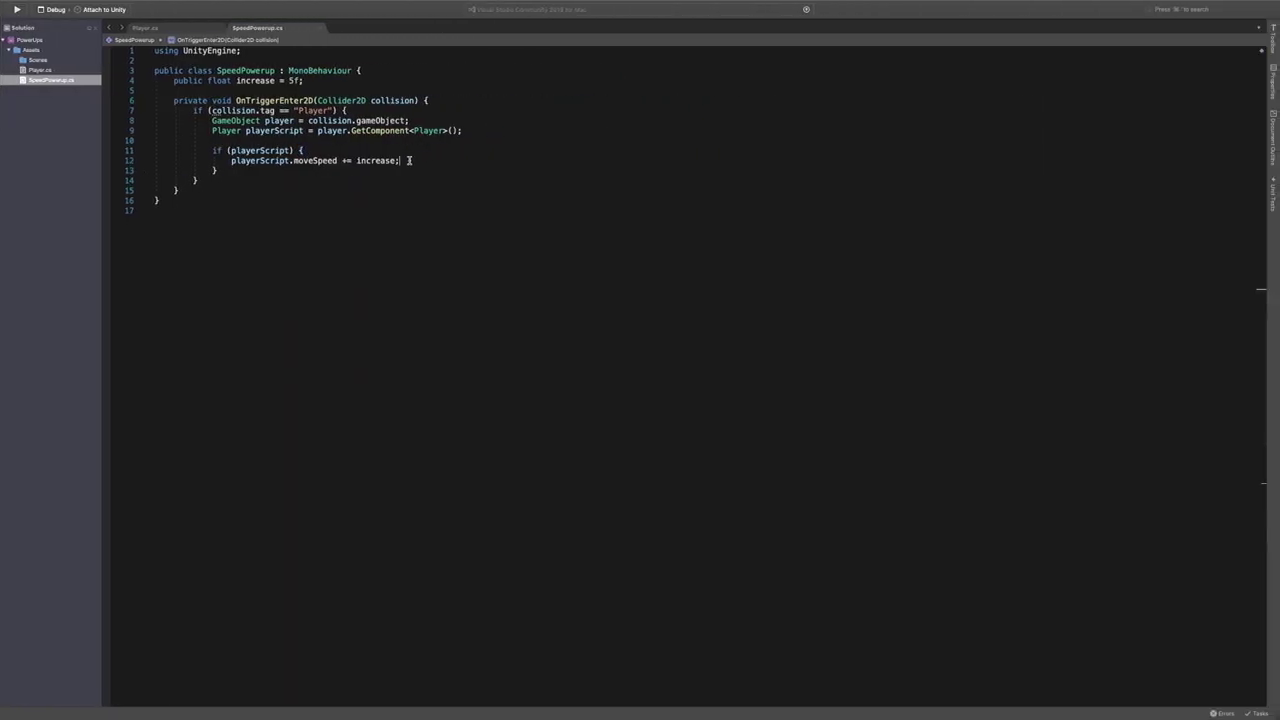
pyautogui.press('Return')
pyautogui.press('Return')
pyautogui.hotkey('shift', 'Up')
pyautogui.press('BackSpace')
pyautogui.write('Destr')
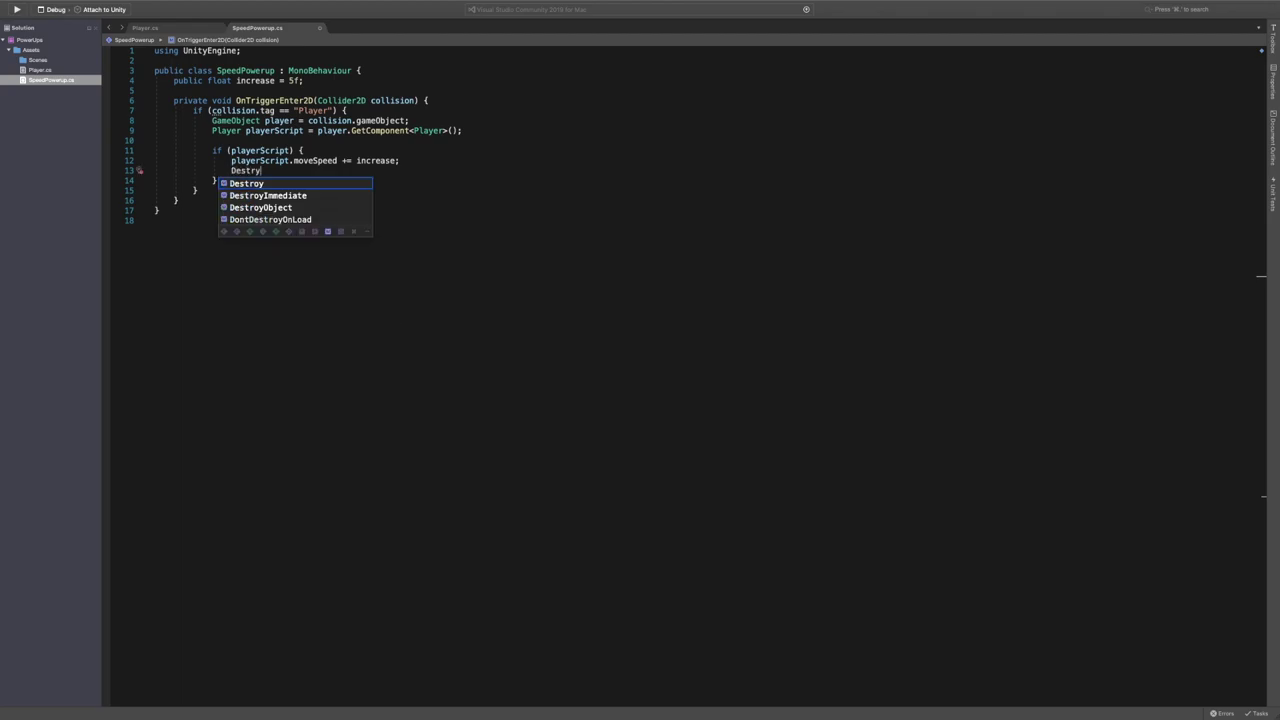
pyautogui.write('oy(gameObject')
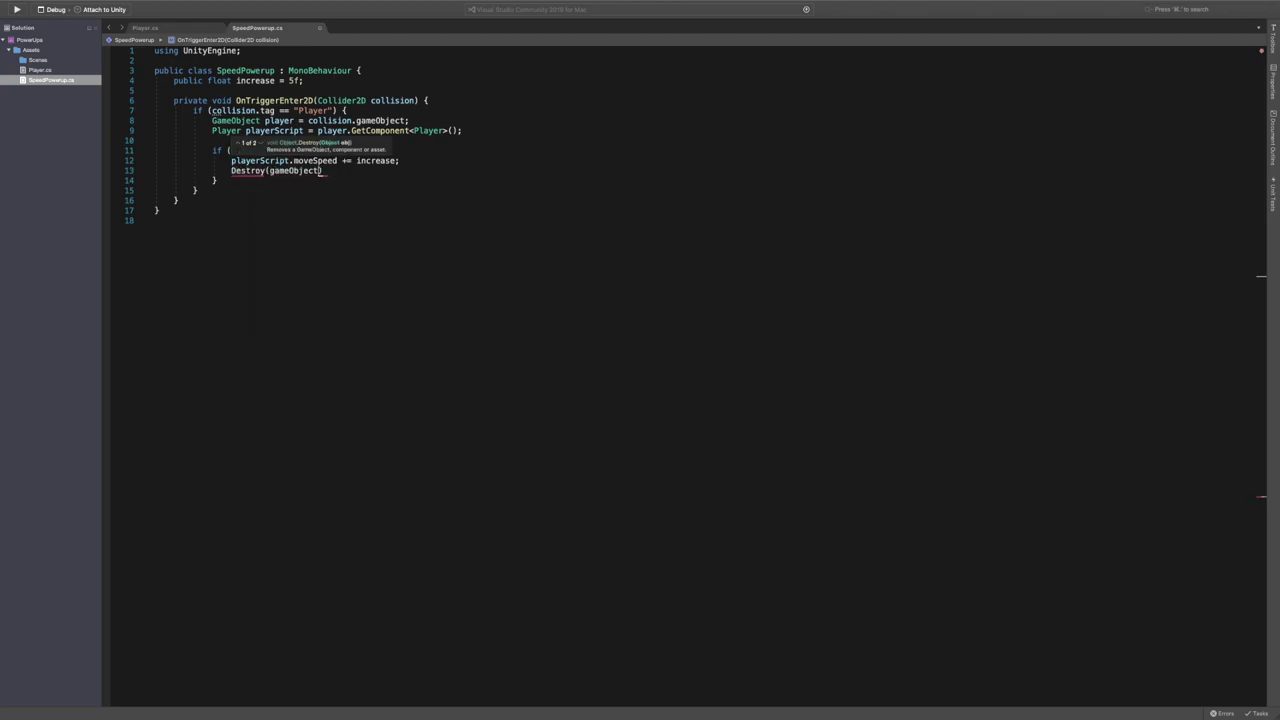
pyautogui.write(');')
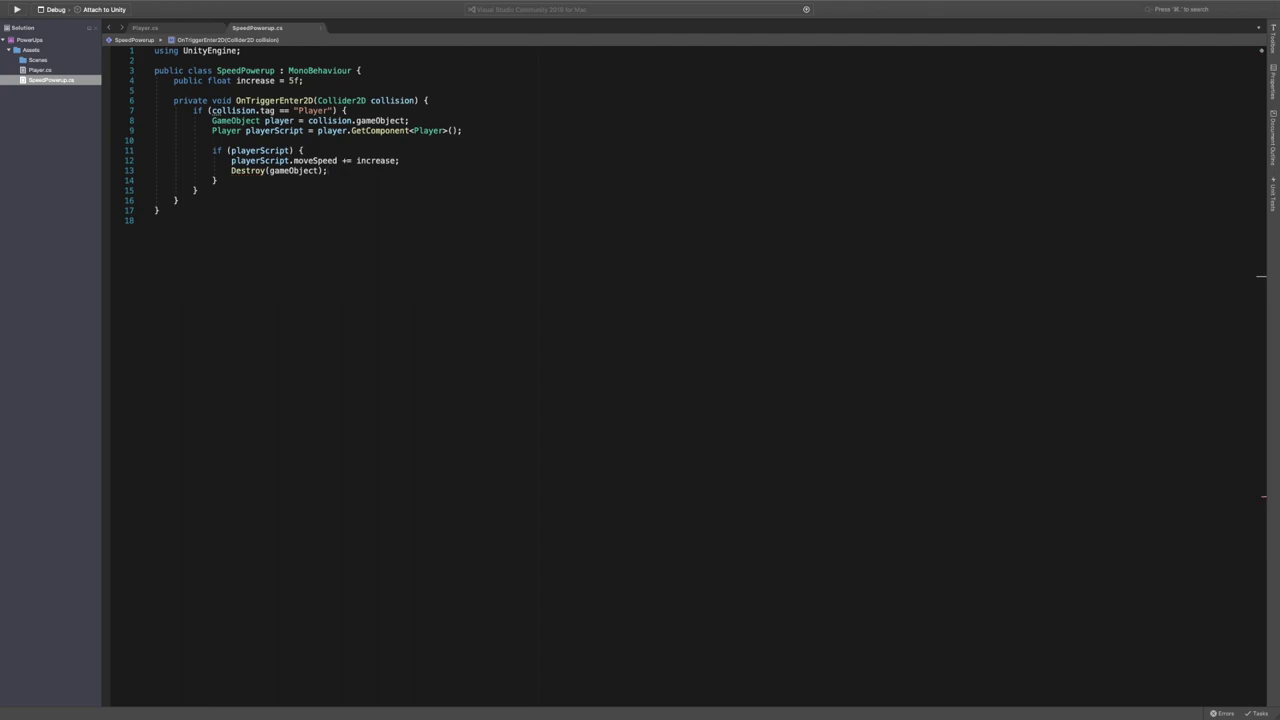
pyautogui.press('super+Tab')
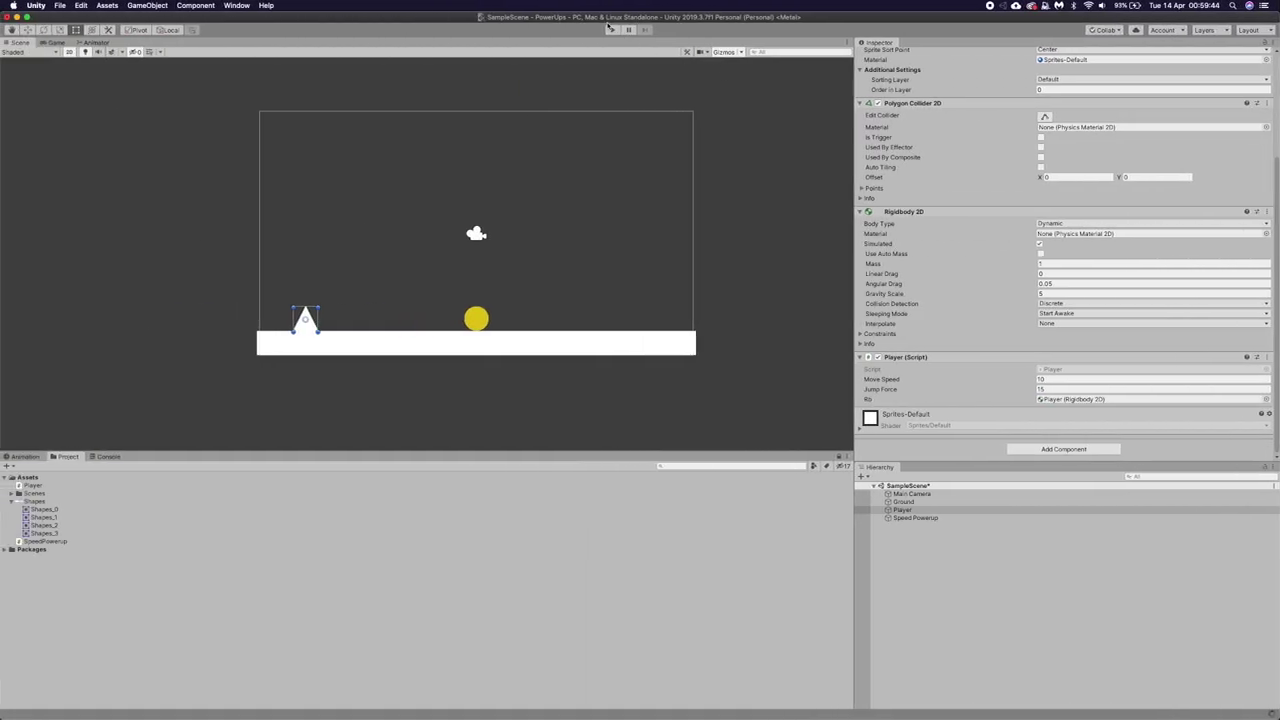
# Play the scene, steer the triangle through the yellow power-up so it vanishes, then stop playing.
pyautogui.click(612, 30)
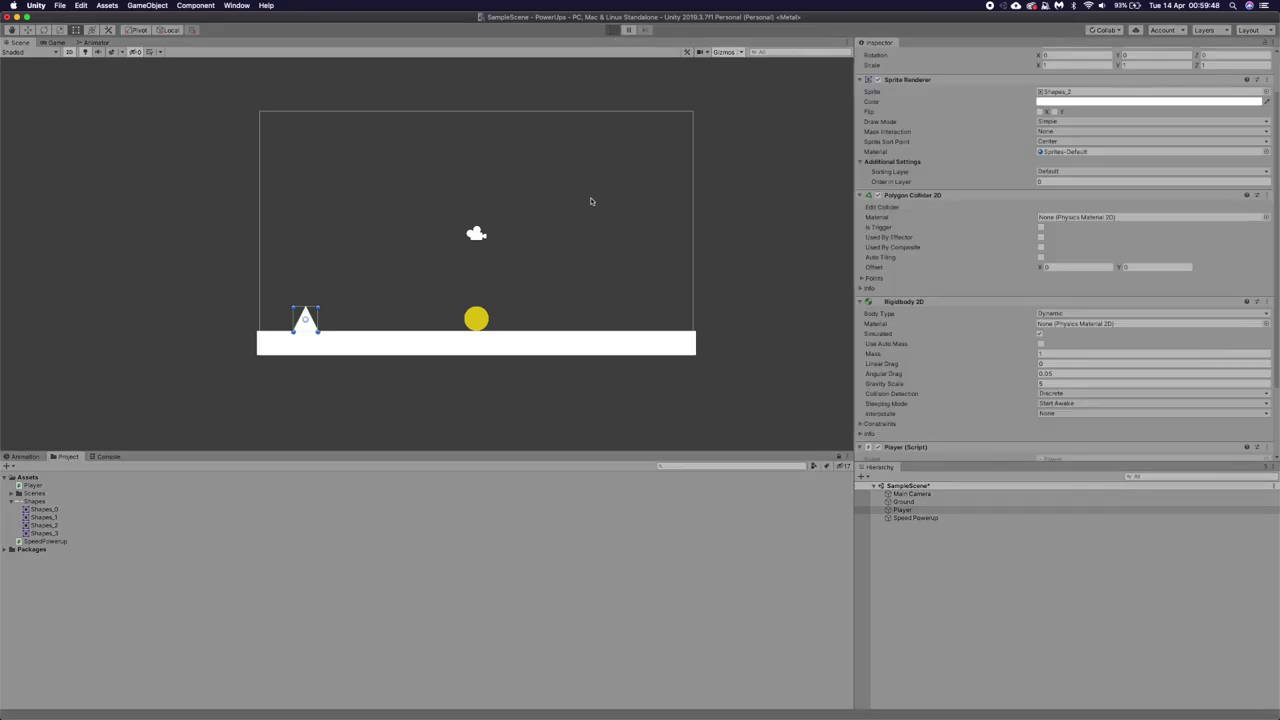
pyautogui.press('Right')
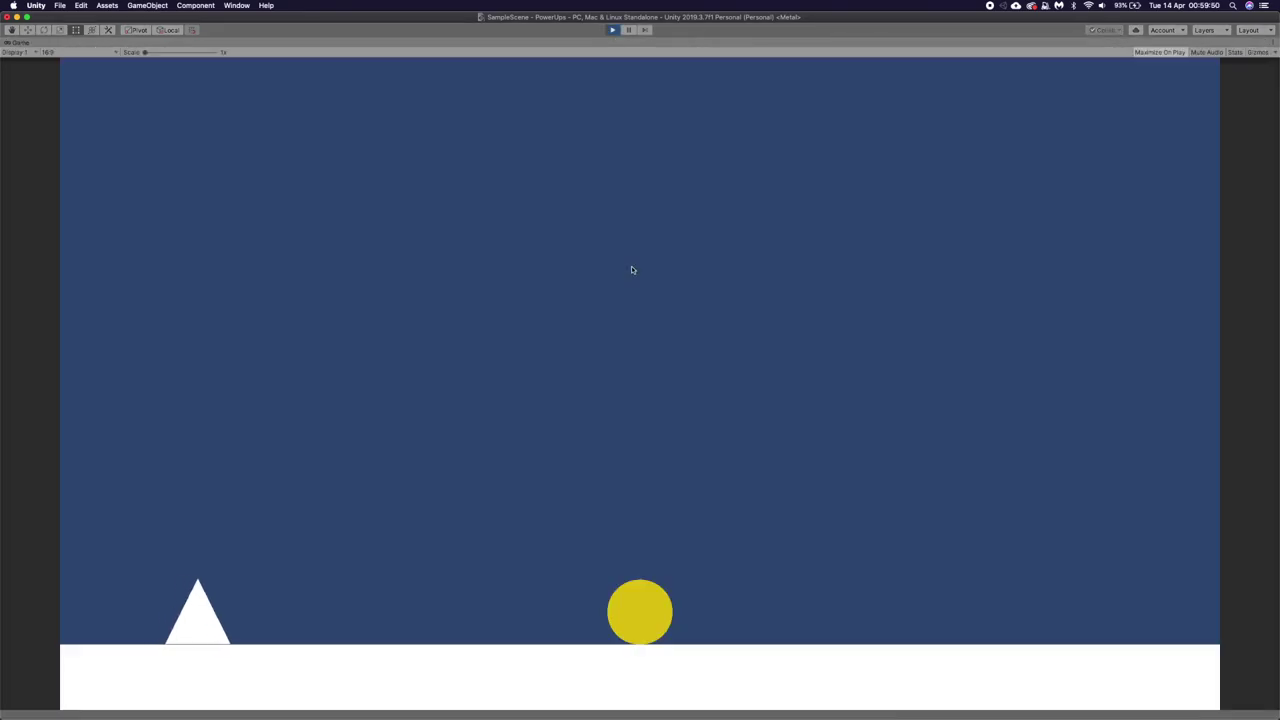
pyautogui.press('Left')
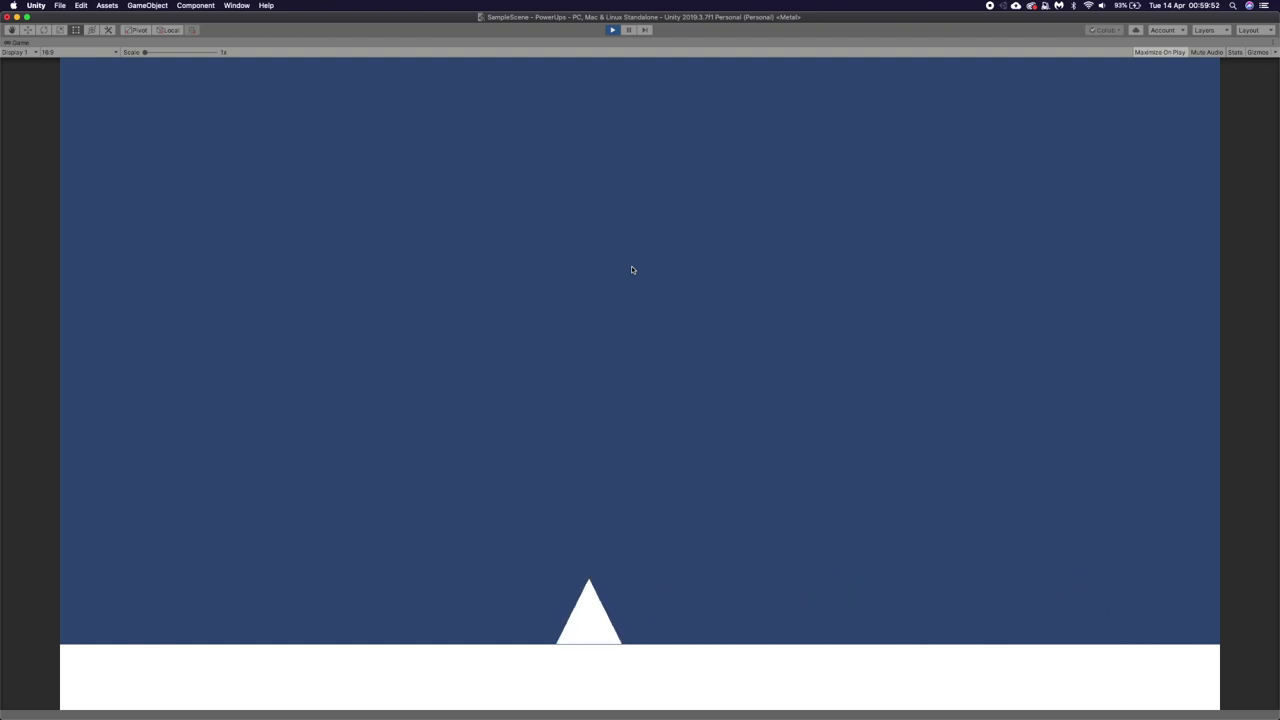
pyautogui.press('Right')
pyautogui.press('Left')
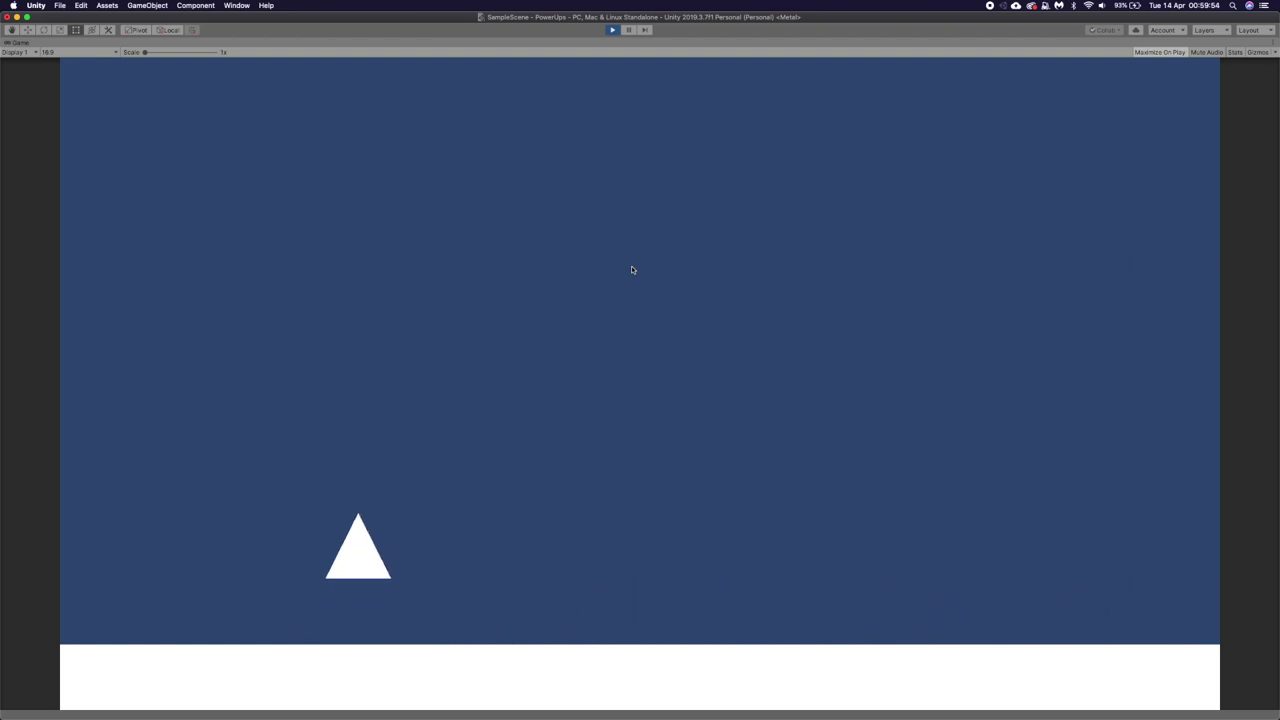
pyautogui.press('Right')
pyautogui.press('Left')
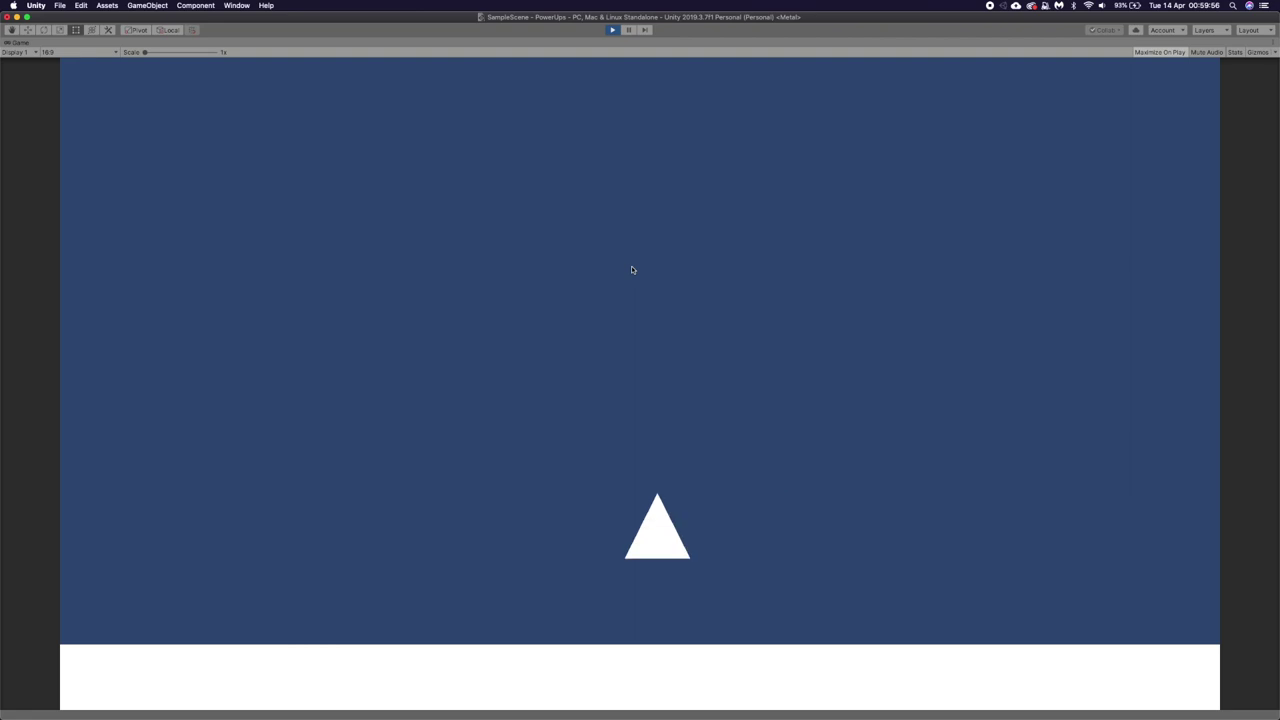
pyautogui.click(613, 30)
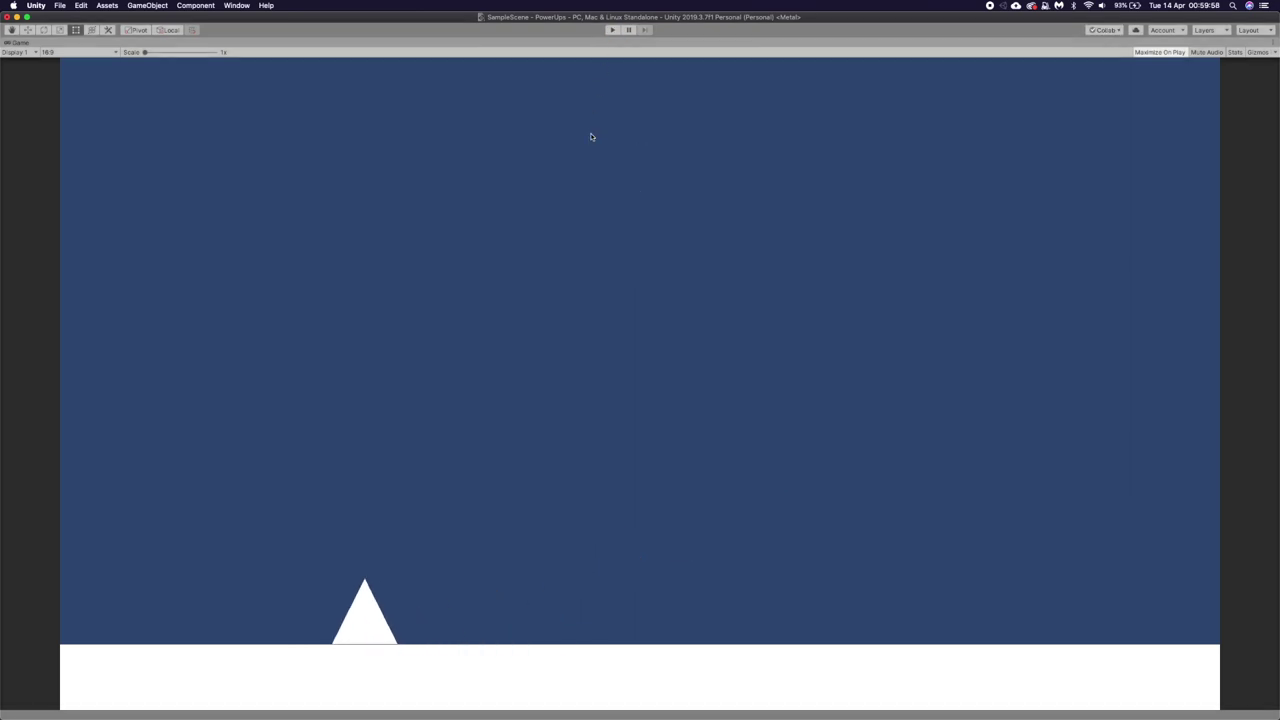
pyautogui.press('super+Tab')
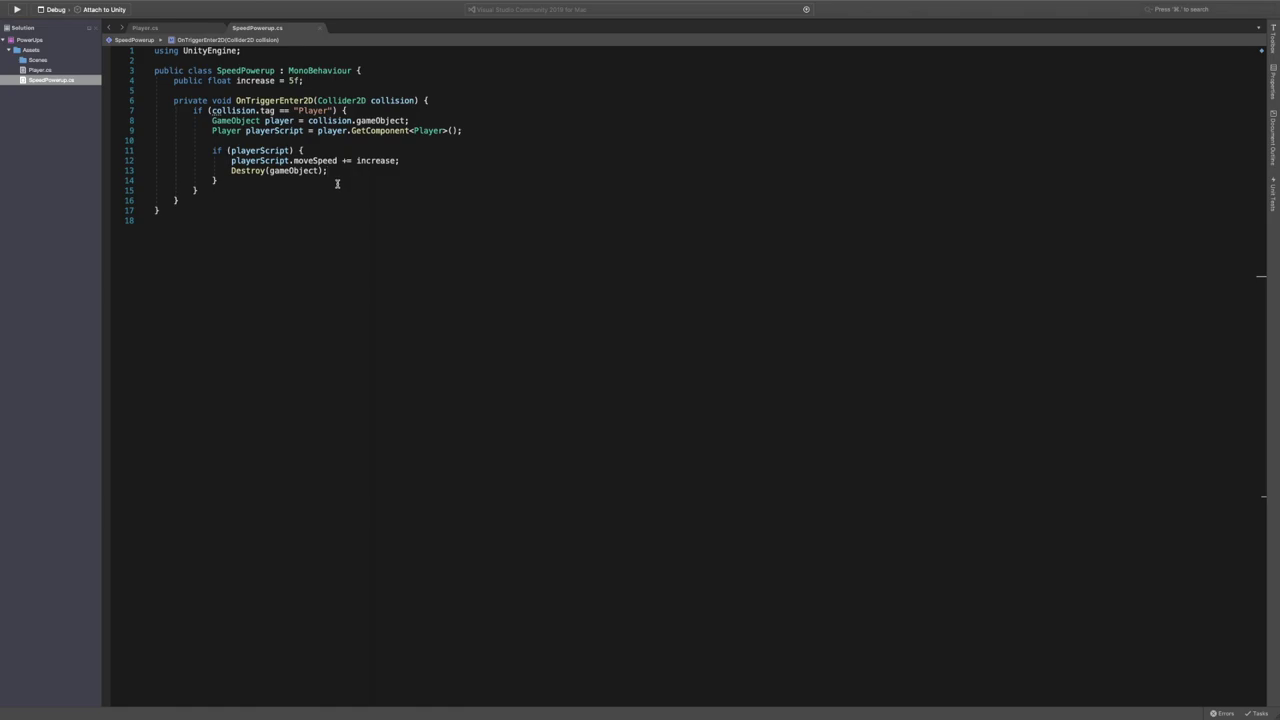
# Close SpeedPowerup.cs, duplicate Speed Powerup as 'Jump Powerup', and save SampleScene.
pyautogui.press('super+w')
pyautogui.press('super+Tab')
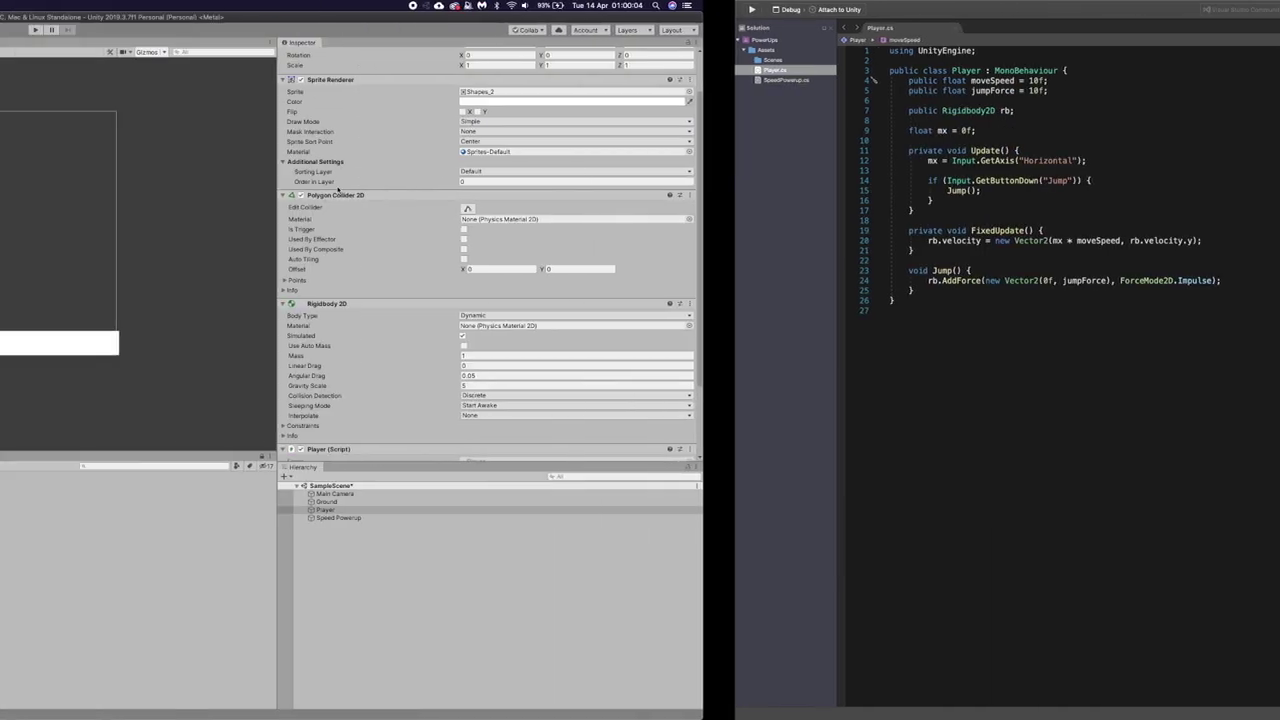
pyautogui.click(903, 518)
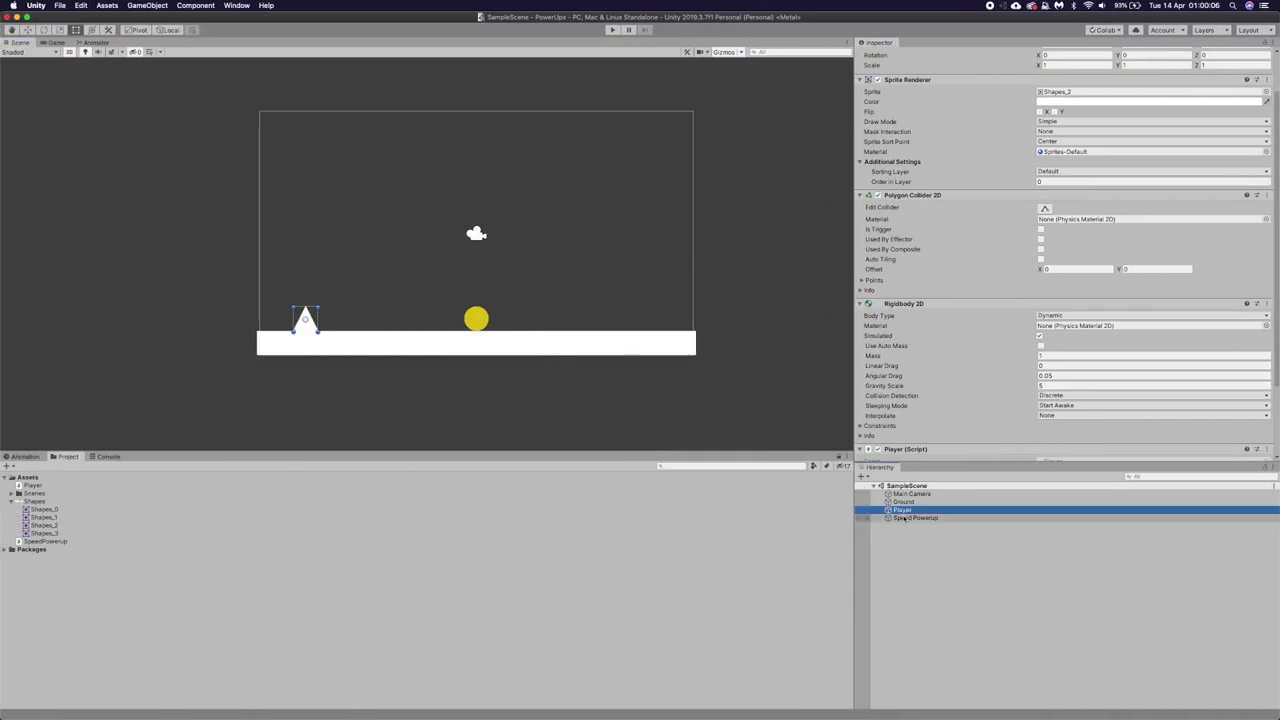
pyautogui.press('super+d')
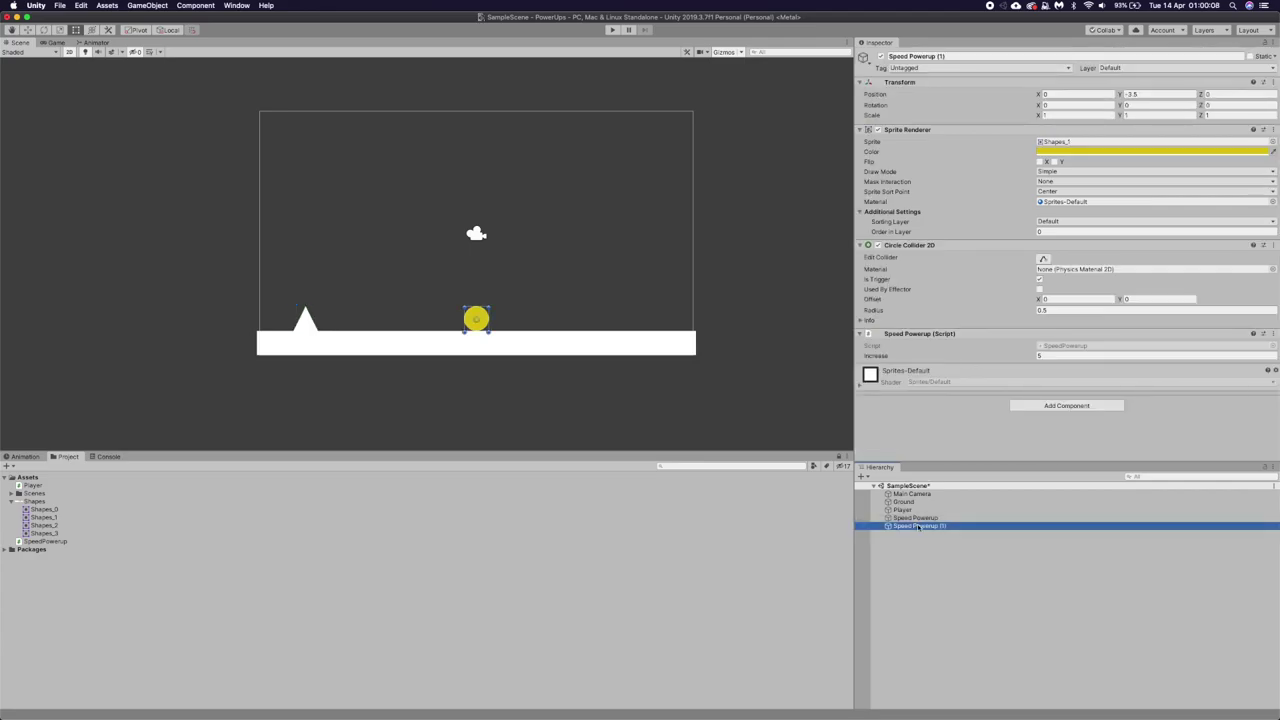
pyautogui.click(918, 526)
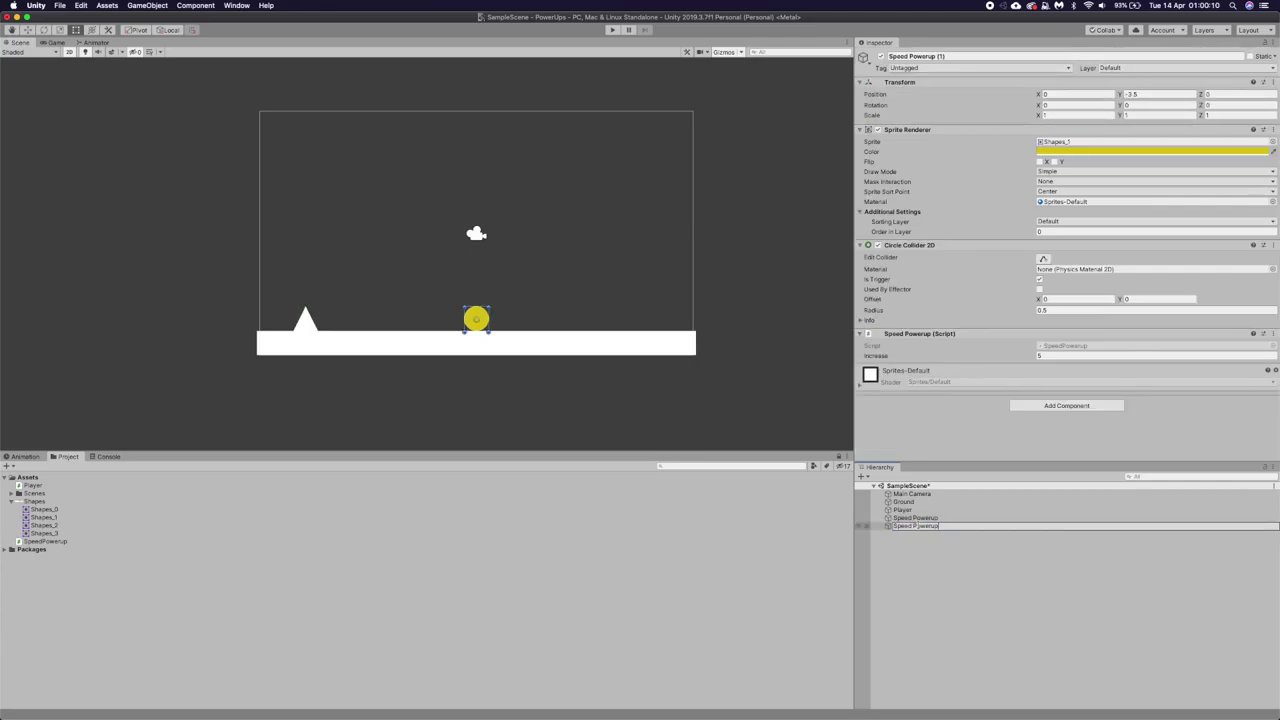
pyautogui.write('Jump Powerup')
pyautogui.press('Return')
pyautogui.press('super+s')
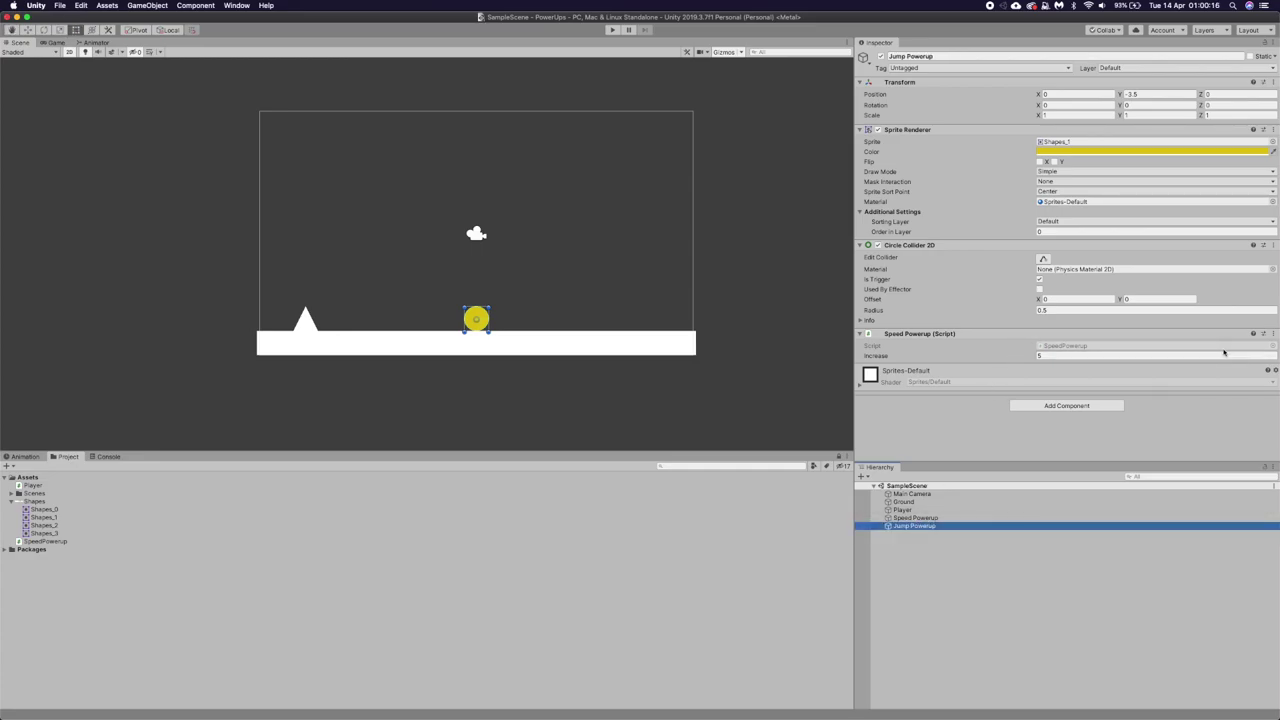
# Replace Jump Powerup's SpeedPowerup component with a newly created JumpPowerup script and open it.
pyautogui.click(1273, 334)
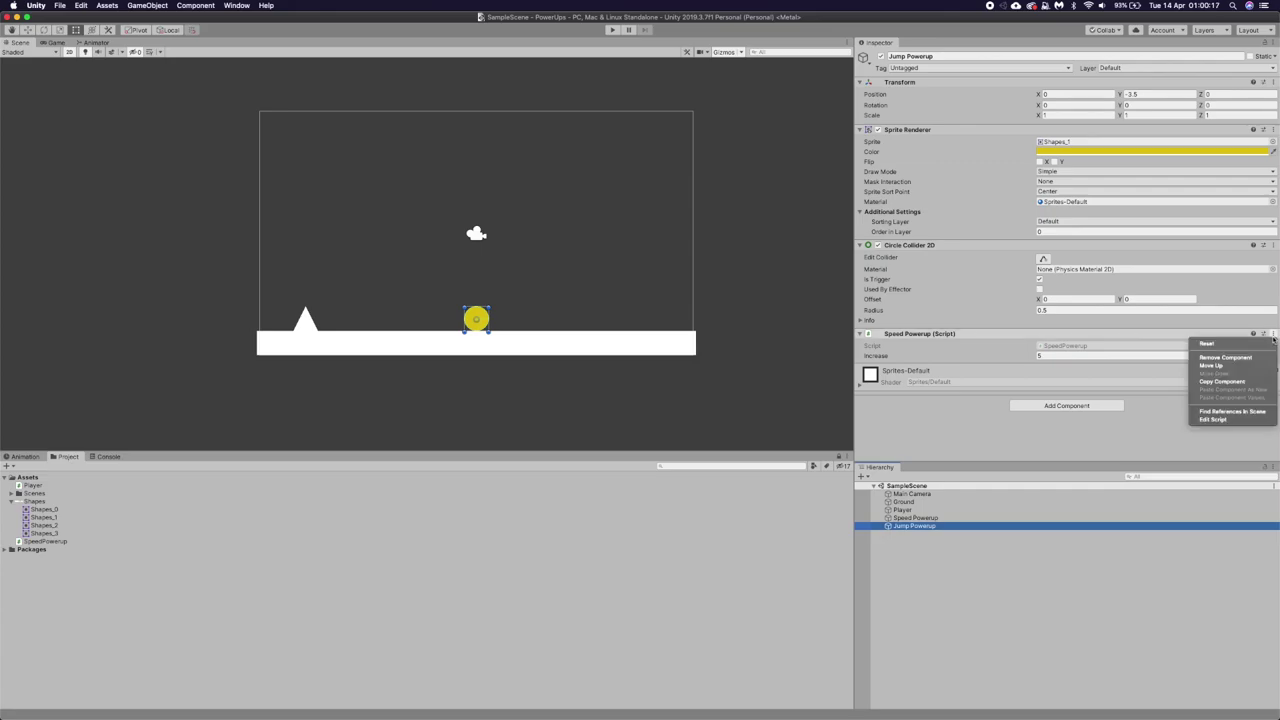
pyautogui.click(1224, 357)
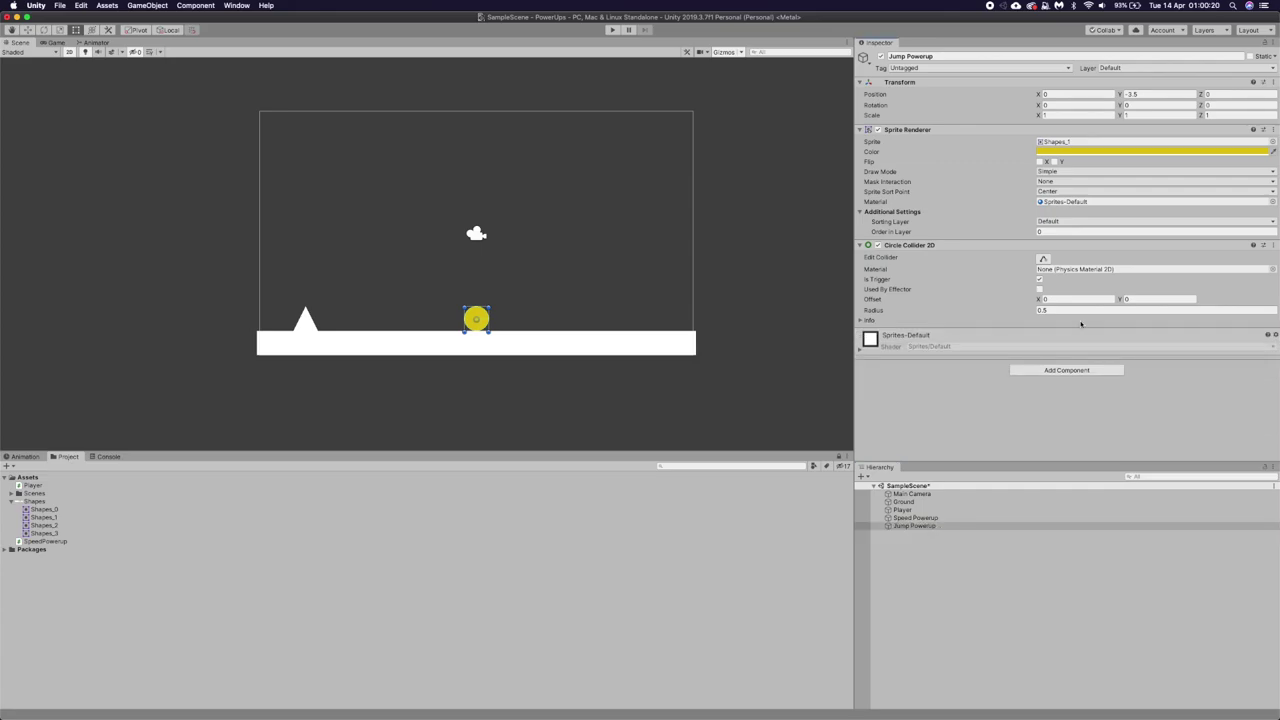
pyautogui.click(1046, 370)
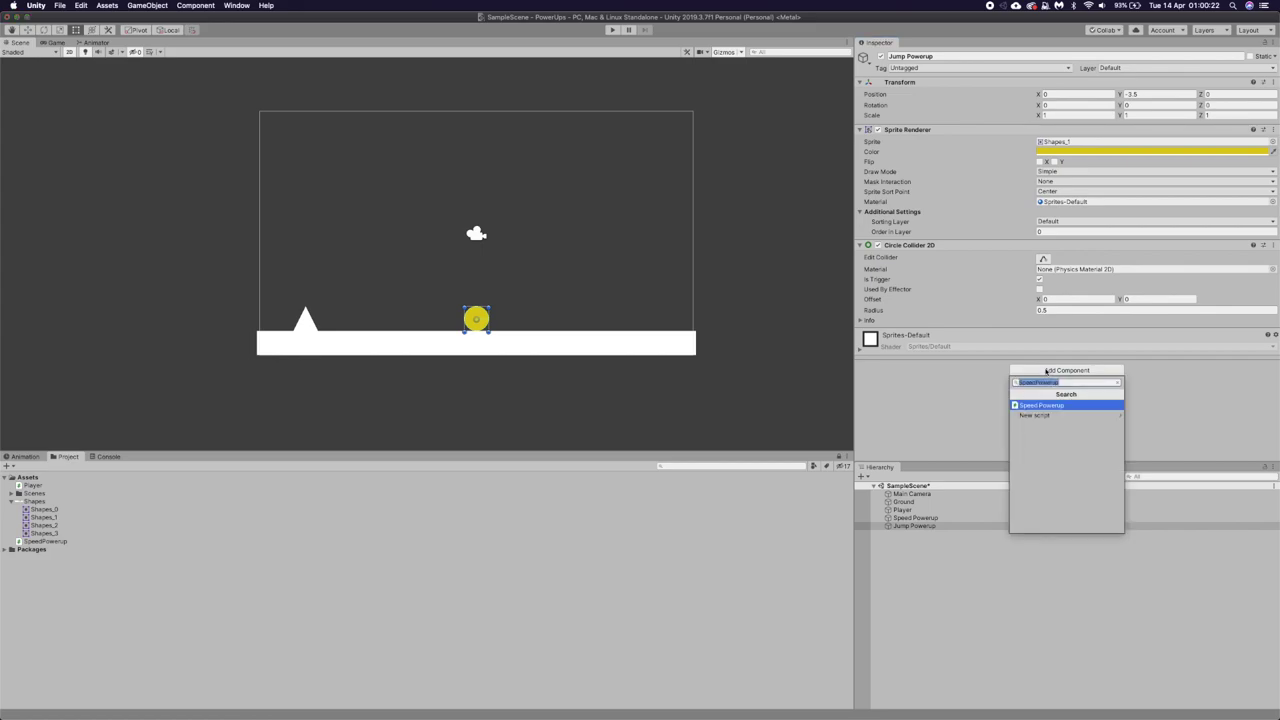
pyautogui.write('JumpPower')
pyautogui.press('Return')
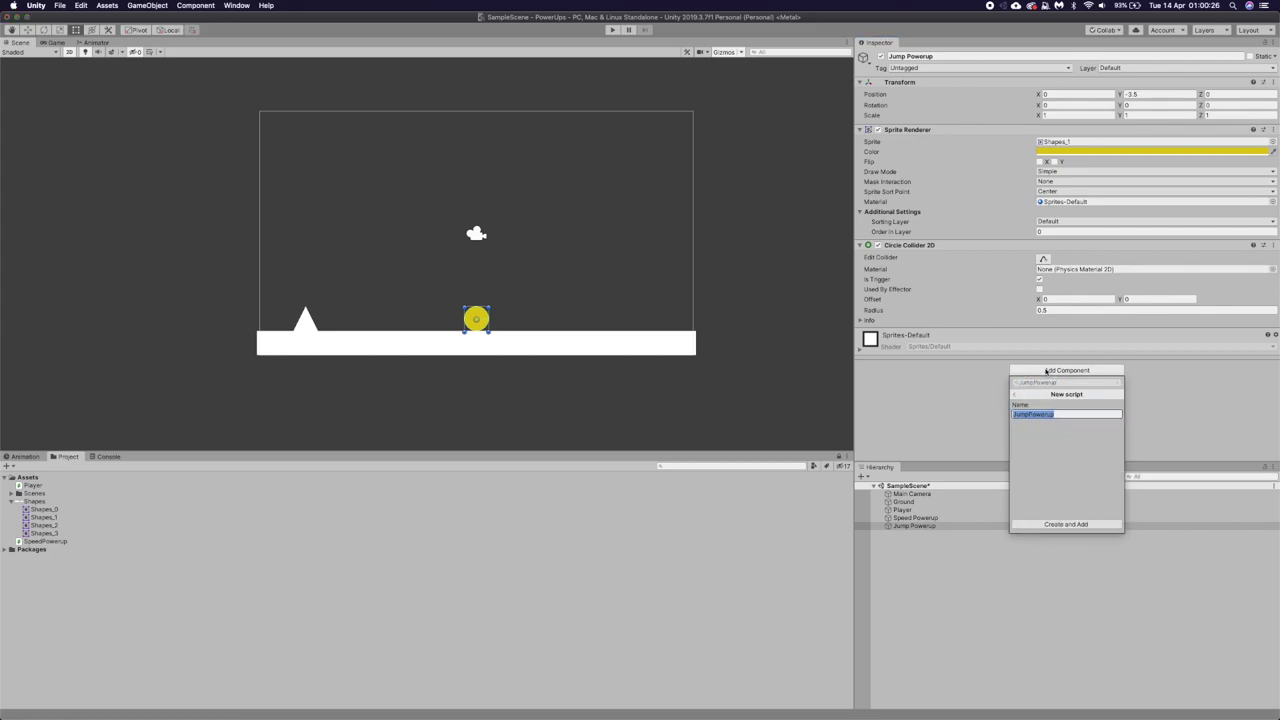
pyautogui.press('Return')
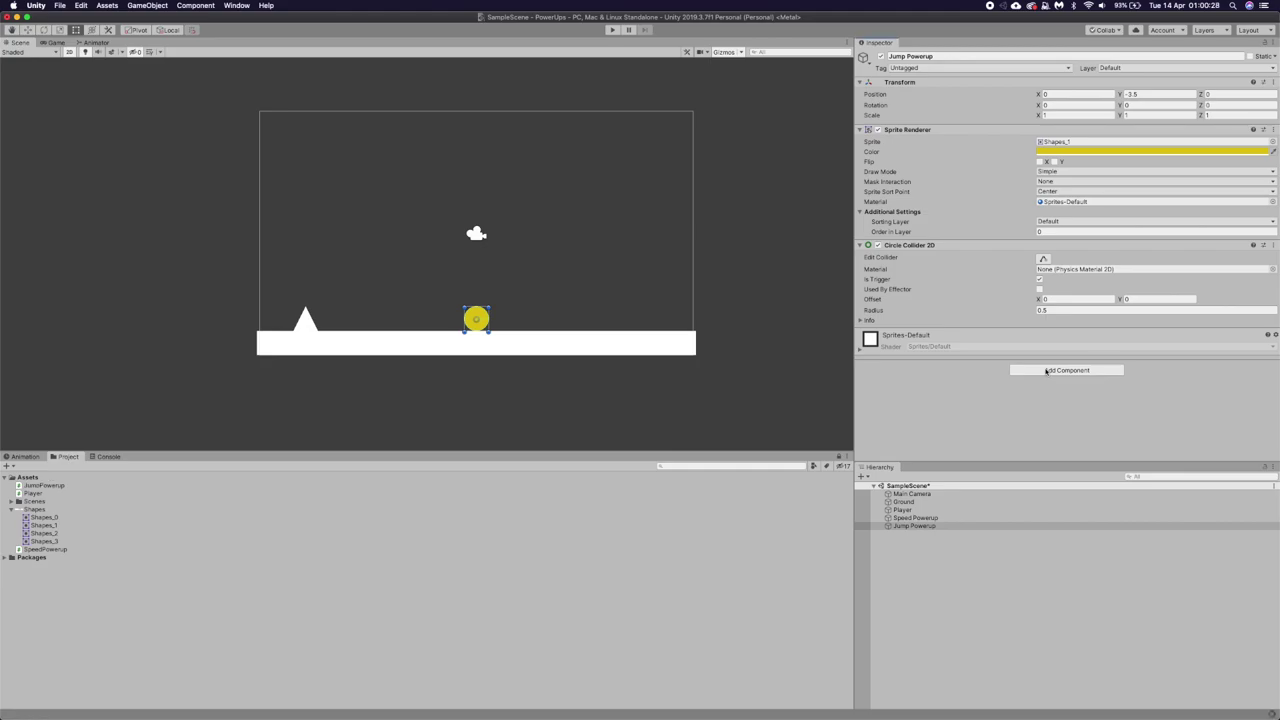
pyautogui.doubleClick(45, 486)
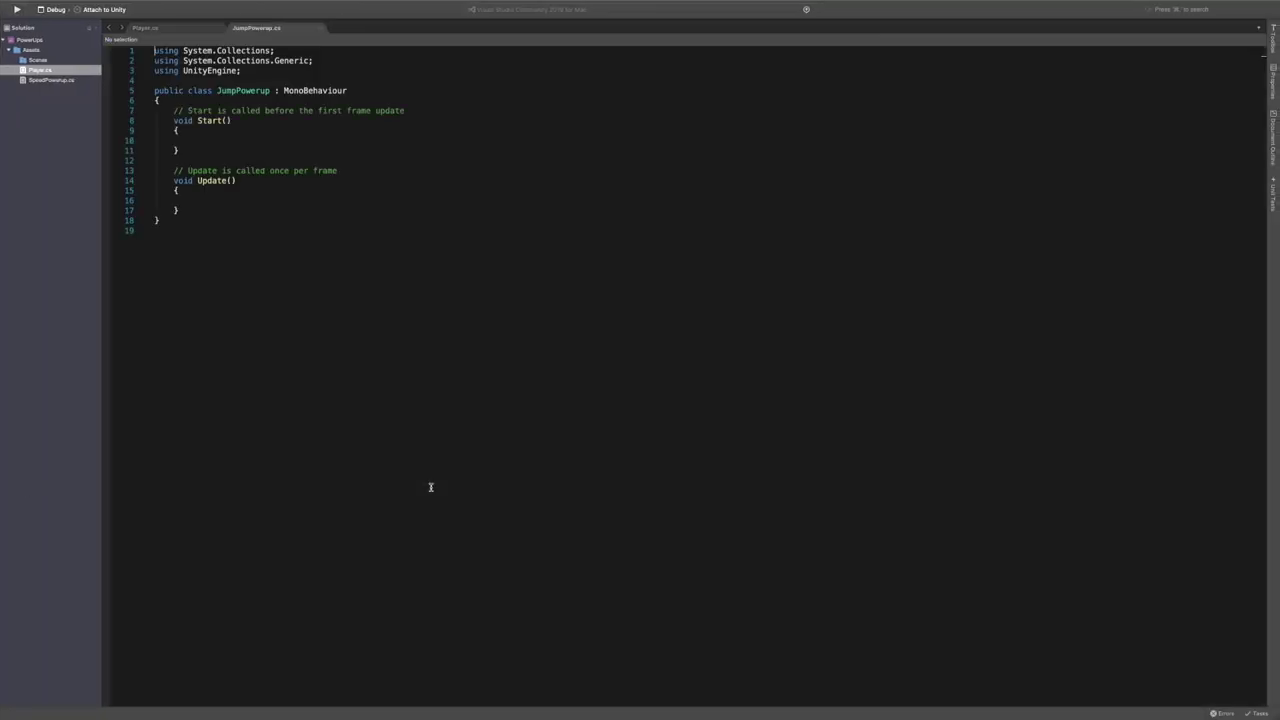
pyautogui.press('super+Tab')
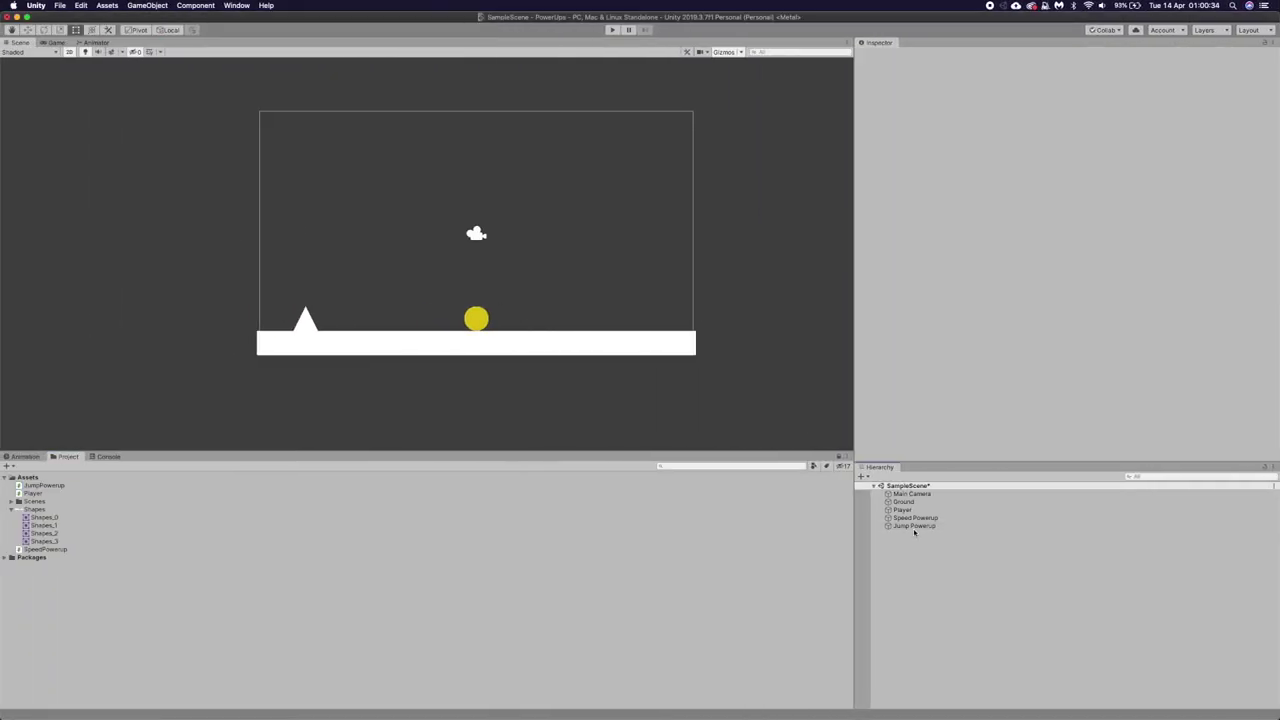
# Set Jump Powerup's Position X to 1.79, recolour its sprite cyan, and save the scene.
pyautogui.click(914, 526)
pyautogui.moveTo(1036, 97); pyautogui.dragTo(1072, 104)
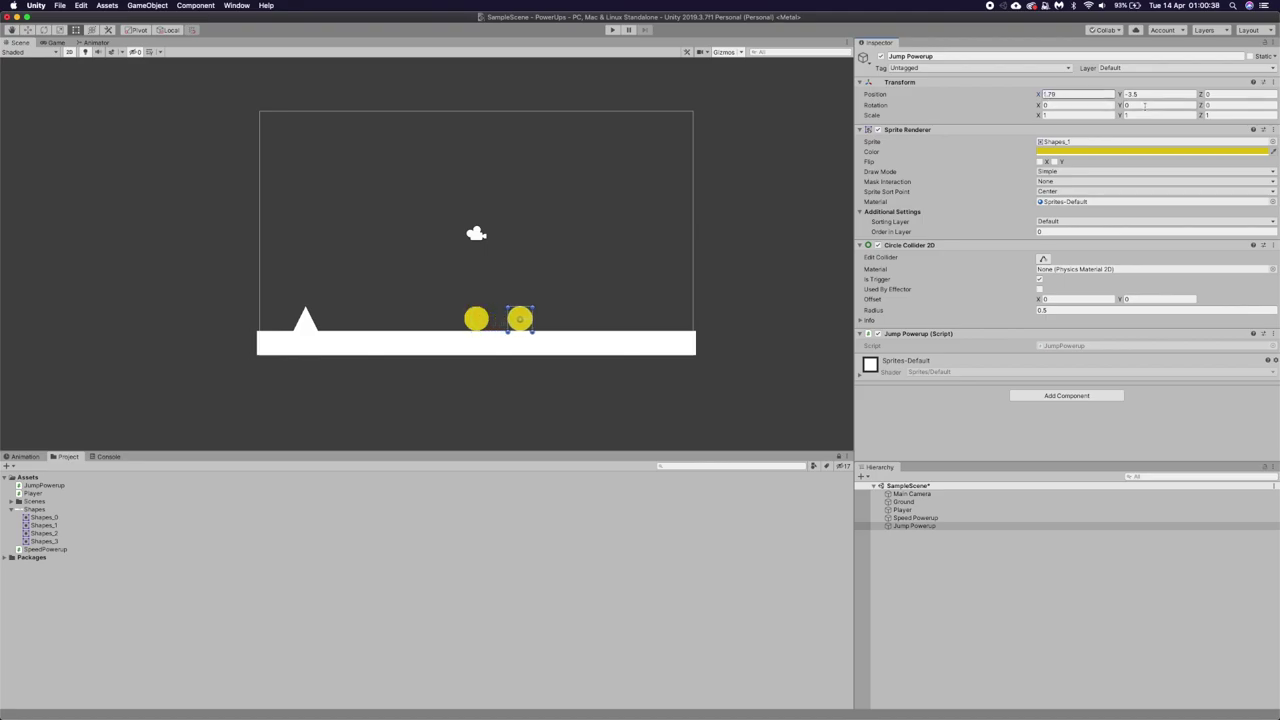
pyautogui.click(1100, 143)
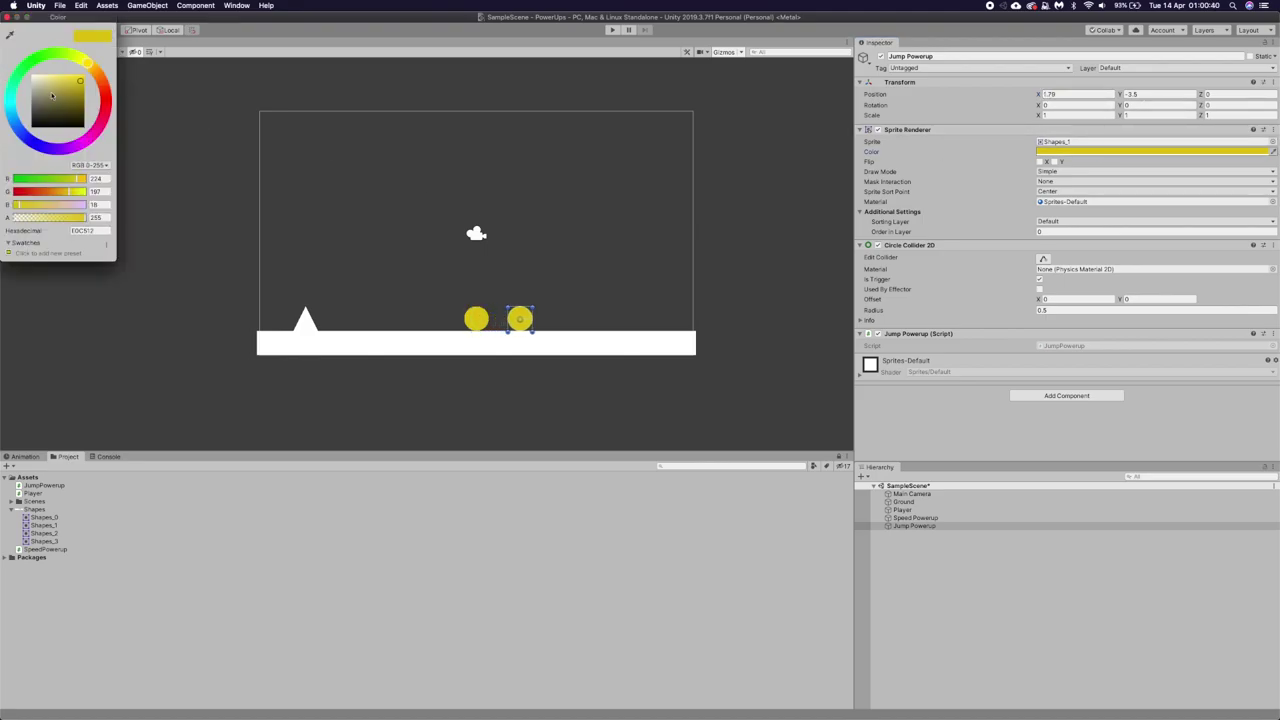
pyautogui.moveTo(94, 76); pyautogui.dragTo(10, 110)
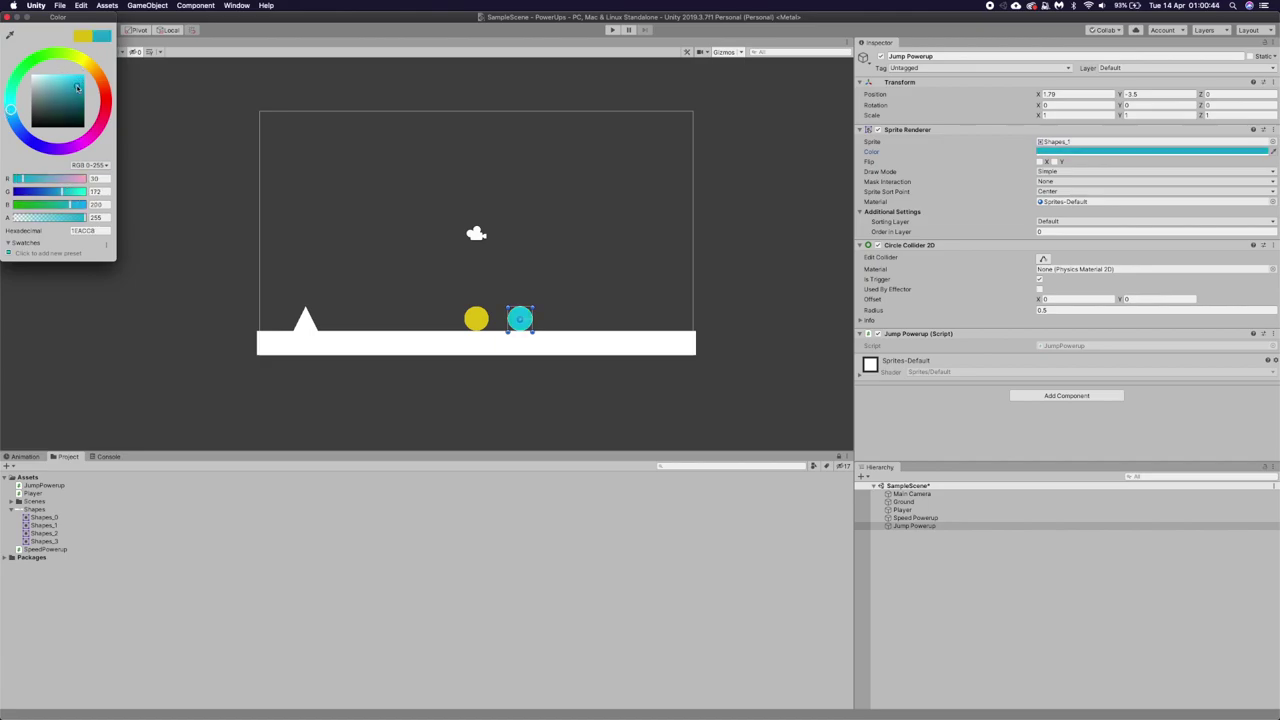
pyautogui.click(7, 17)
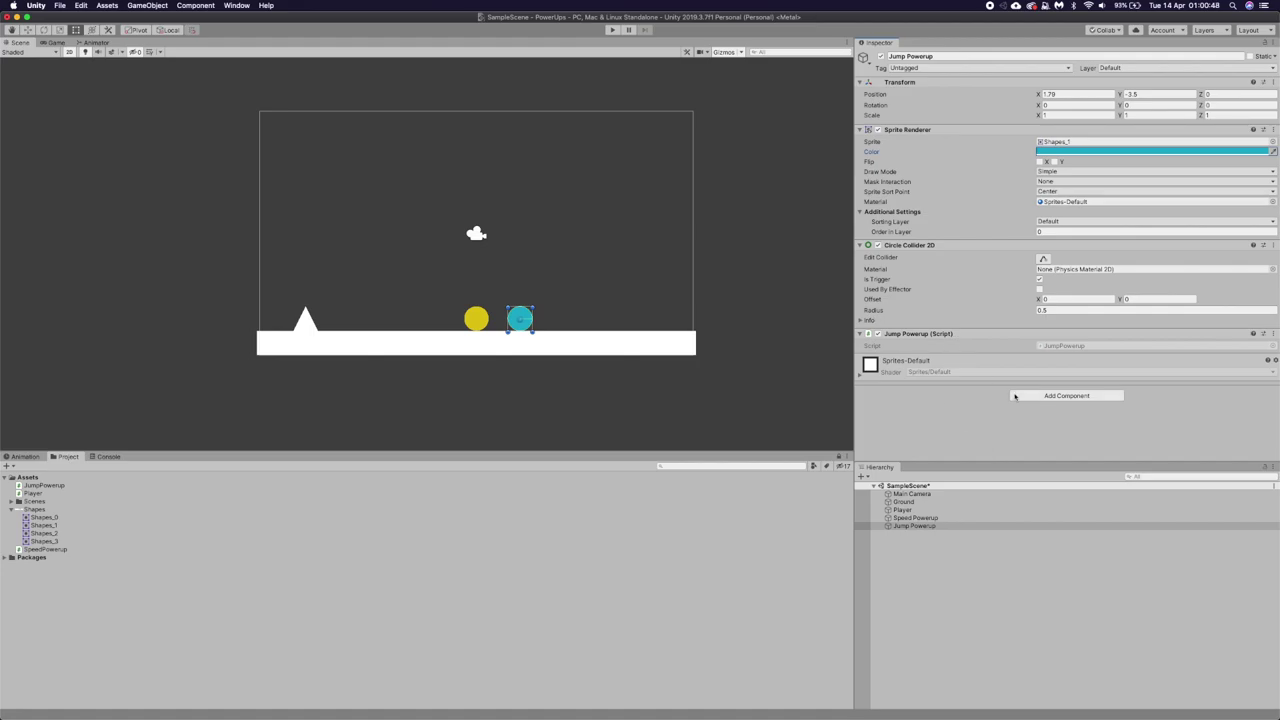
pyautogui.press('super+s')
# Delete the empty Start and Update stubs from JumpPowerup.cs.
pyautogui.hotkey('ctrl', 'Right')
pyautogui.click(185, 196)
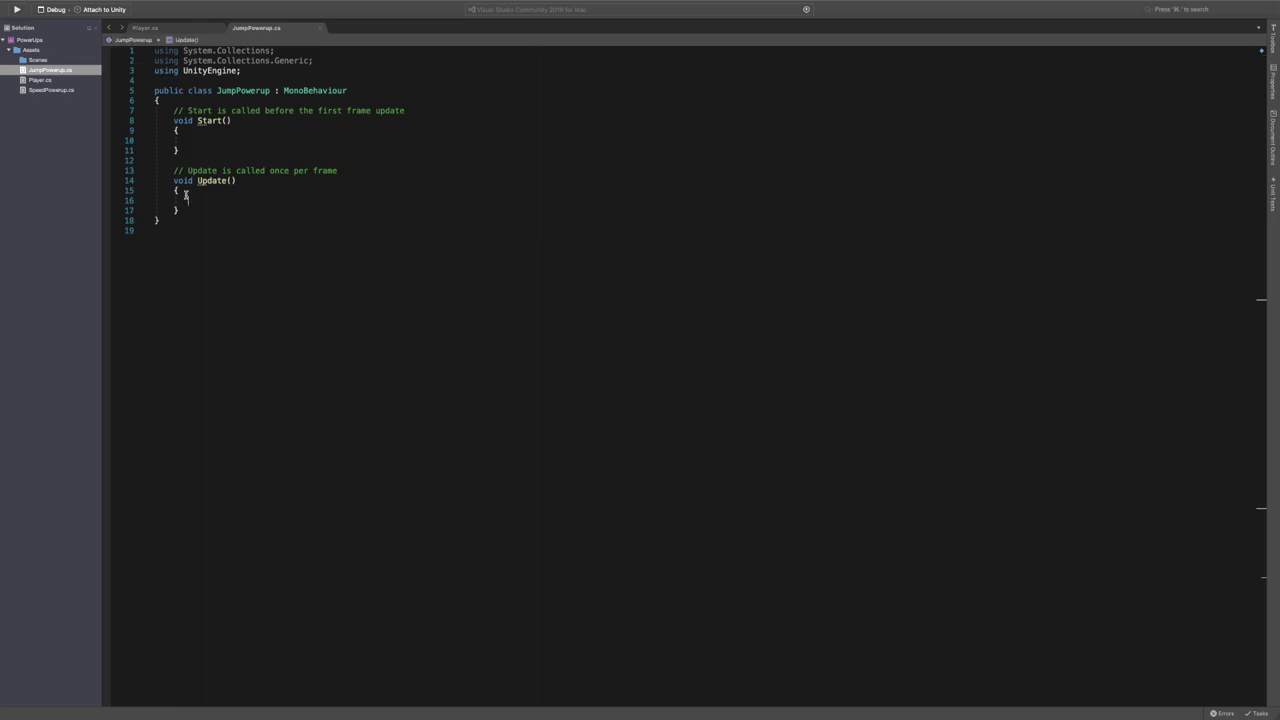
pyautogui.click(177, 207)
pyautogui.moveTo(177, 207); pyautogui.dragTo(173, 112)
pyautogui.press('BackSpace')
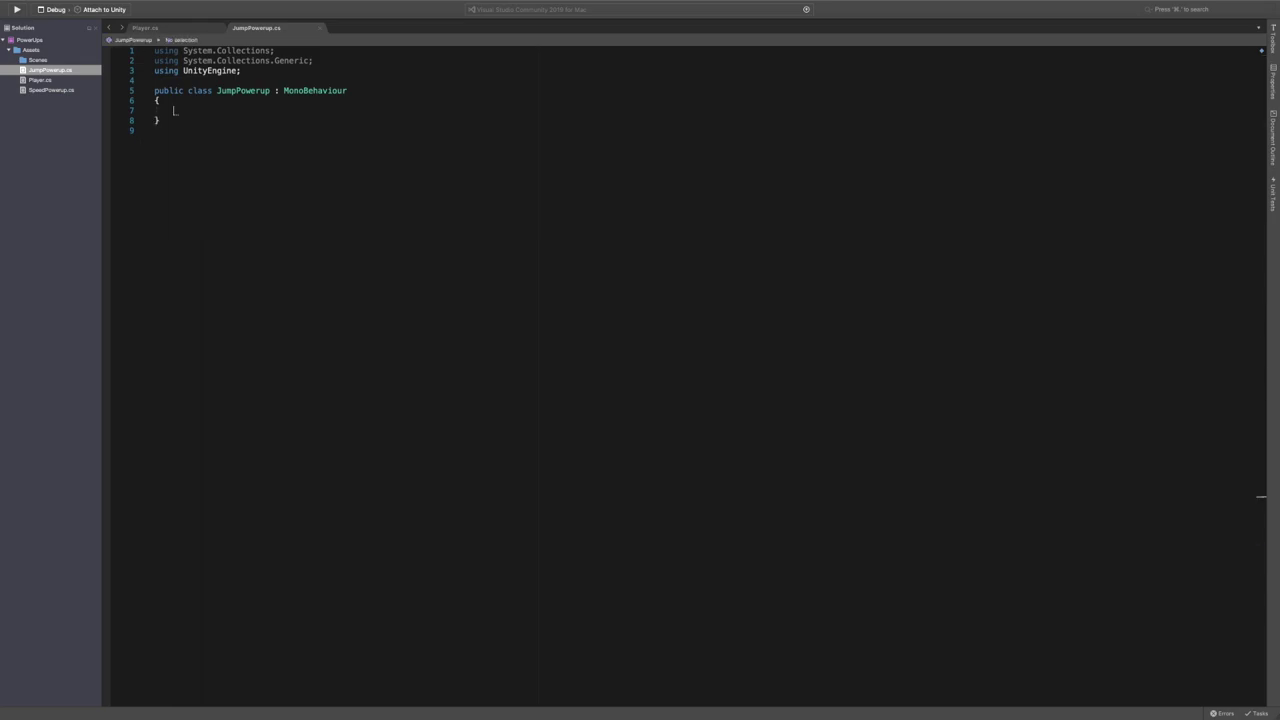
pyautogui.press('BackSpace')
# Copy SpeedPowerup's increase field and pickup code, then close SpeedPowerup.cs.
pyautogui.doubleClick(60, 88)
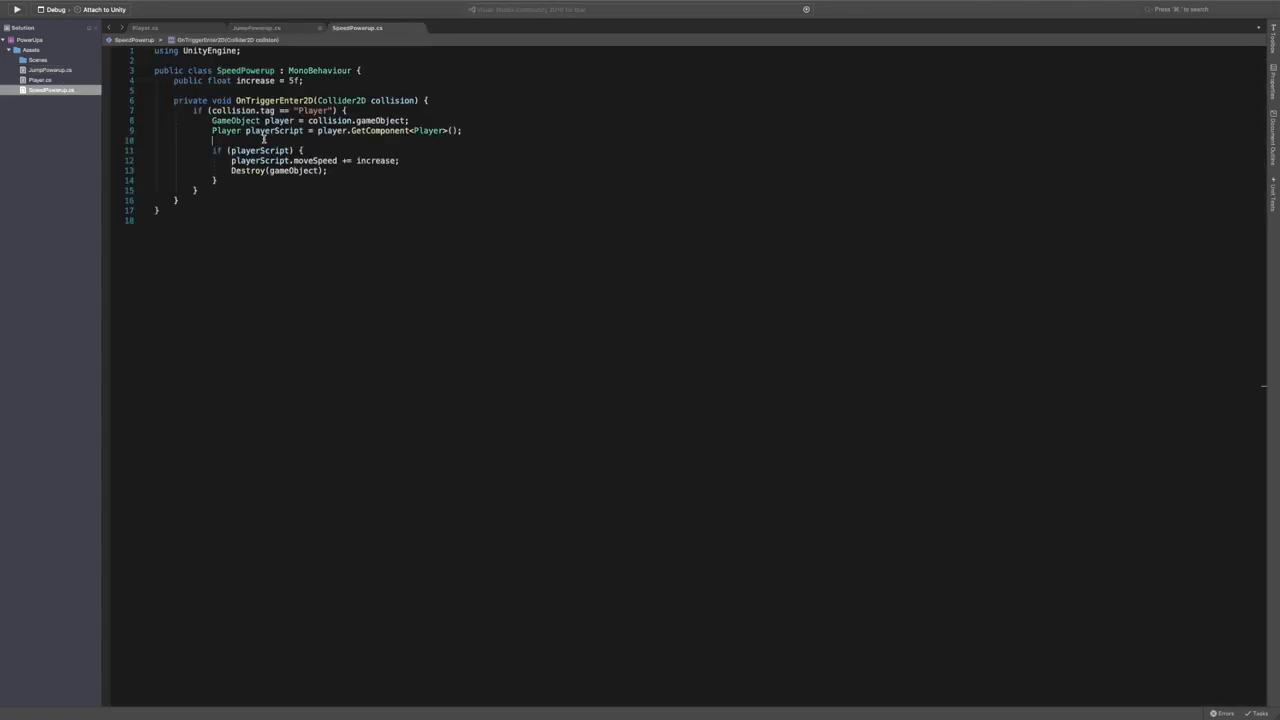
pyautogui.press('super+a')
pyautogui.click(264, 139)
pyautogui.moveTo(182, 201); pyautogui.dragTo(174, 84)
pyautogui.press('super+c')
pyautogui.press('super+w')
# Paste the pickup code into JumpPowerup and change moveSpeed to jumpForce.
pyautogui.click(278, 103)
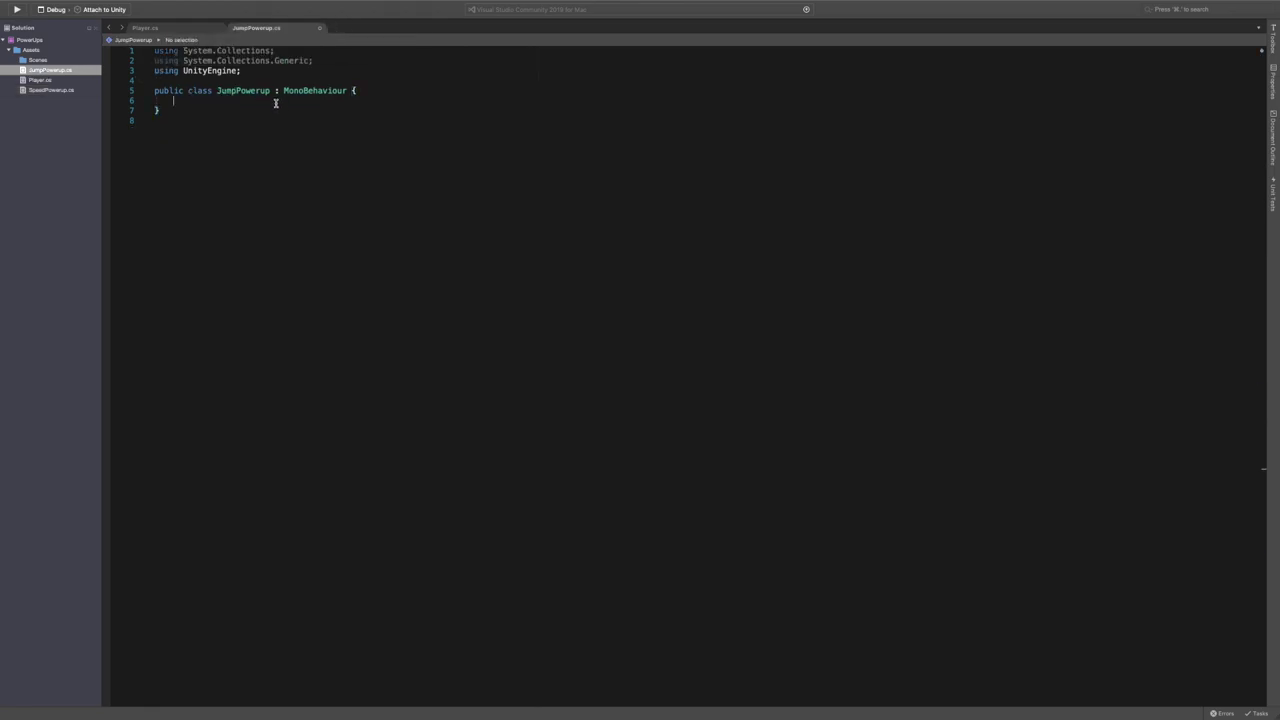
pyautogui.write('v')
pyautogui.press('BackSpace')
pyautogui.press('super+v')
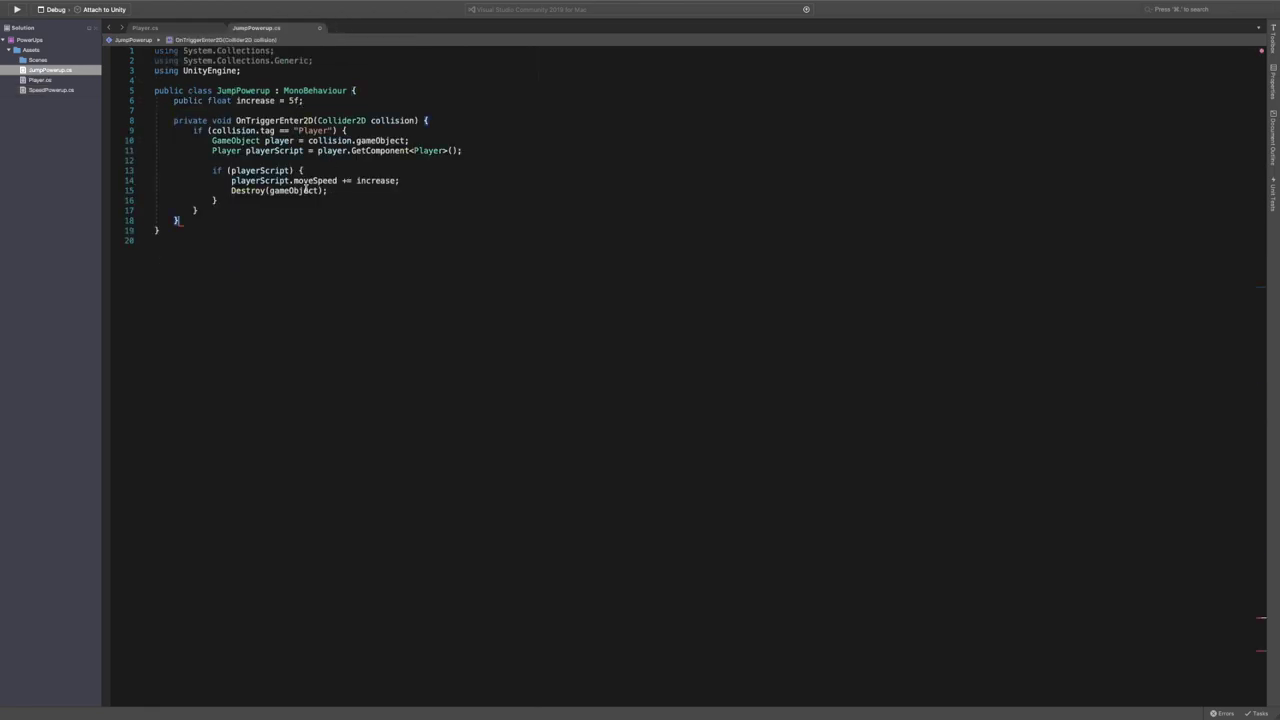
pyautogui.doubleClick(301, 181)
pyautogui.write('jumpForce')
pyautogui.press('super+Tab')
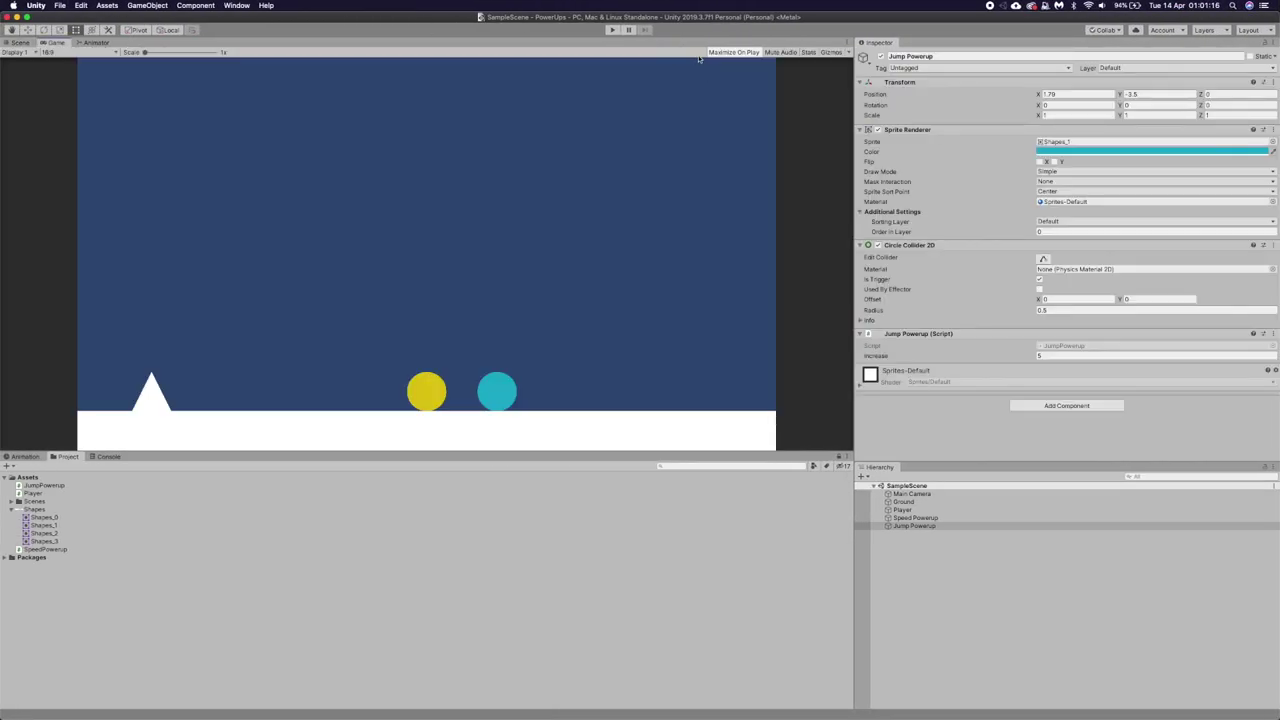
# Enter Play mode and select Player to watch its Jump Force.
pyautogui.click(614, 29)
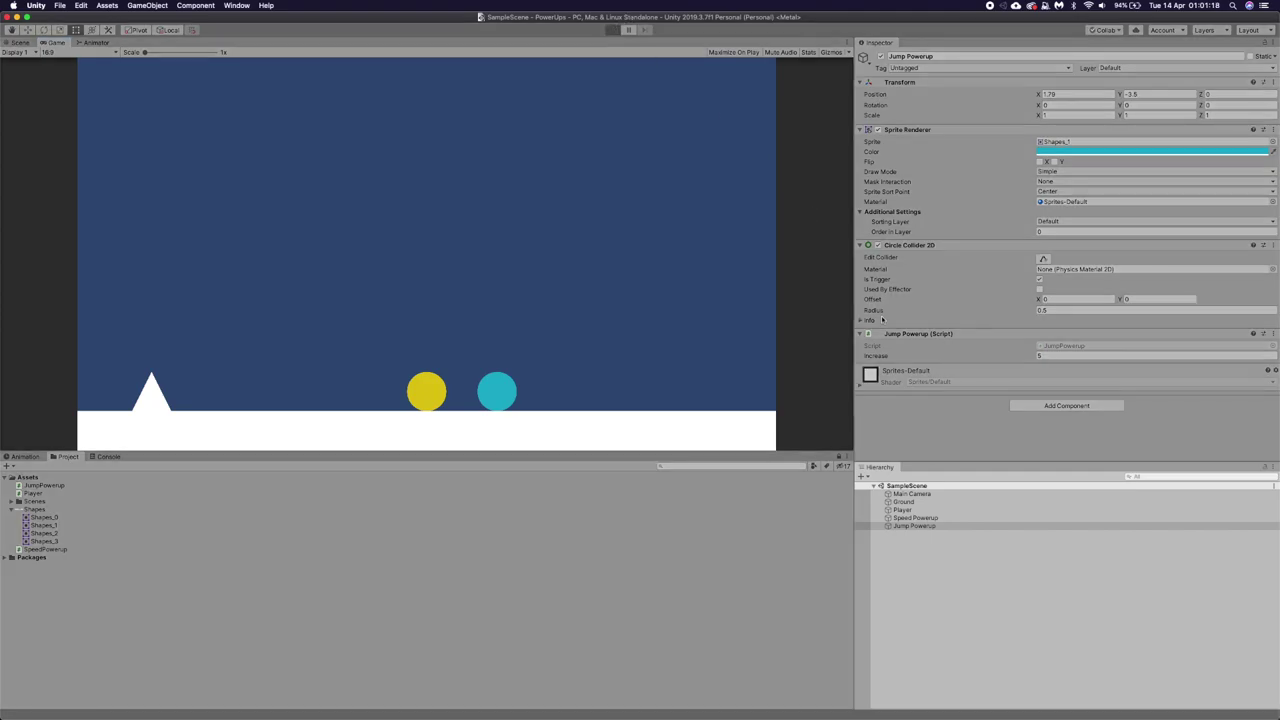
pyautogui.click(903, 510)
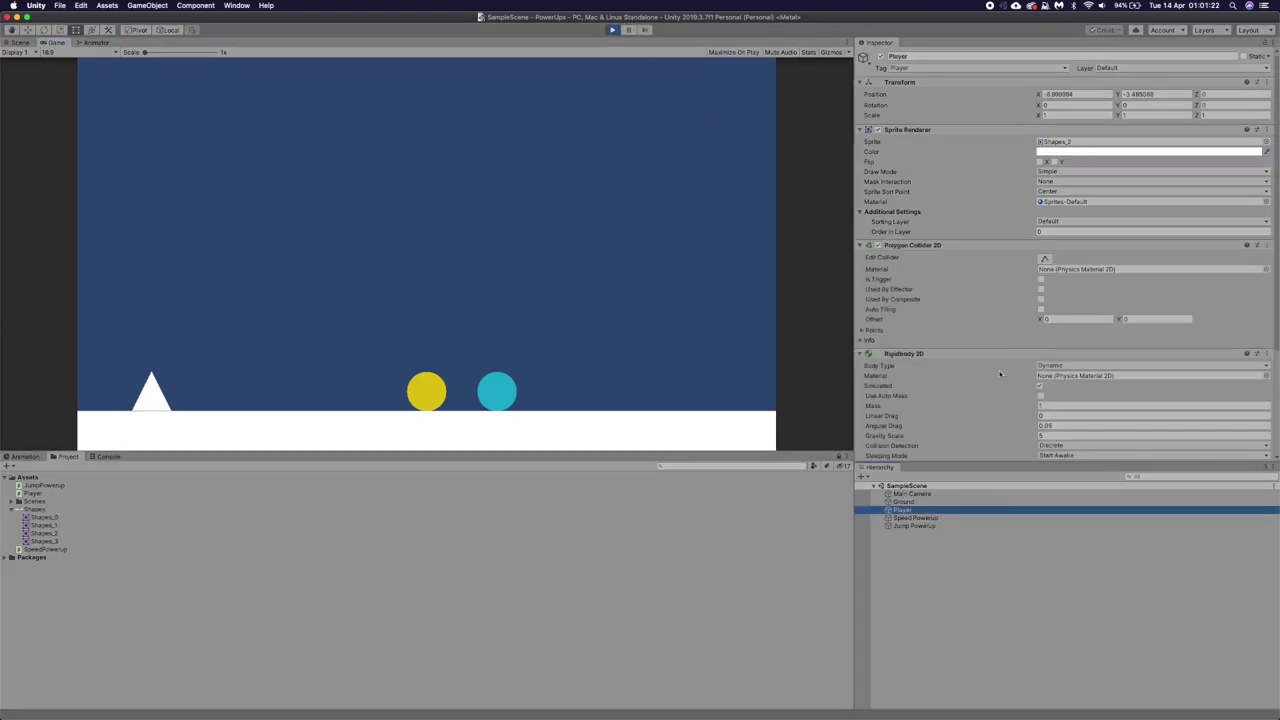
pyautogui.scroll(-3, 1000, 374)
pyautogui.click(1055, 379)
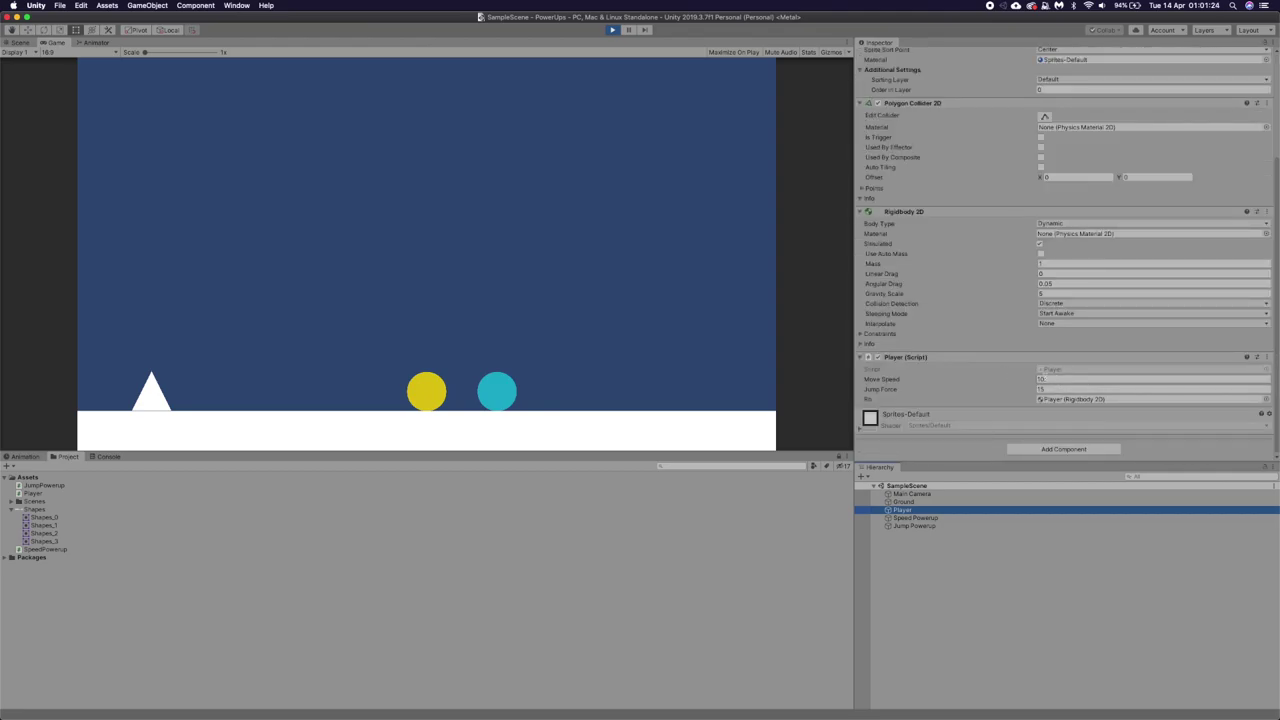
pyautogui.click(471, 404)
# Steer the player into the cyan jump power-up, raising Jump Force from 15 to 20.
pyautogui.press('Right')
pyautogui.press('Right')
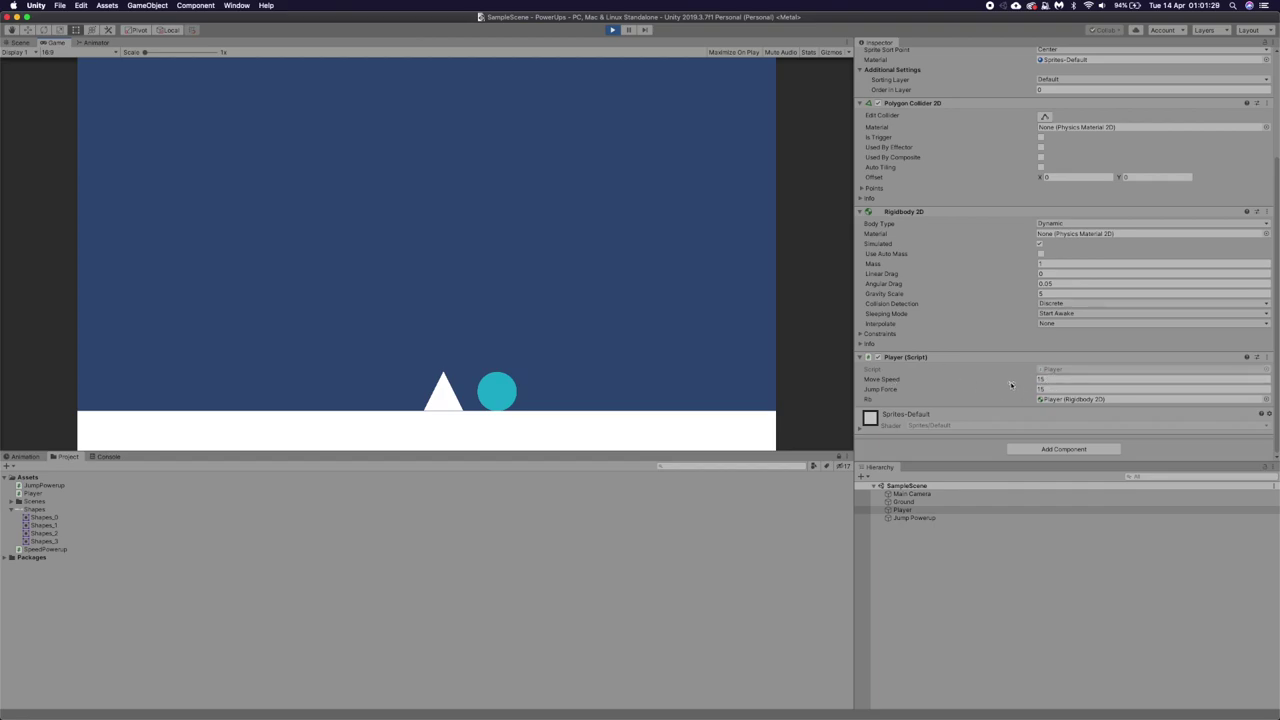
pyautogui.press('Left')
pyautogui.press('Right')
pyautogui.press('Left')
pyautogui.press('Right')
pyautogui.press('space')
pyautogui.press('Left')
# Jump around to test the higher jump, then stop Play mode.
pyautogui.press('Left')
pyautogui.press('Right')
pyautogui.press('space')
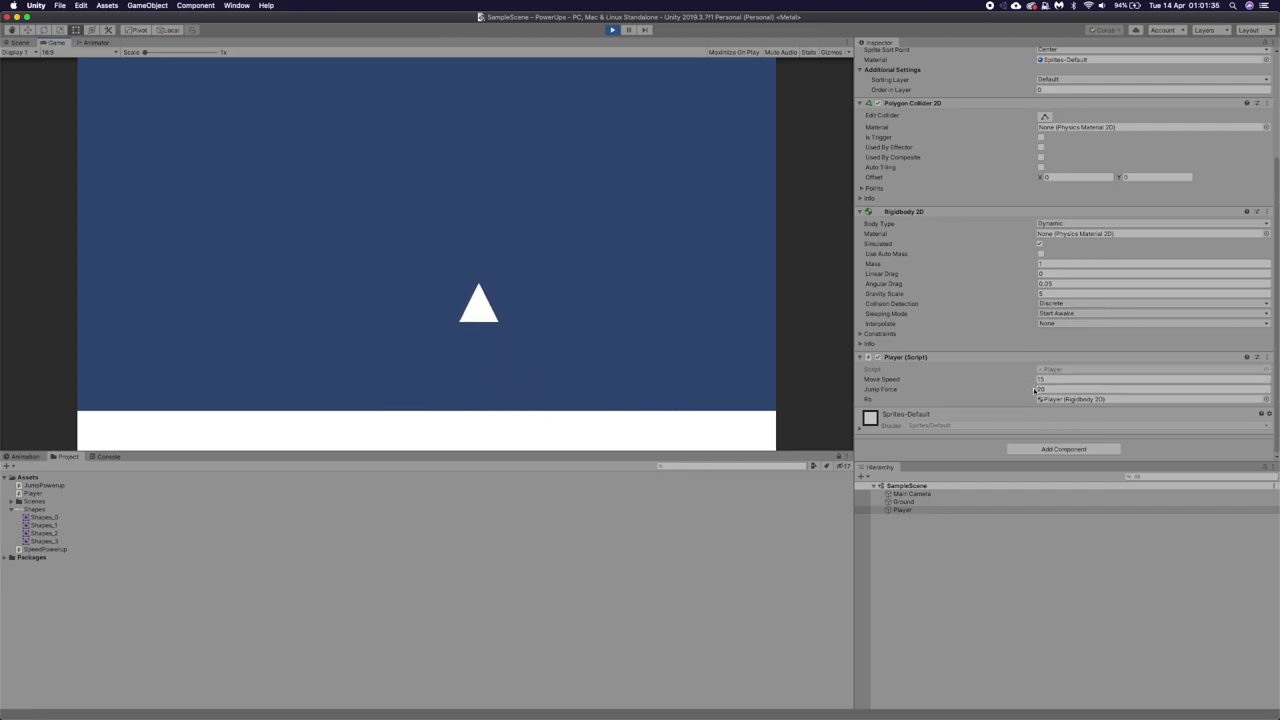
pyautogui.press('Left')
pyautogui.press('space')
pyautogui.press('Right')
pyautogui.press('space')
pyautogui.press('Left')
pyautogui.press('space')
pyautogui.press('Right')
pyautogui.press('space')
pyautogui.click(613, 29)
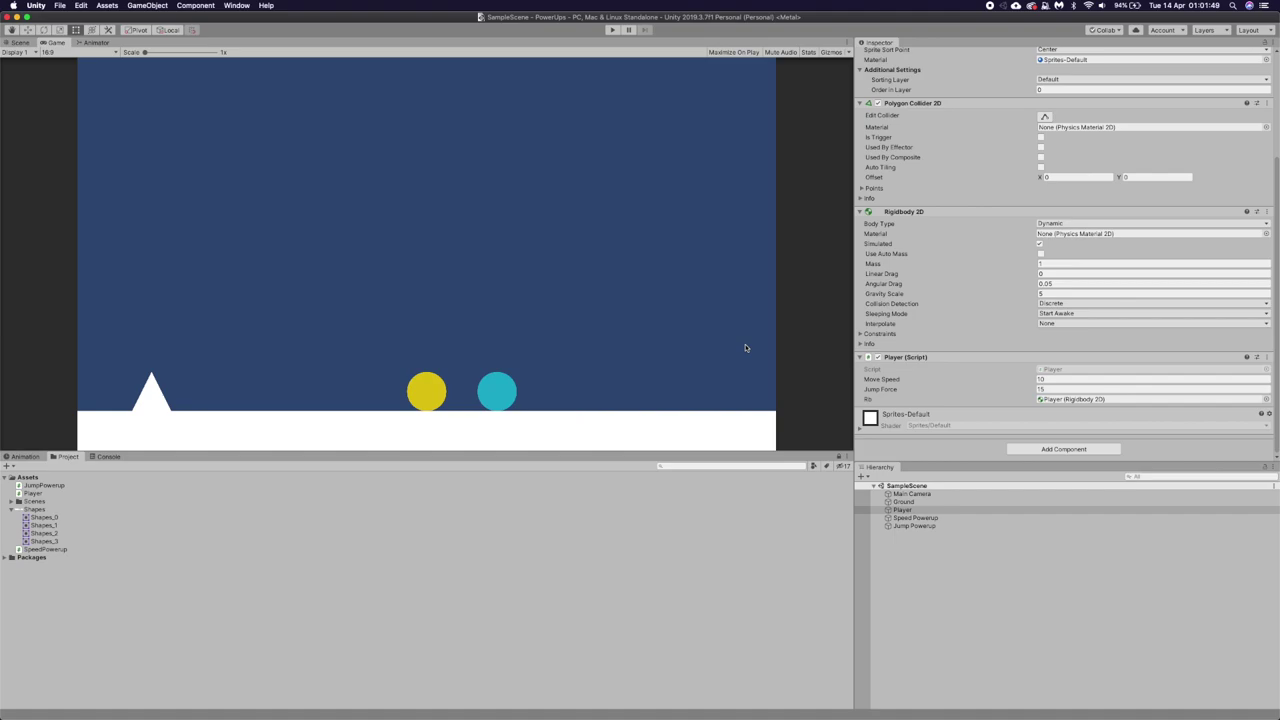
# Make the increase field private and remove its 5f default value.
pyautogui.hotkey('ctrl', 'Left')
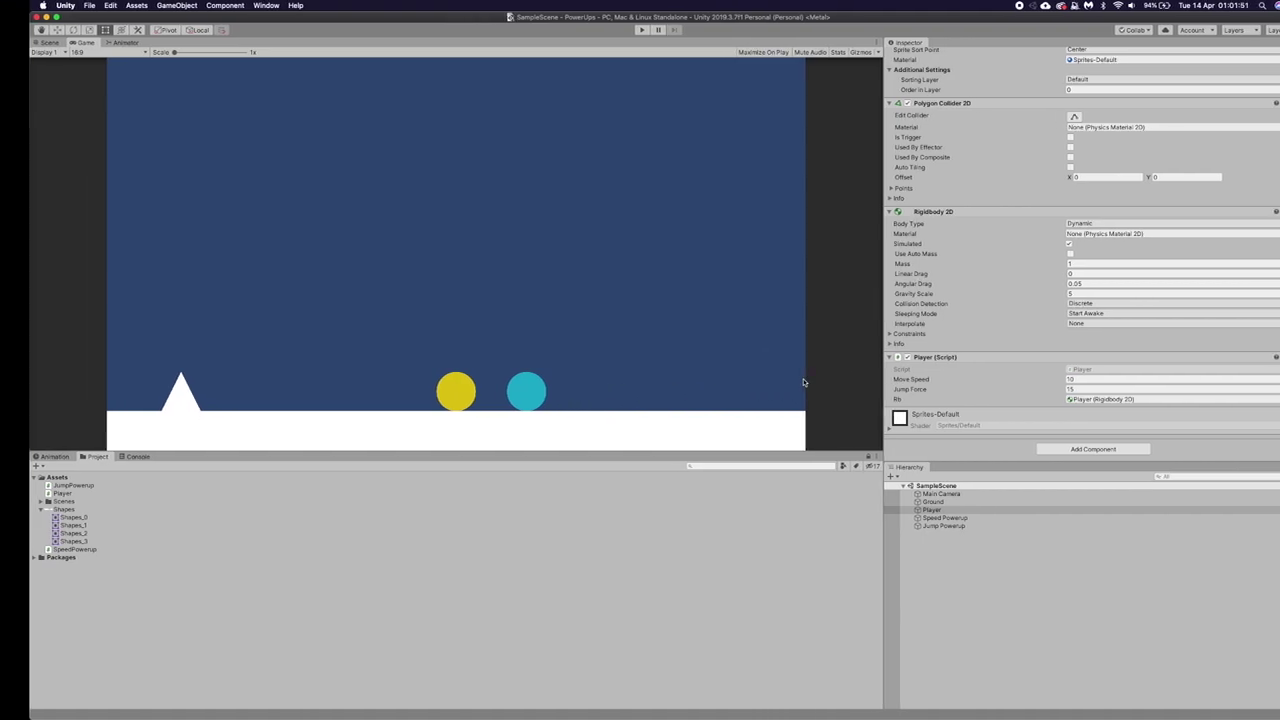
pyautogui.click(342, 101)
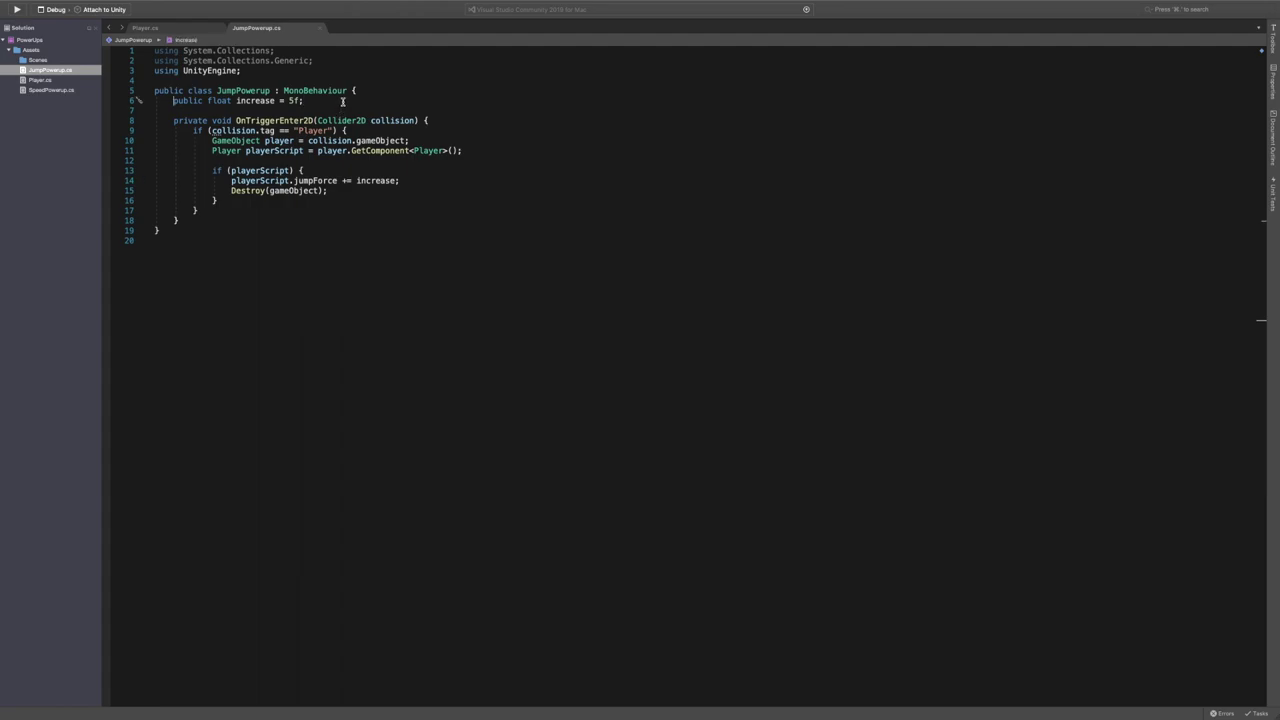
pyautogui.hotkey('shift', 'alt', 'Right')
pyautogui.hotkey('shift', 'alt', 'Left')
pyautogui.press('BackSpace')
pyautogui.hotkey('shift', 'alt', 'Left')
pyautogui.hotkey('shift', 'alt', 'Left')
pyautogui.press('BackSpace')
pyautogui.press('BackSpace')
pyautogui.press('Up')
pyautogui.press('End')
pyautogui.press('Return')
# Declare public float fields minIncrease = 5 and maxIncrease = 10.
pyautogui.write('pub')
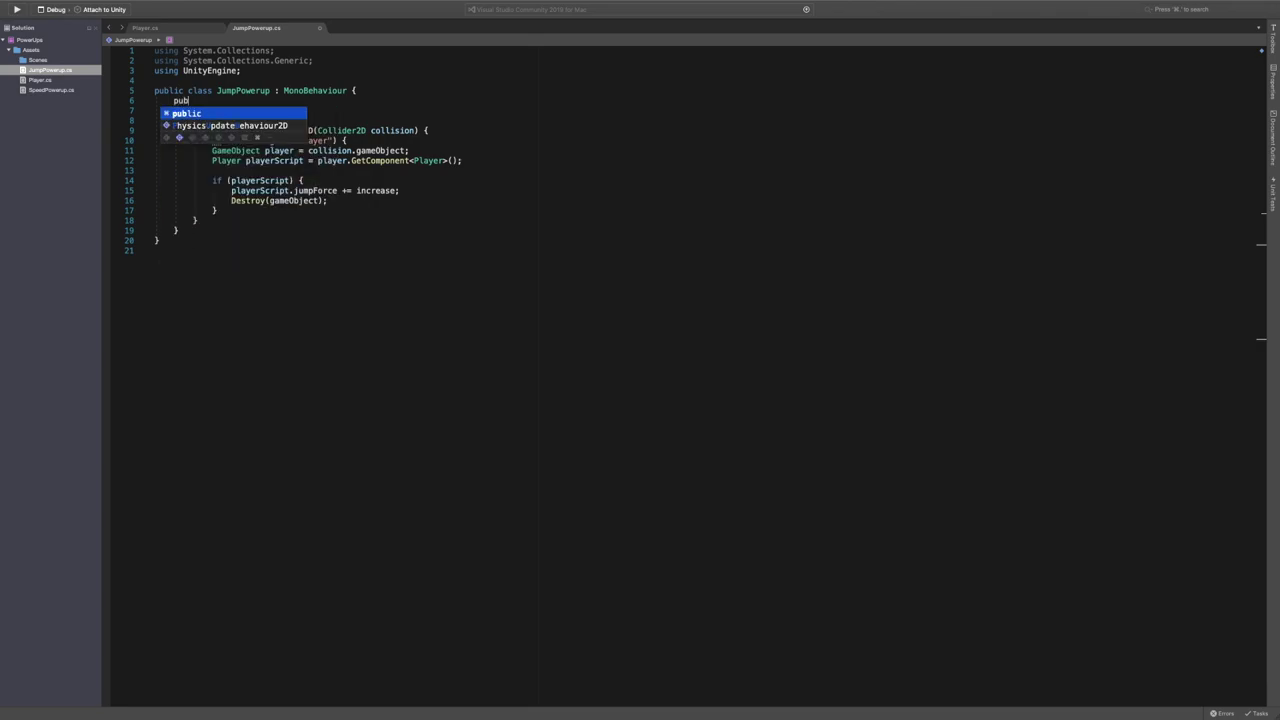
pyautogui.write('lic min')
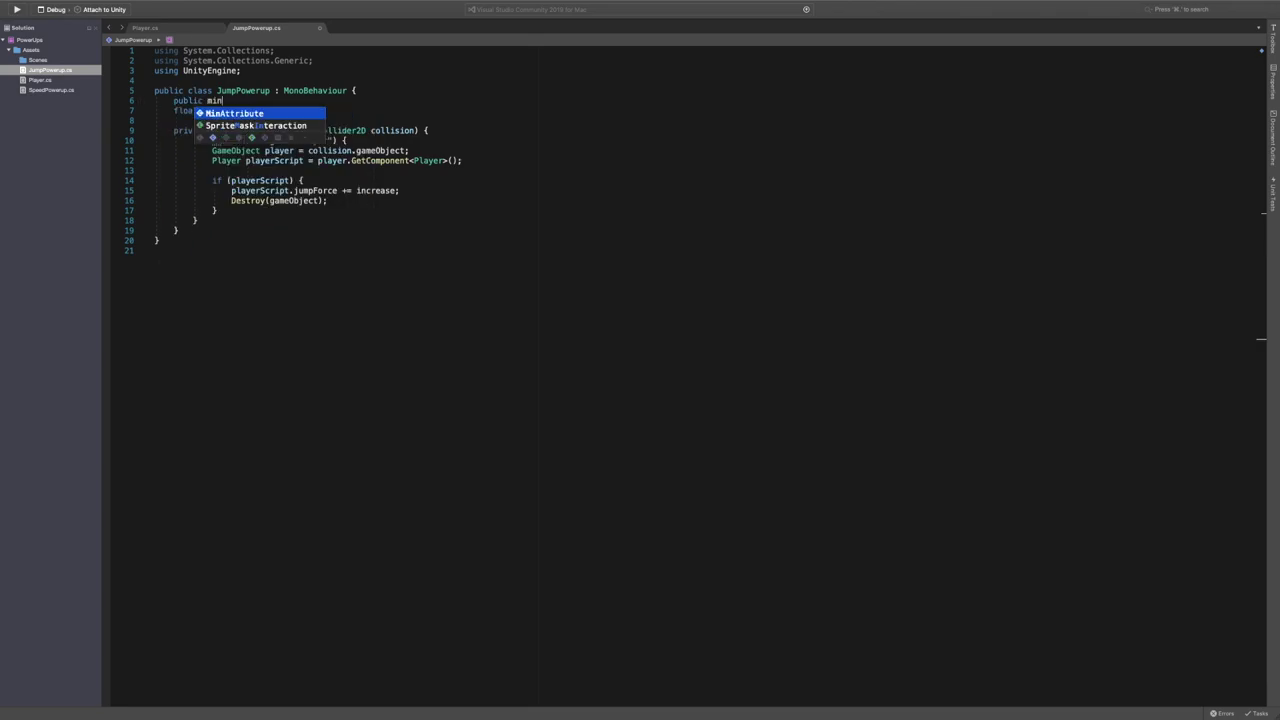
pyautogui.write('Incraseease =')
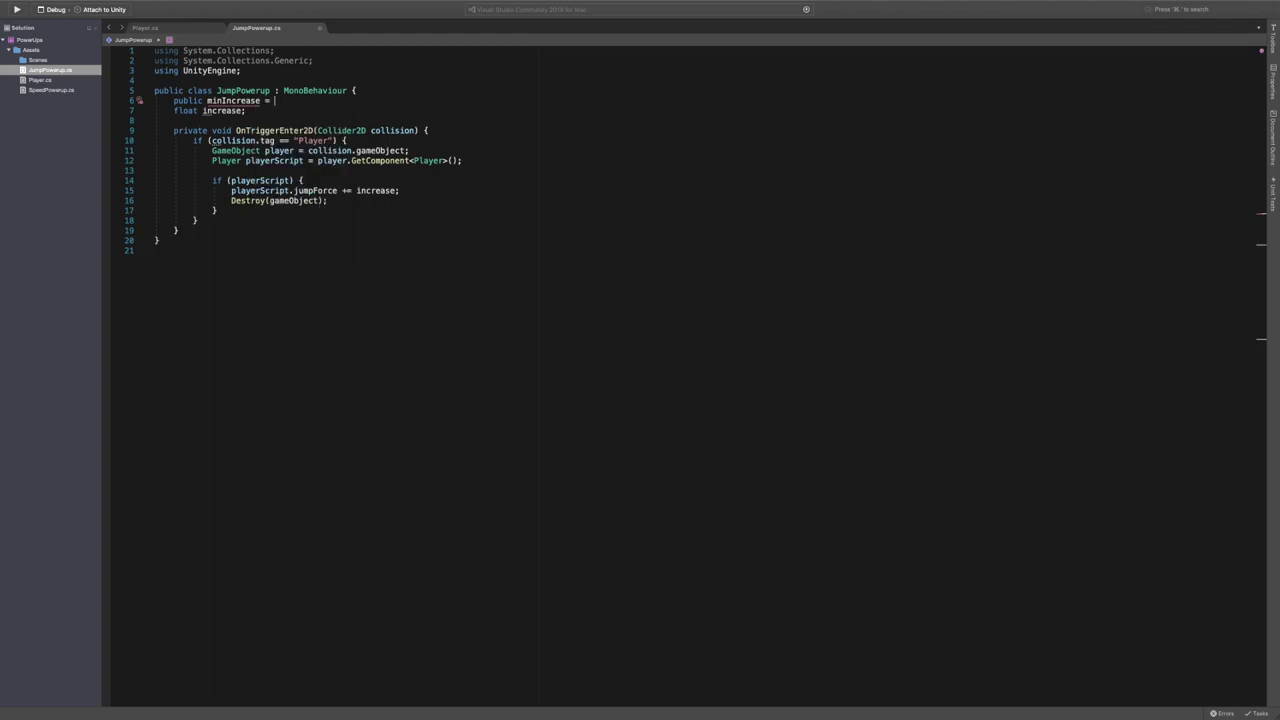
pyautogui.write('5')
pyautogui.write('float')
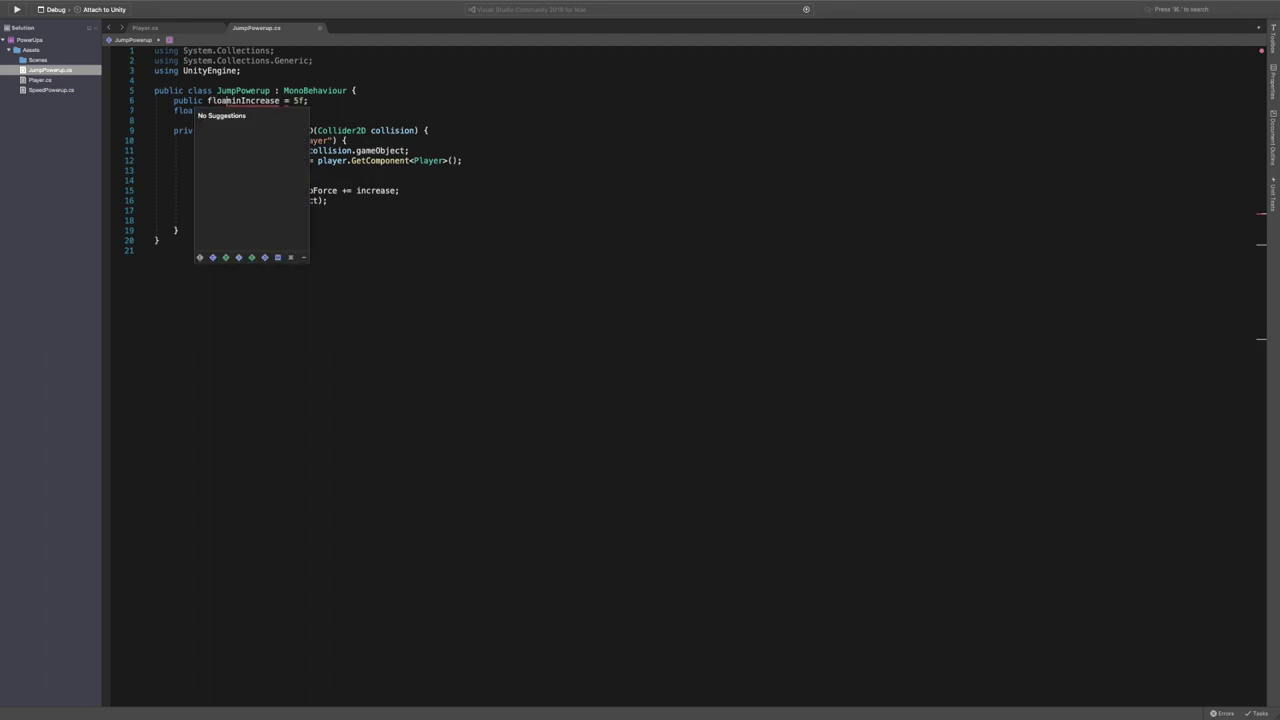
pyautogui.press('End')
pyautogui.hotkey('shift', 'Home')
pyautogui.press('super+c')
pyautogui.press('End')
pyautogui.press('Return')
pyautogui.press('super+v')
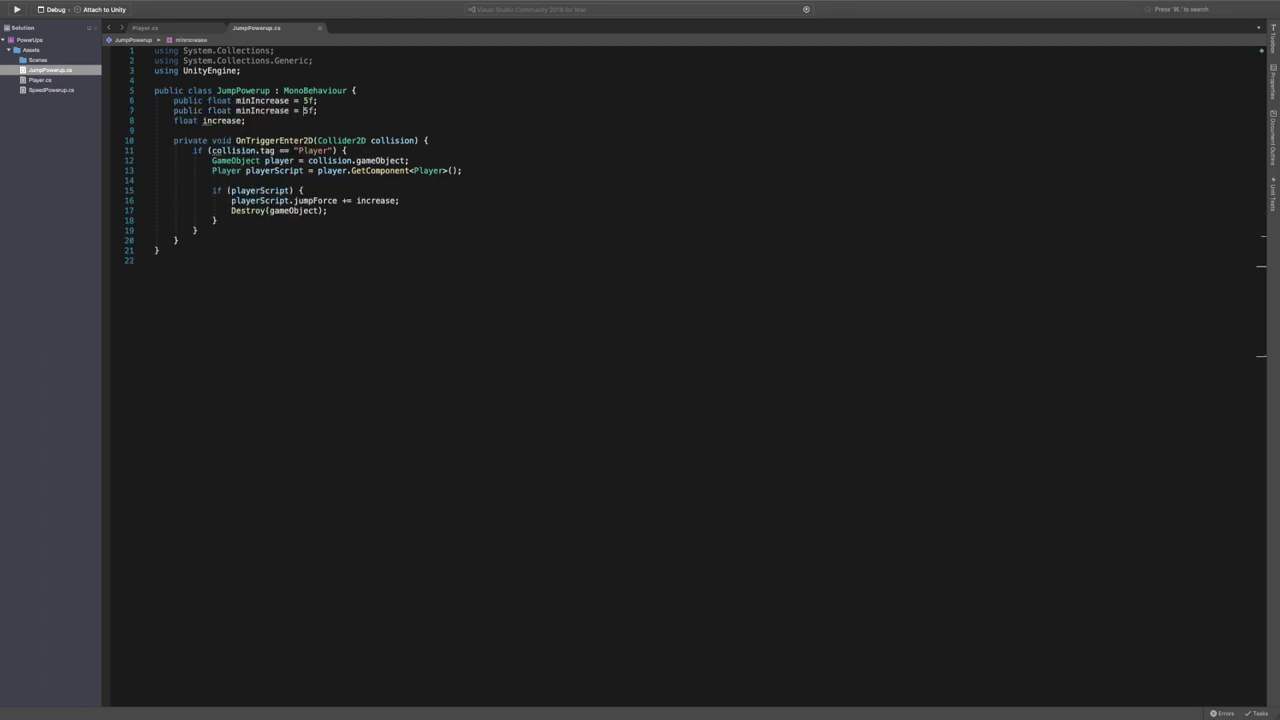
pyautogui.hotkey('alt', 'shift', 'Right')
pyautogui.write('maxIncrease')
pyautogui.press('End')
pyautogui.press('BackSpace')
pyautogui.write('10')
# Add a Start method setting increase = Random.Range(minIncrease, maxIncrease).
pyautogui.click(336, 120)
pyautogui.press('Return')
pyautogui.press('Return')
pyautogui.write('Start')
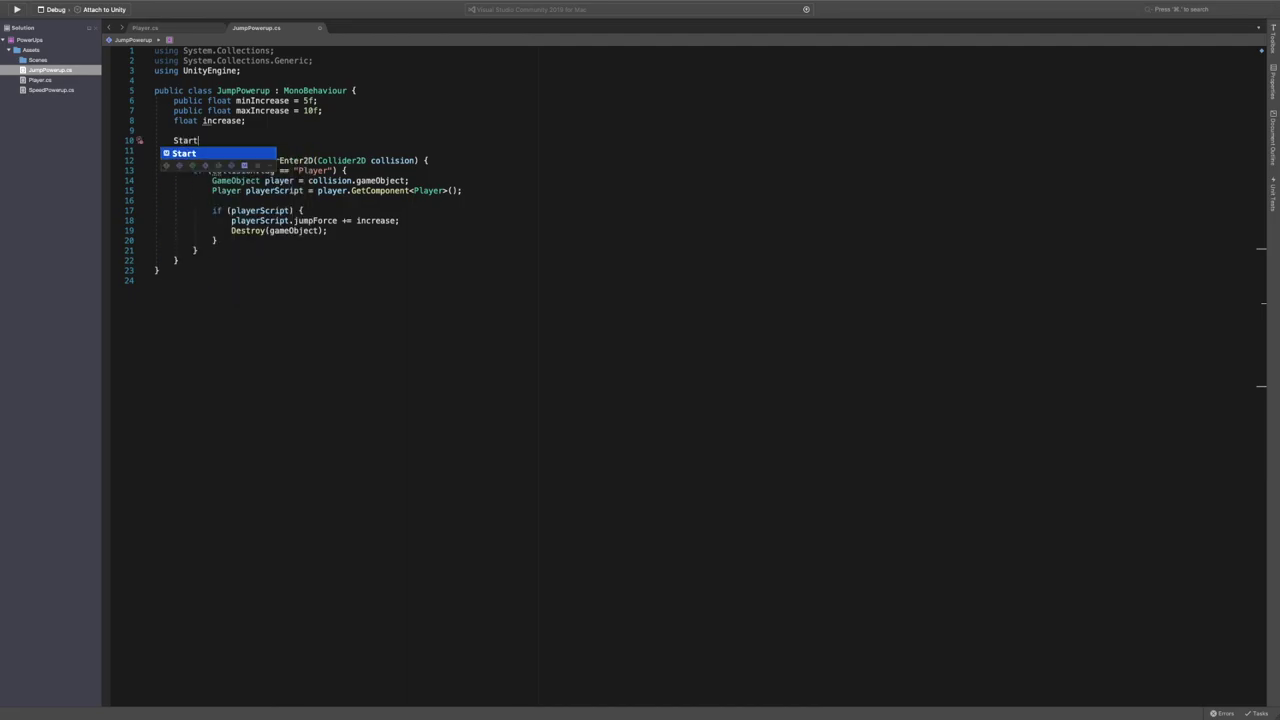
pyautogui.press('Return')
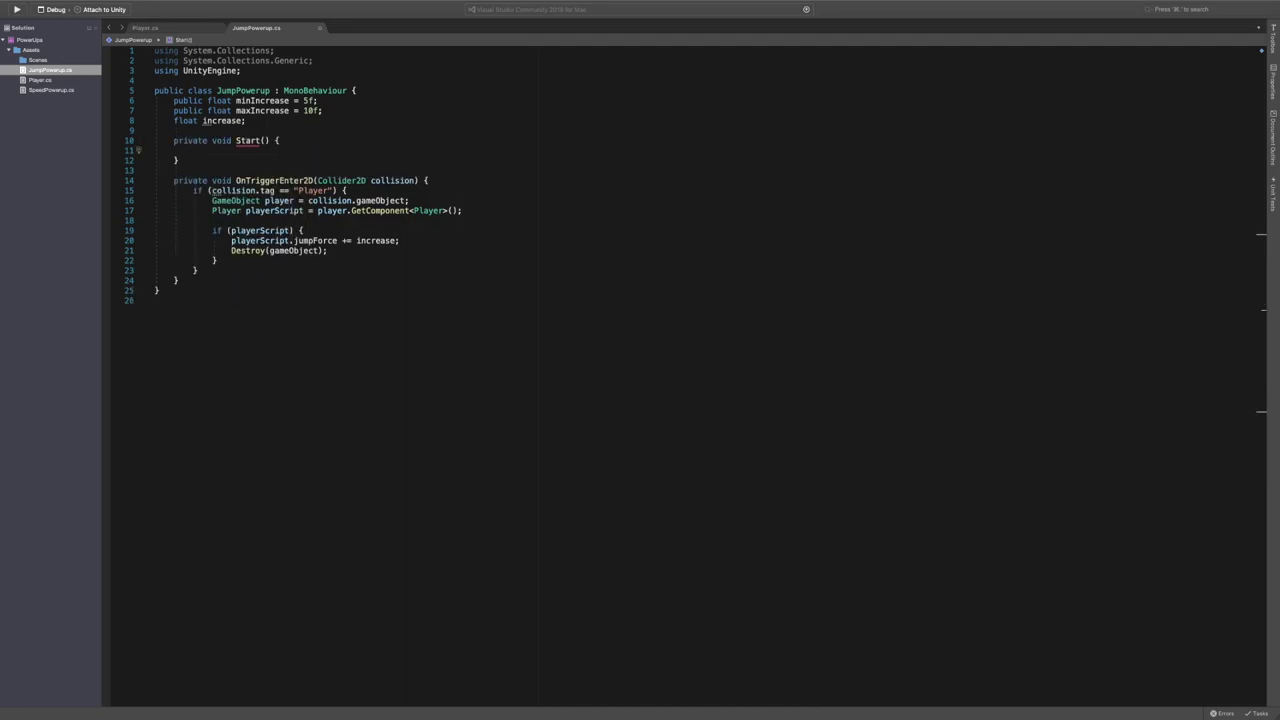
pyautogui.write('increase = Random.Ra')
pyautogui.press('Down')
pyautogui.write('nge(min')
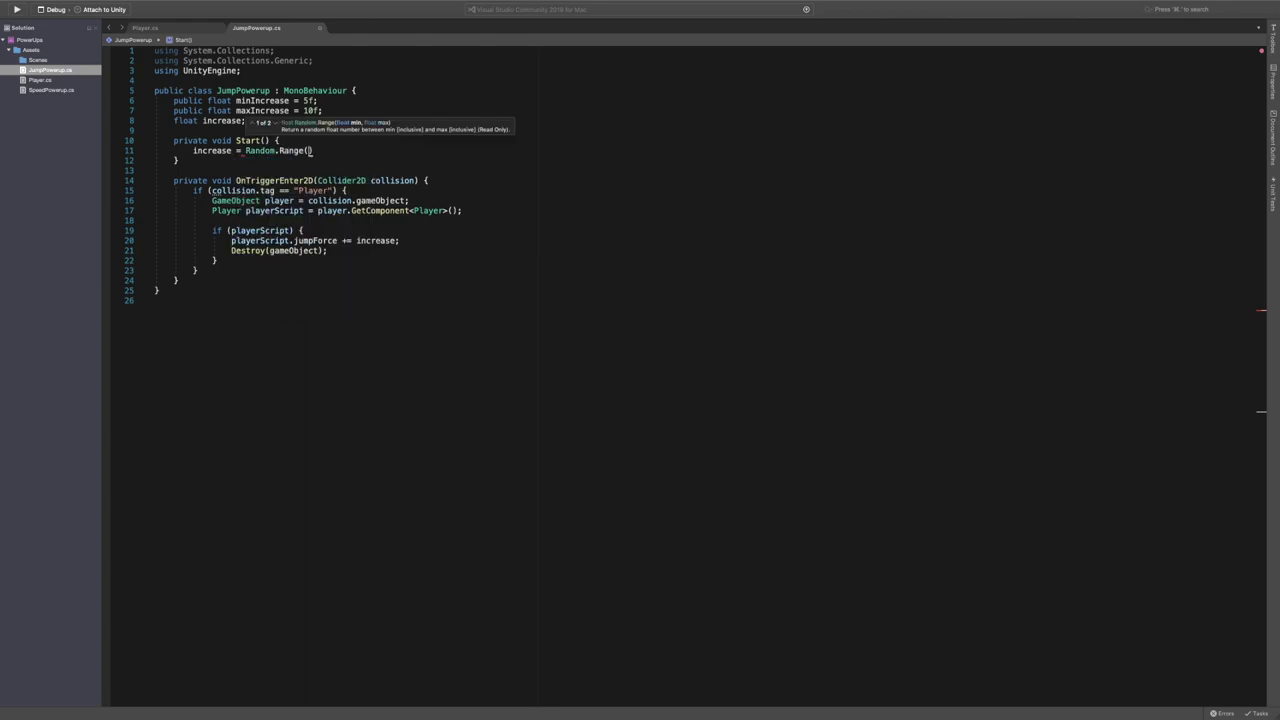
pyautogui.write('I')
pyautogui.press('Return')
pyautogui.write(', ma')
pyautogui.write('x')
pyautogui.press('Escape')
pyautogui.write('Increase);')
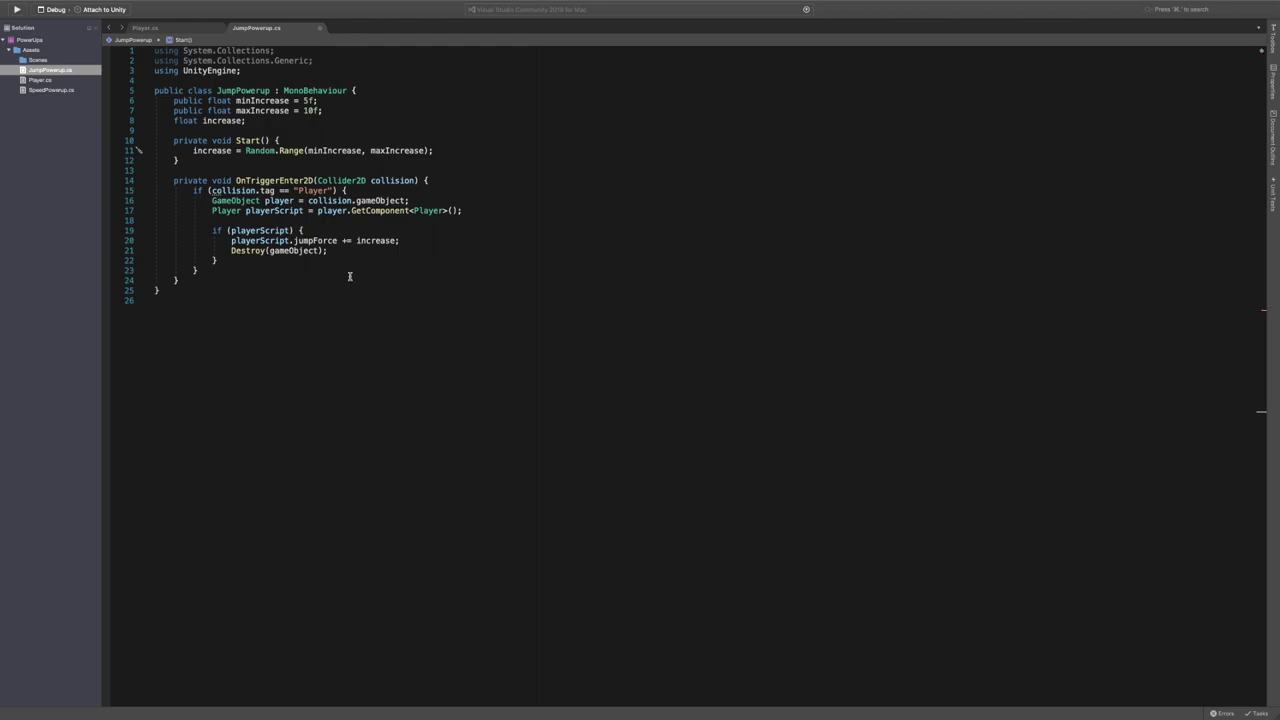
pyautogui.press('super+Tab')
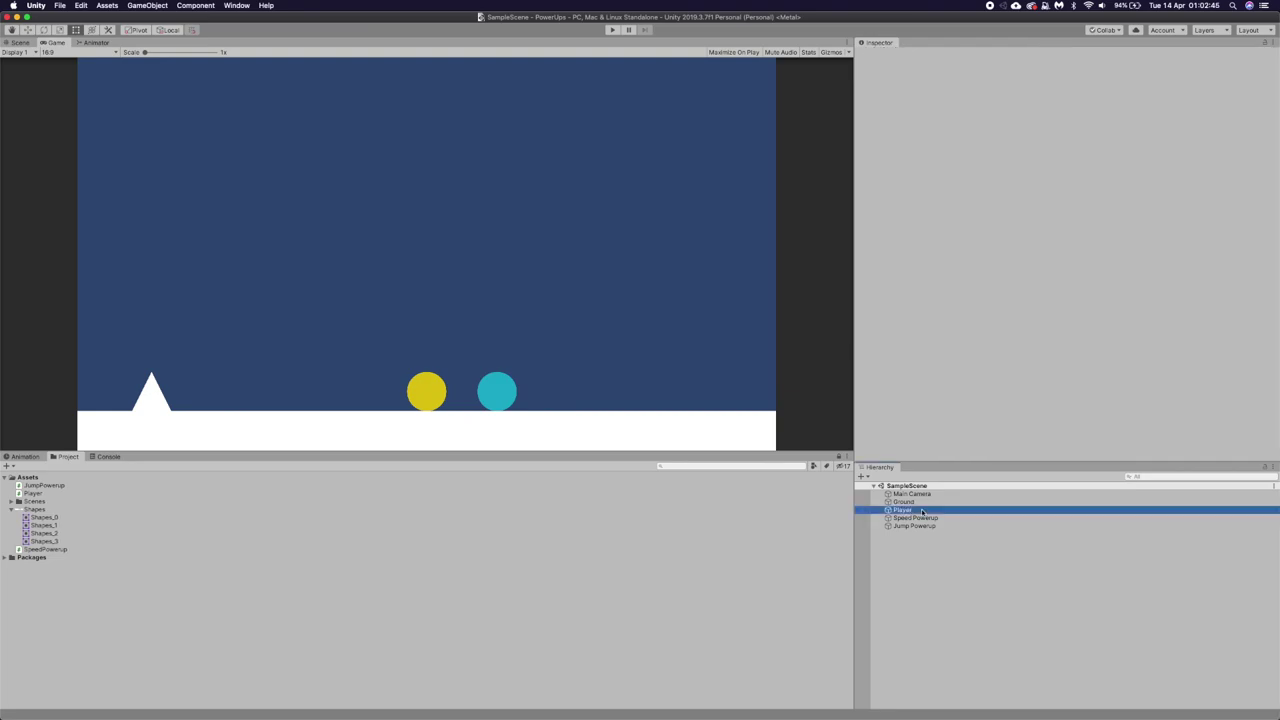
# With Player selected, play the game and collect the yellow speed and cyan jump power-ups.
pyautogui.click(885, 511)
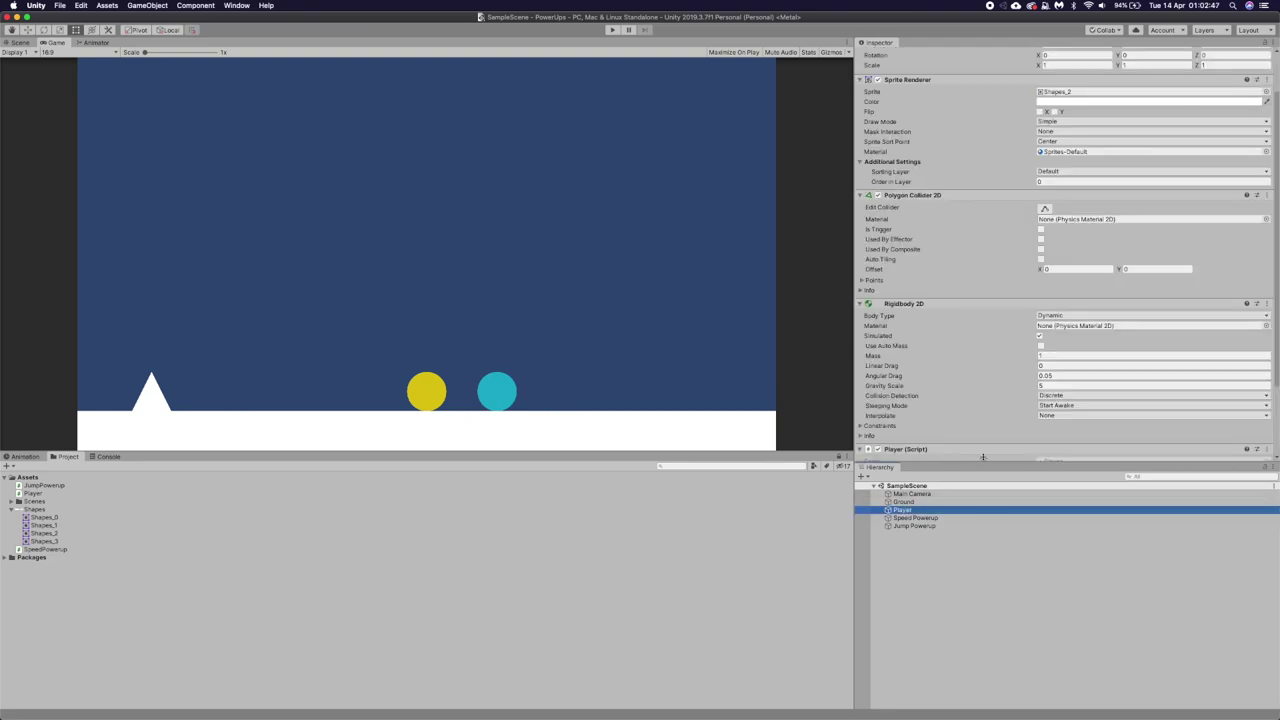
pyautogui.scroll(-3, 921, 368)
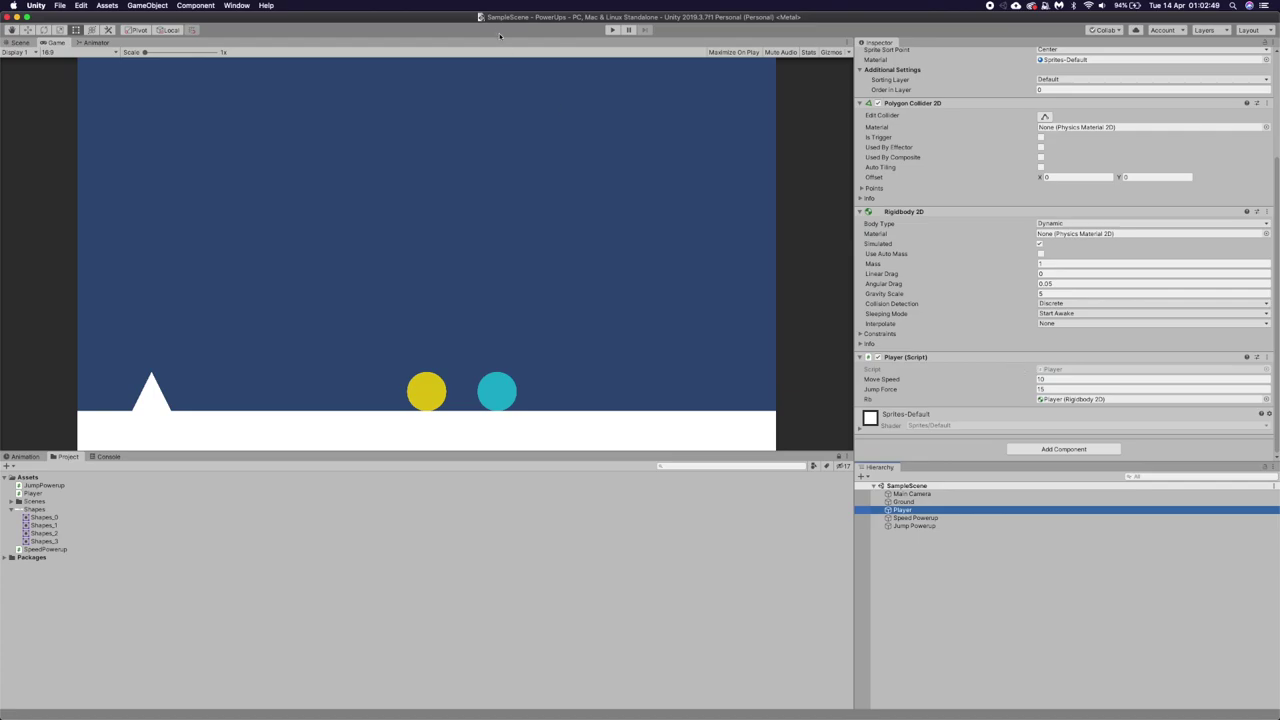
pyautogui.click(612, 29)
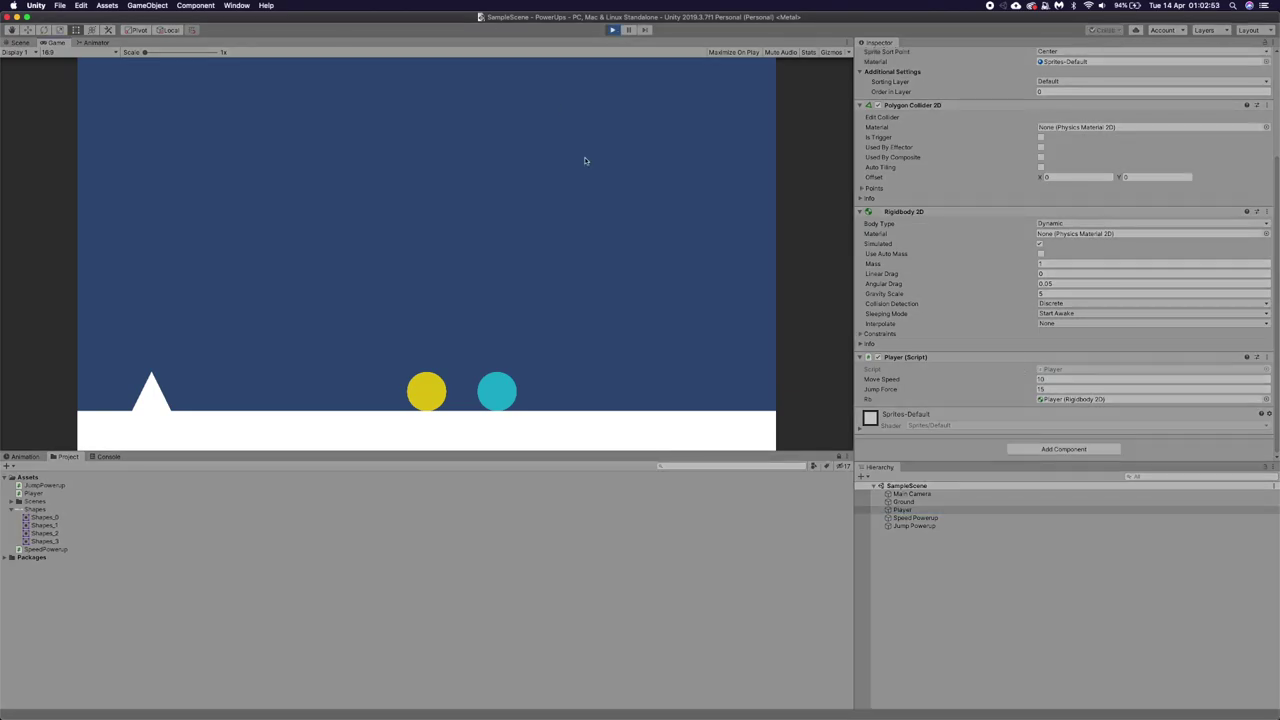
pyautogui.press('Right')
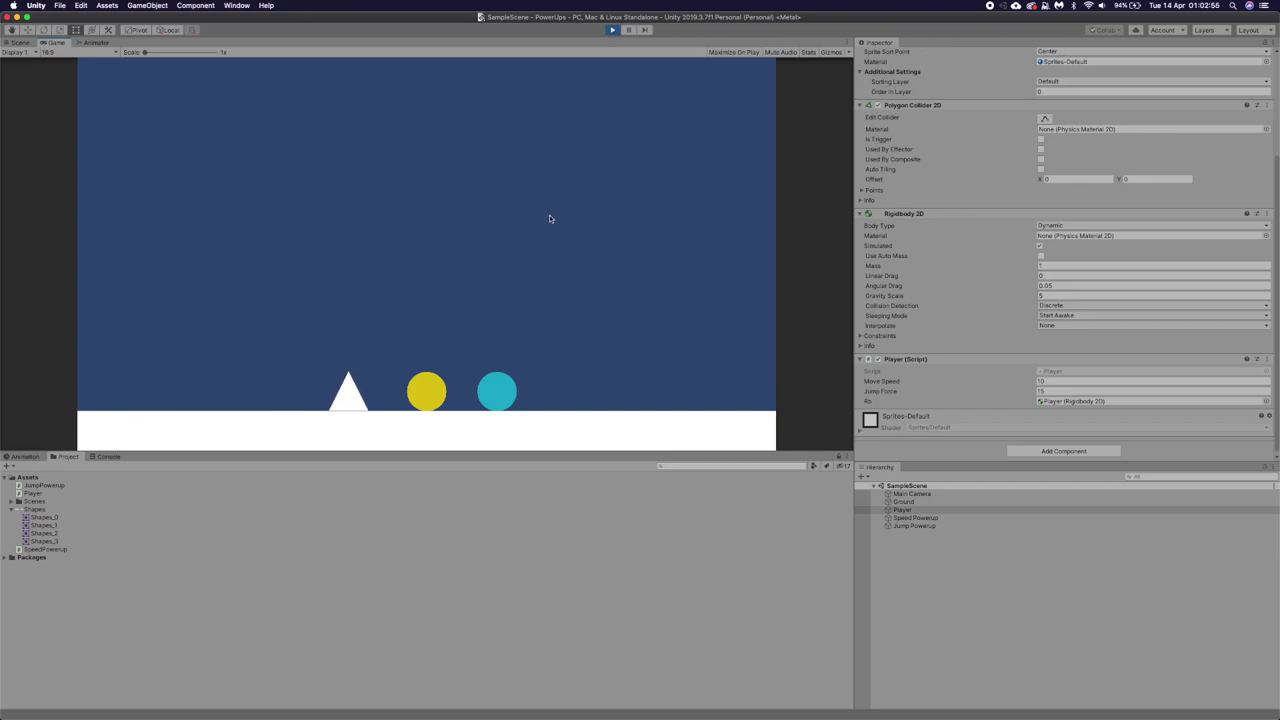
pyautogui.press('Right')
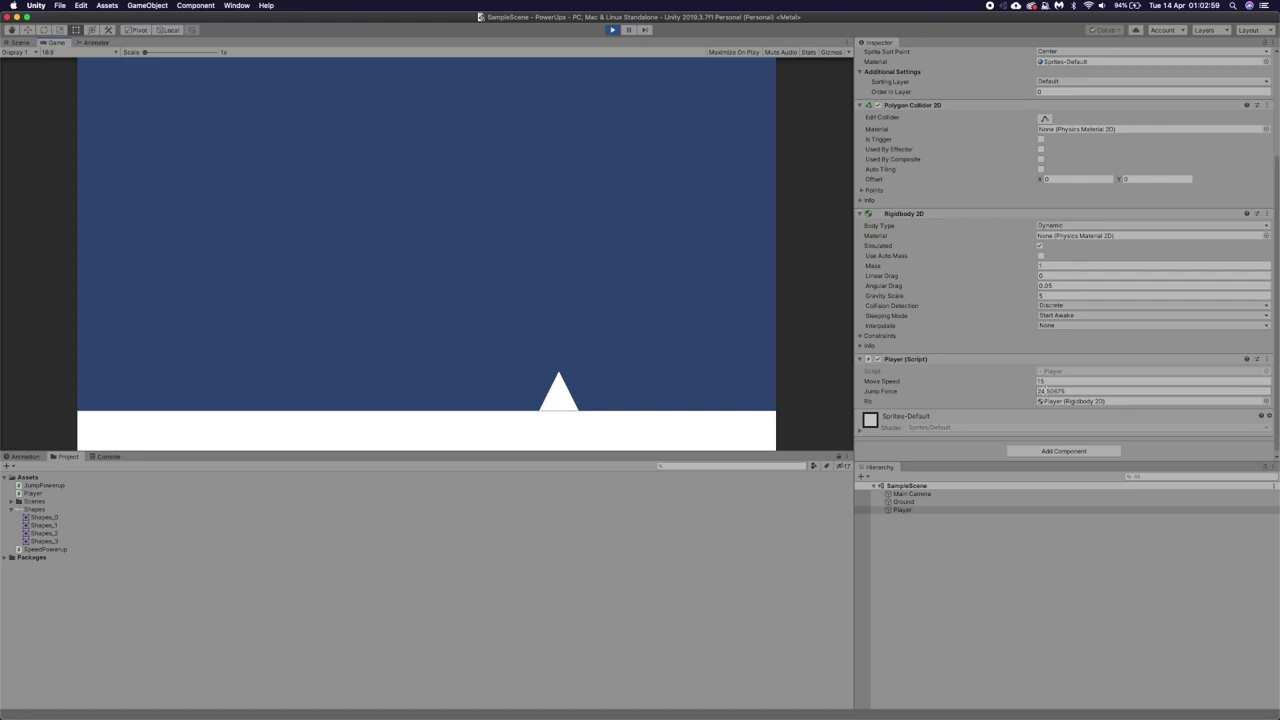
# Jump and run back and forth to test the boosted Move Speed 15 and Jump Force about 24.5.
pyautogui.press('space')
pyautogui.press('Left')
pyautogui.press('Right')
pyautogui.press('space')
pyautogui.press('Left')
pyautogui.press('space')
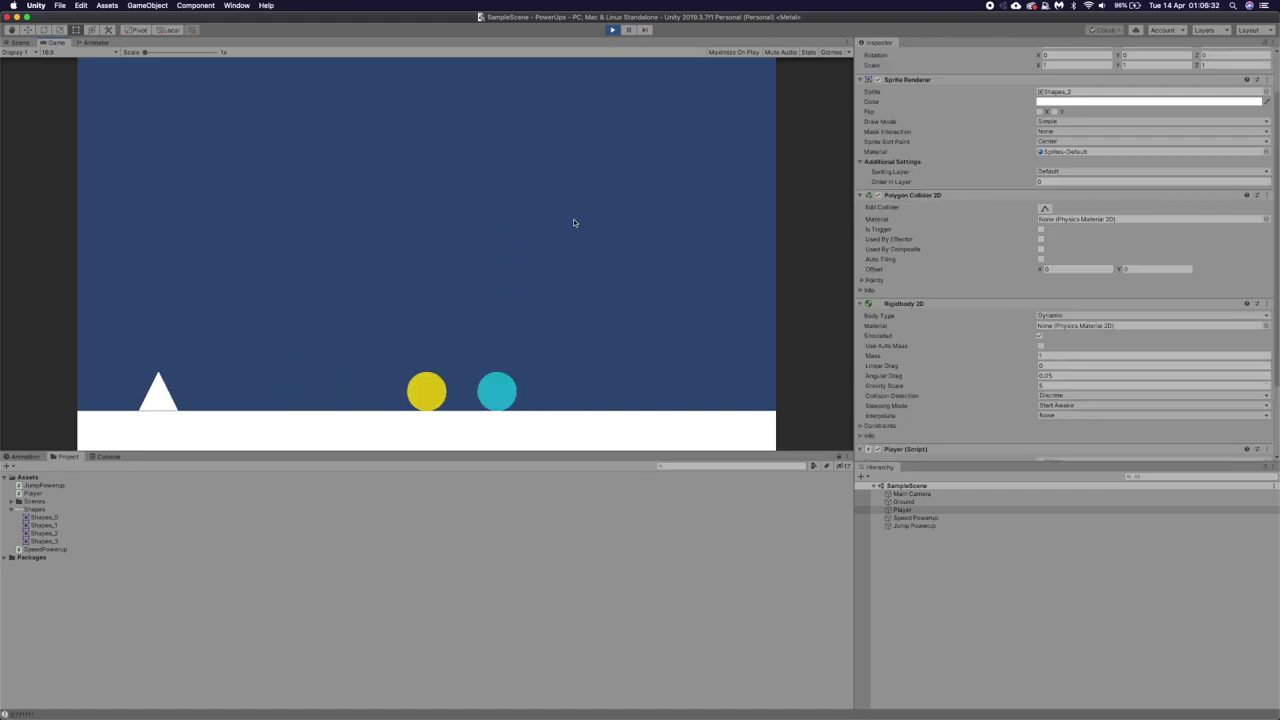
pyautogui.press('Right')
pyautogui.press('Left')
pyautogui.press('Right')
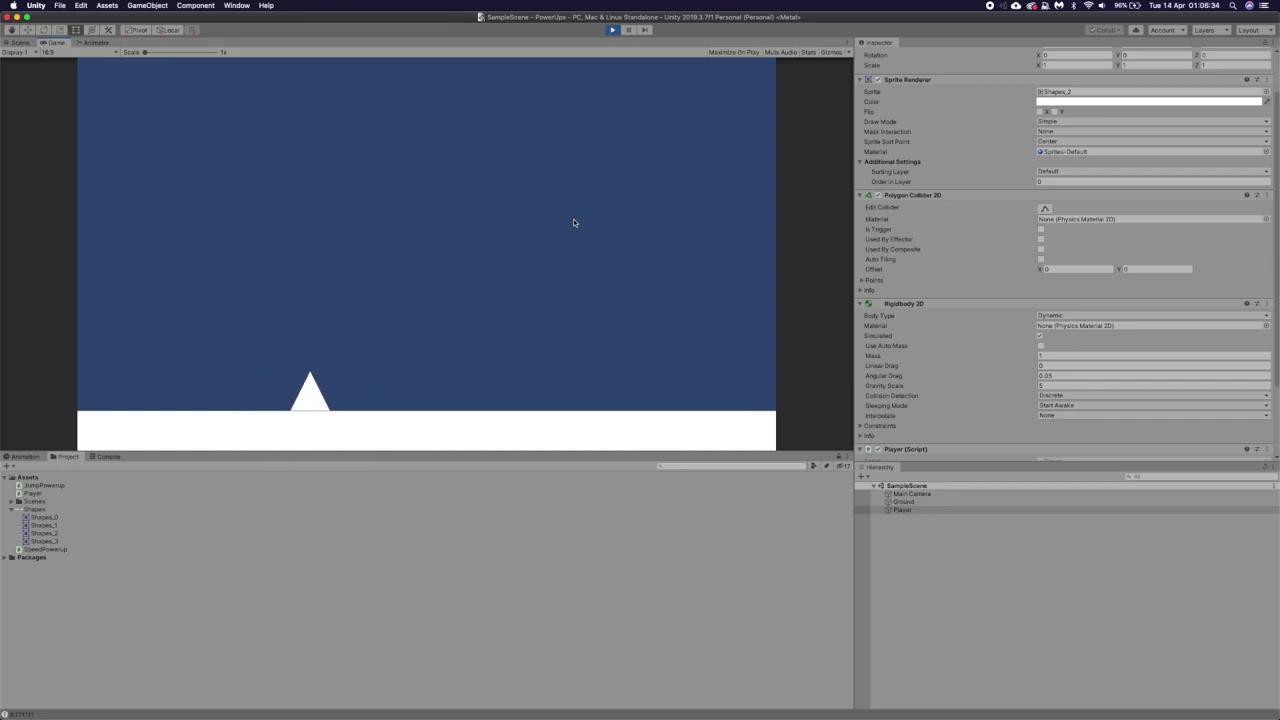
pyautogui.press('space')
pyautogui.press('Left')
pyautogui.press('space')
pyautogui.press('Right')
pyautogui.press('Left')
pyautogui.press('Right')
pyautogui.press('Left')
pyautogui.press('Right')
pyautogui.press('space')
pyautogui.press('Left')
pyautogui.press('space')
pyautogui.press('Right')
pyautogui.press('space')
pyautogui.press('Left')
pyautogui.press('space')
pyautogui.press('Right')
pyautogui.press('space')
pyautogui.press('space')
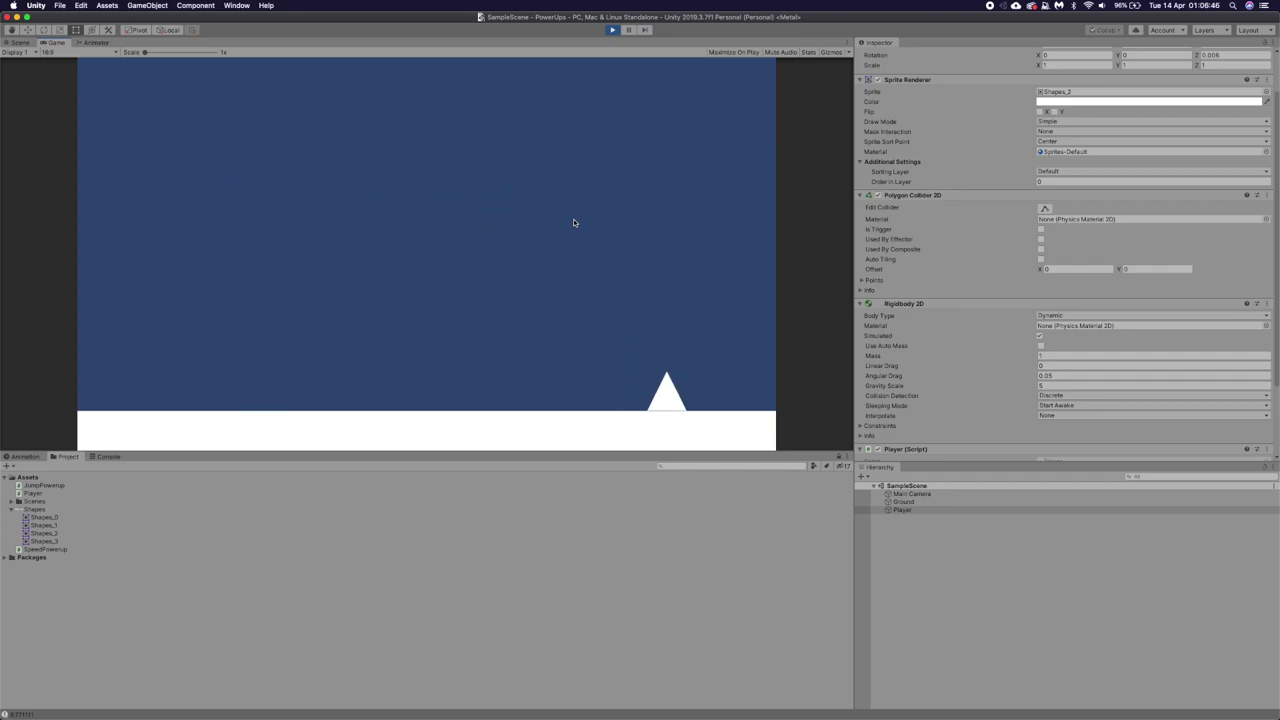